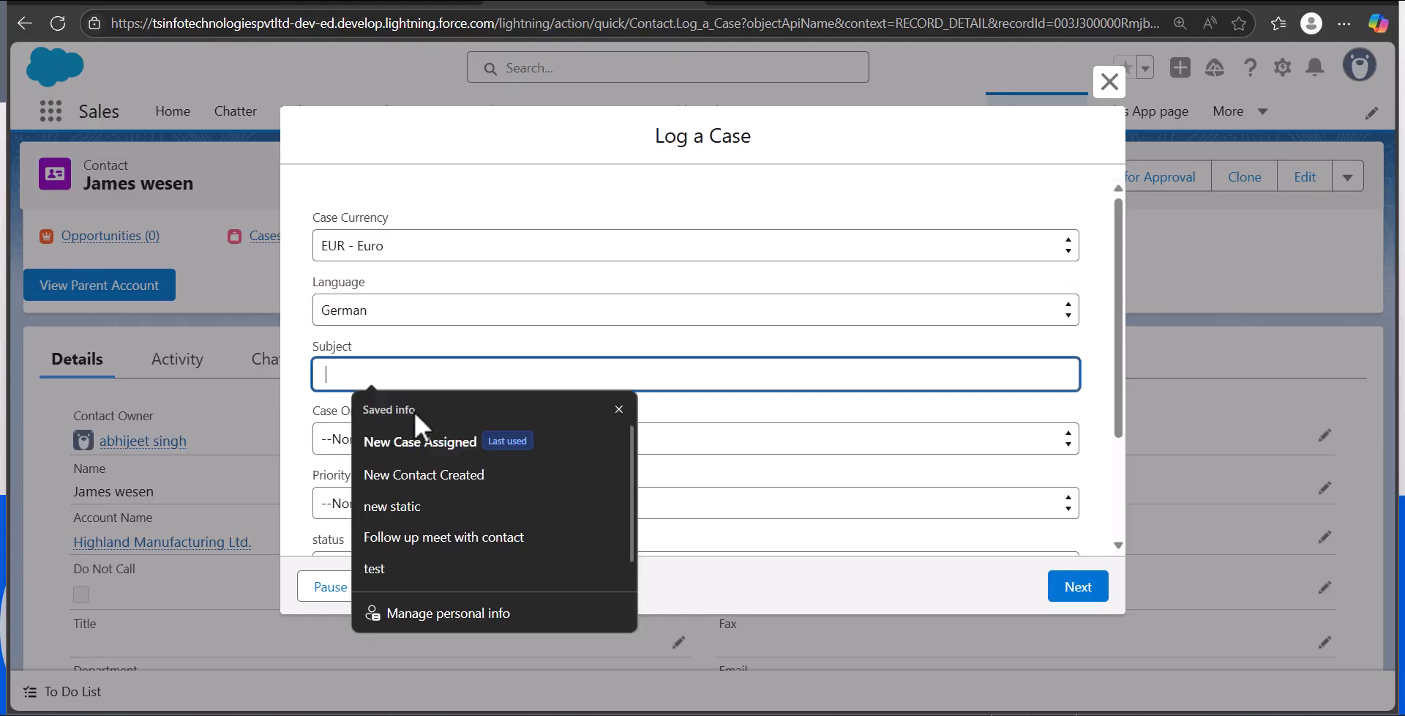
# Step: Fill in the Log a Case form with subject New Case Assigned, case origin Phone and priority High
pyautogui.click(403, 441)
pyautogui.click(445, 493)
pyautogui.click(483, 508)
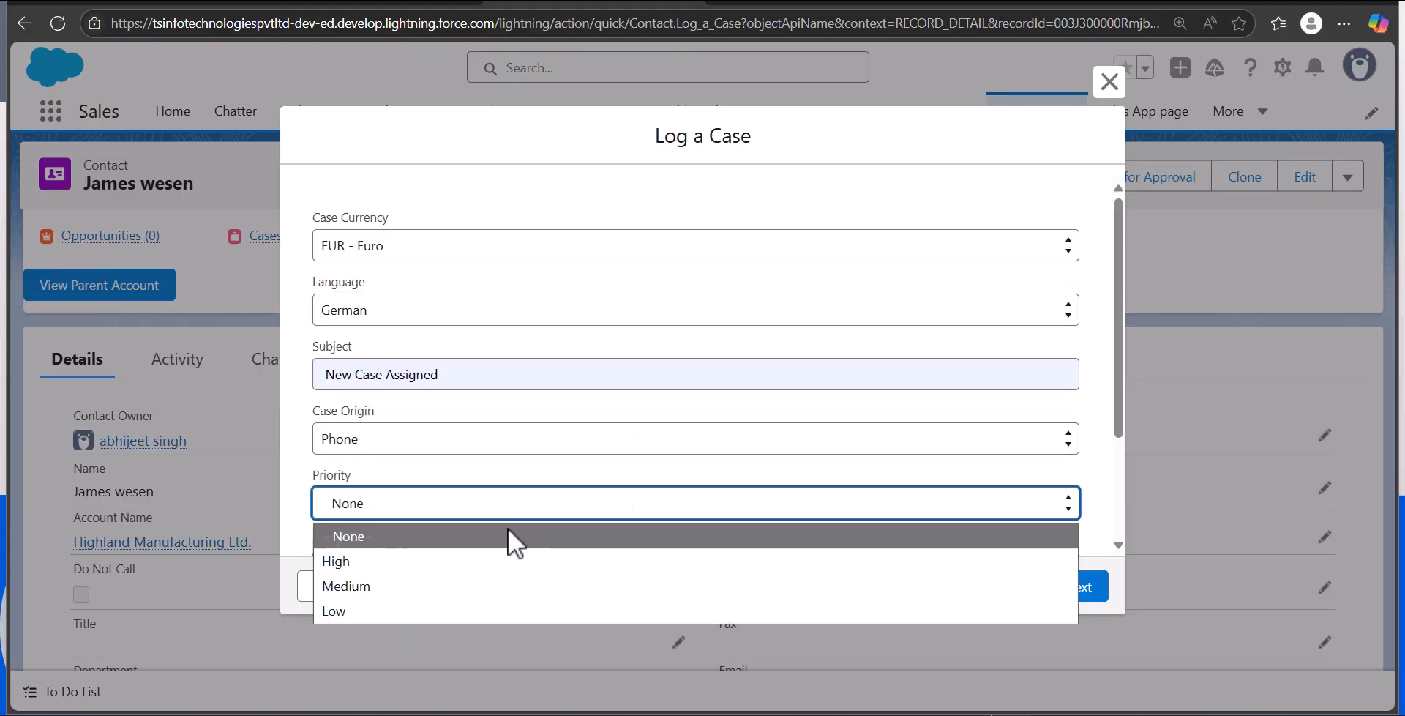
pyautogui.click(459, 566)
# Step: Set the case status to Working and submit the Log a Case form
pyautogui.scroll(-3, 569, 521)
pyautogui.click(540, 418)
pyautogui.click(480, 493)
pyautogui.click(1091, 598)
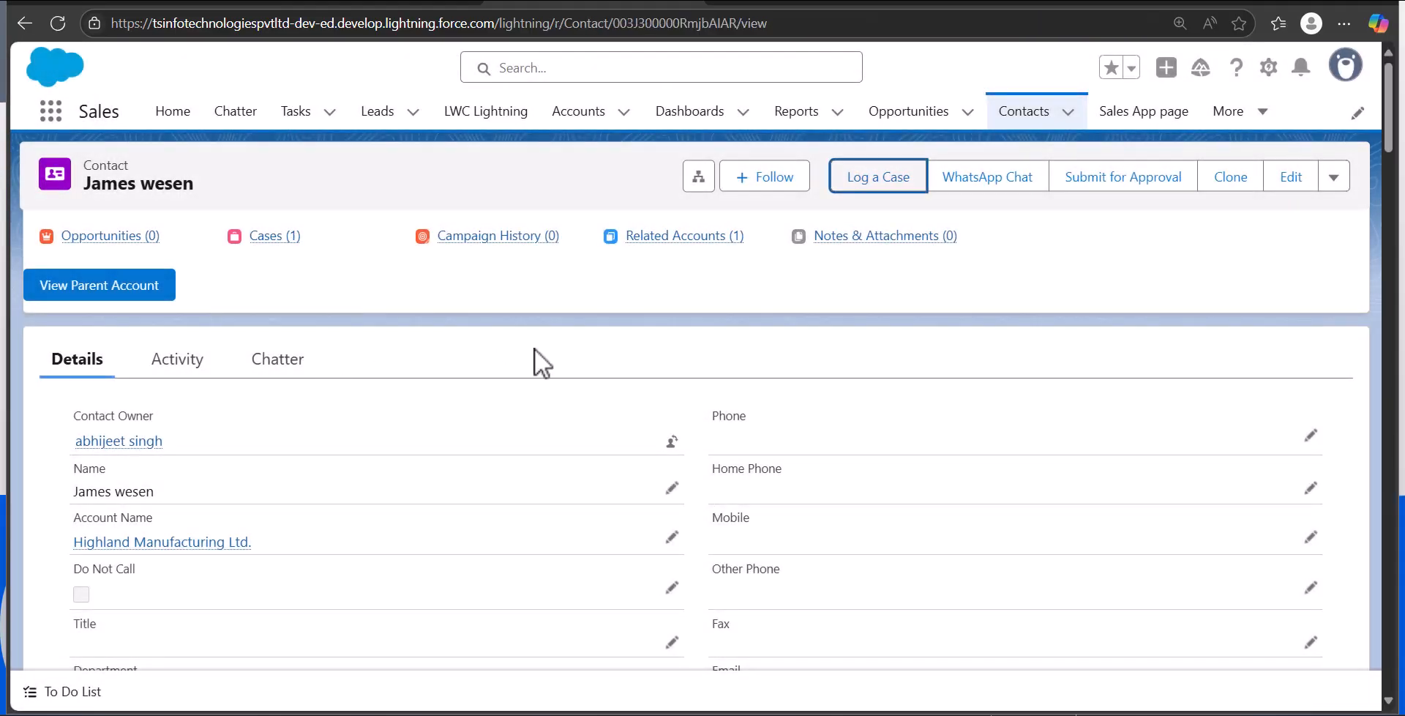
pyautogui.moveTo(271, 240)
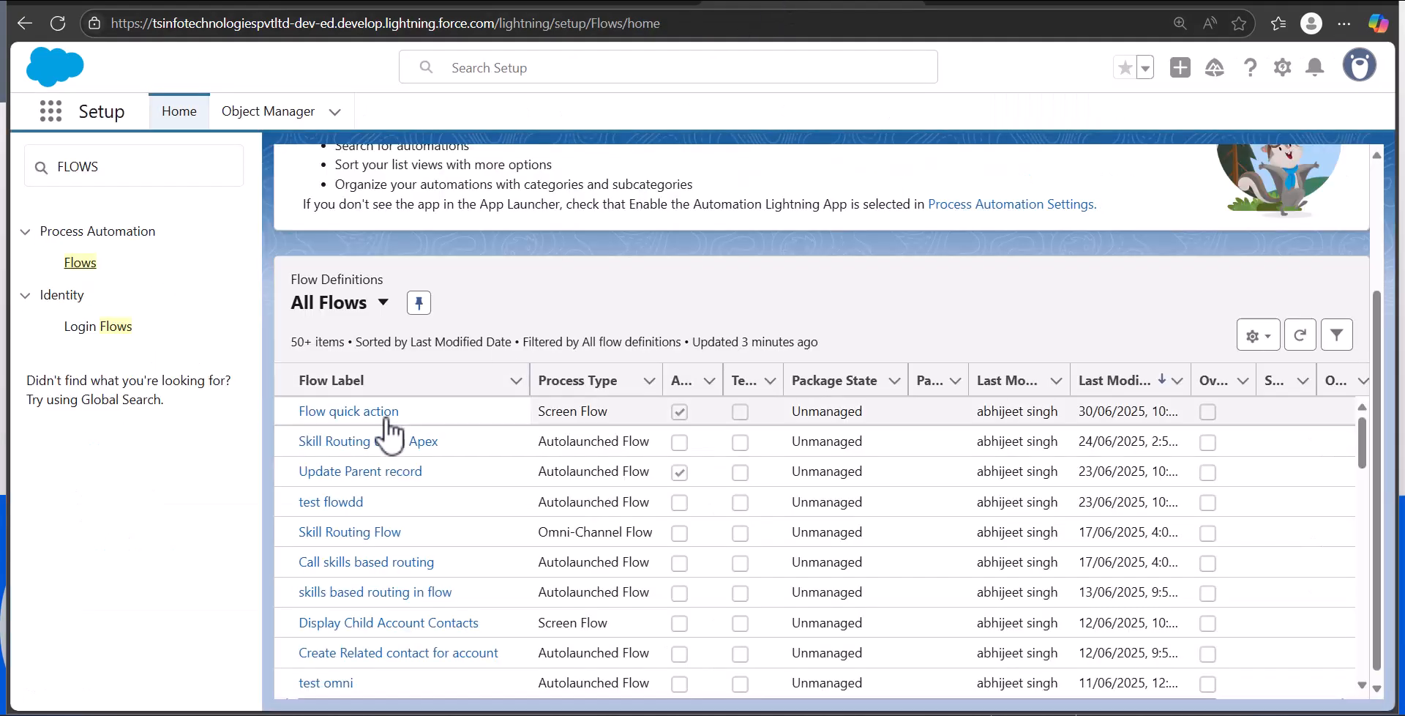
# Step: Open the Flow quick action flow and review the fields on its Case details screen
pyautogui.click(380, 408)
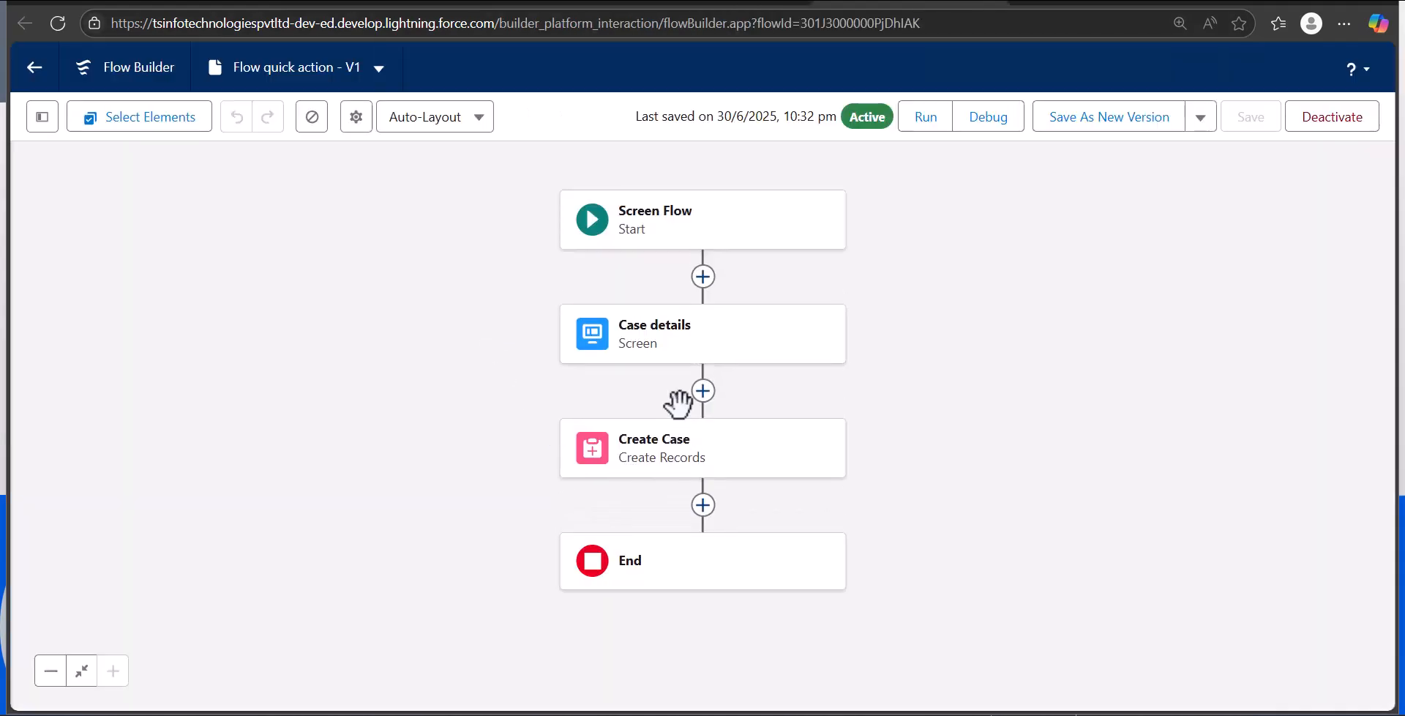
pyautogui.moveTo(950, 329); pyautogui.dragTo(887, 346)
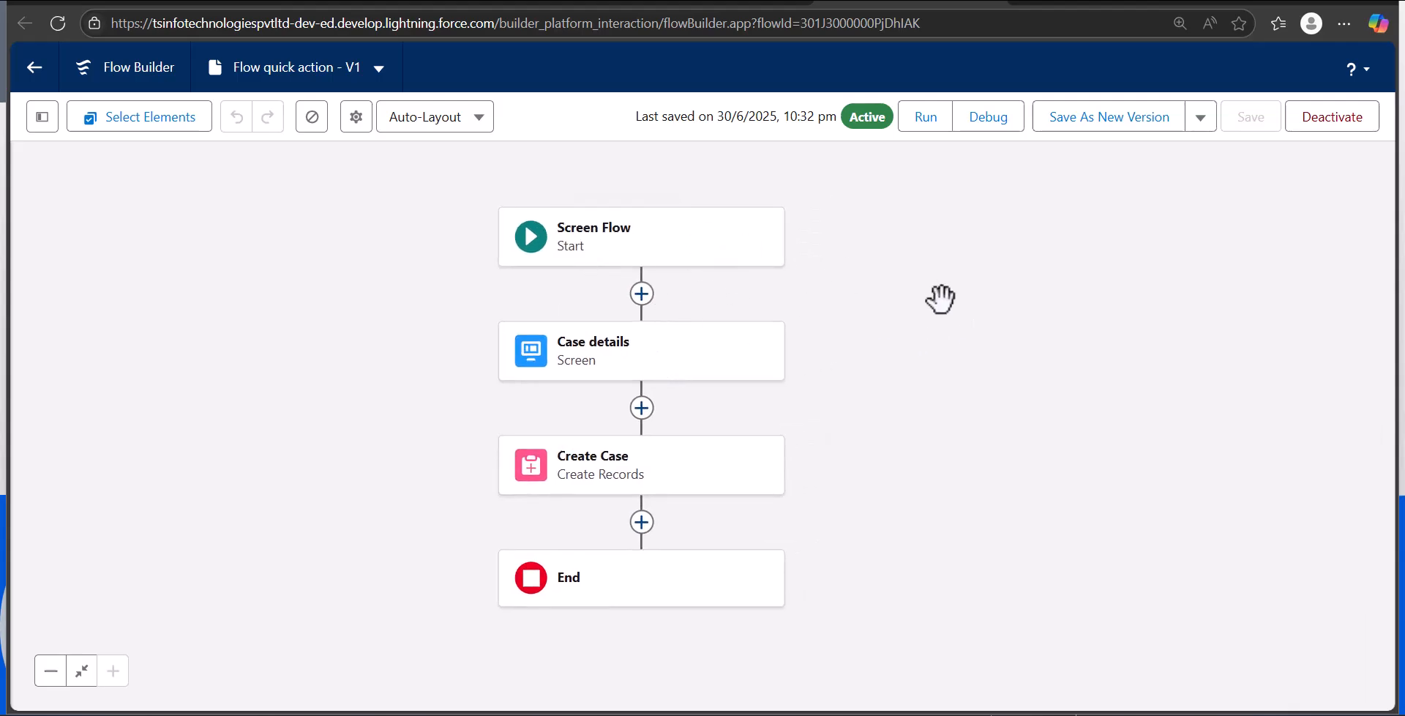
pyautogui.click(634, 361)
pyautogui.doubleClick(634, 370)
pyautogui.scroll(-3, 585, 360)
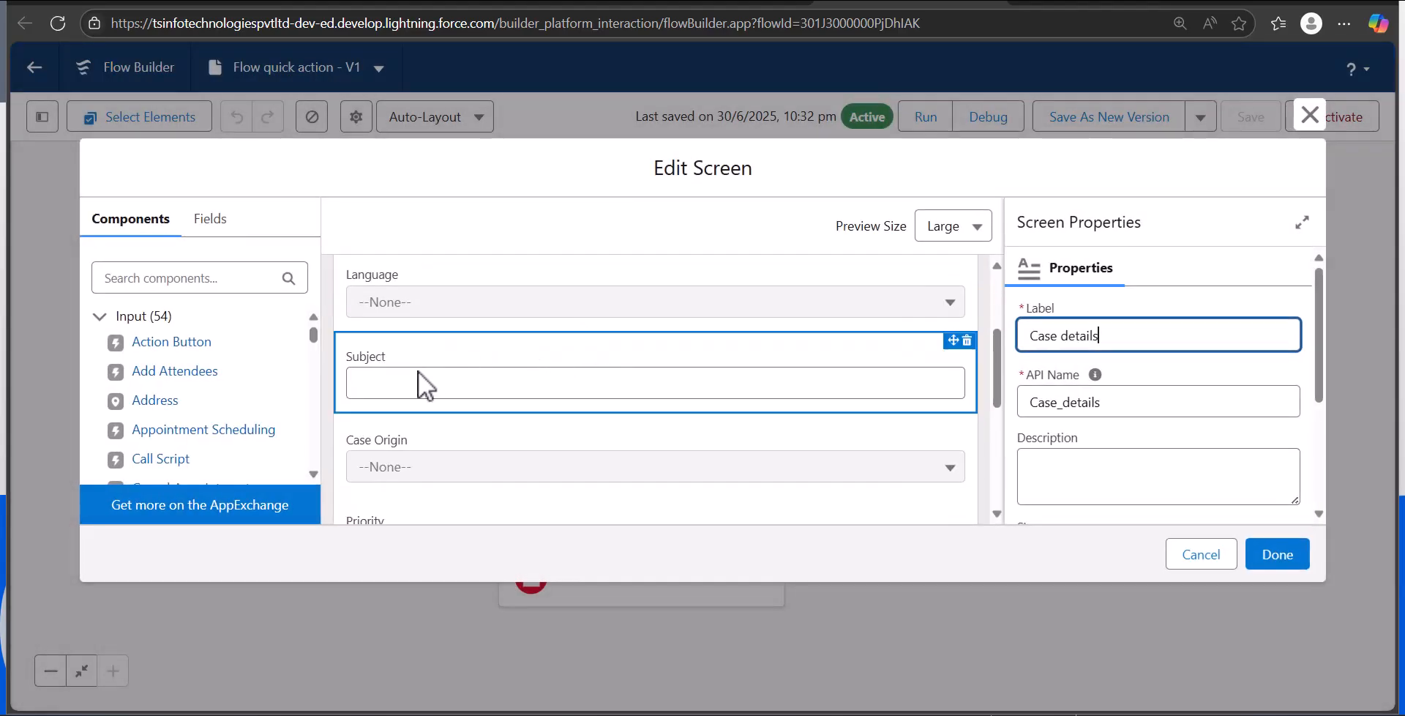
pyautogui.click(1309, 115)
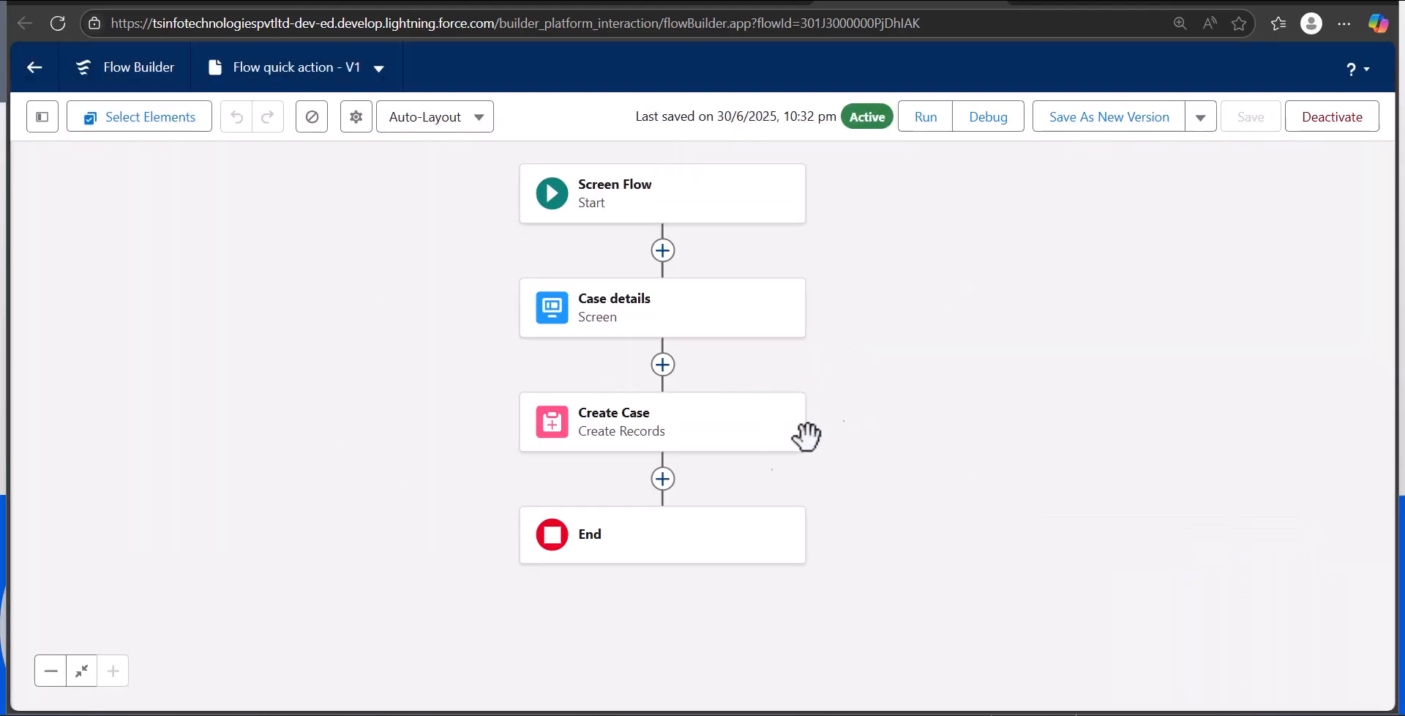
# Step: Review the field value mappings in the Create Case element and close it
pyautogui.click(726, 442)
pyautogui.doubleClick(725, 433)
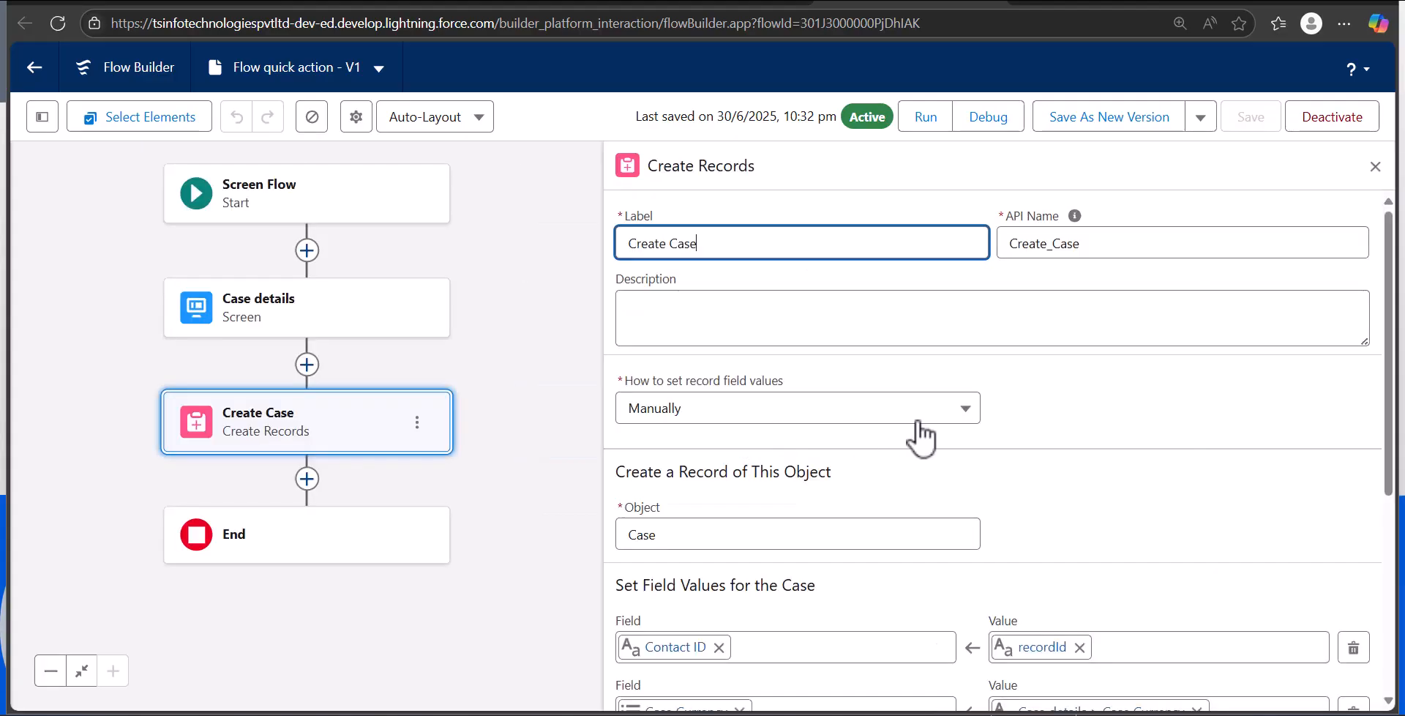
pyautogui.scroll(-4, 920, 434)
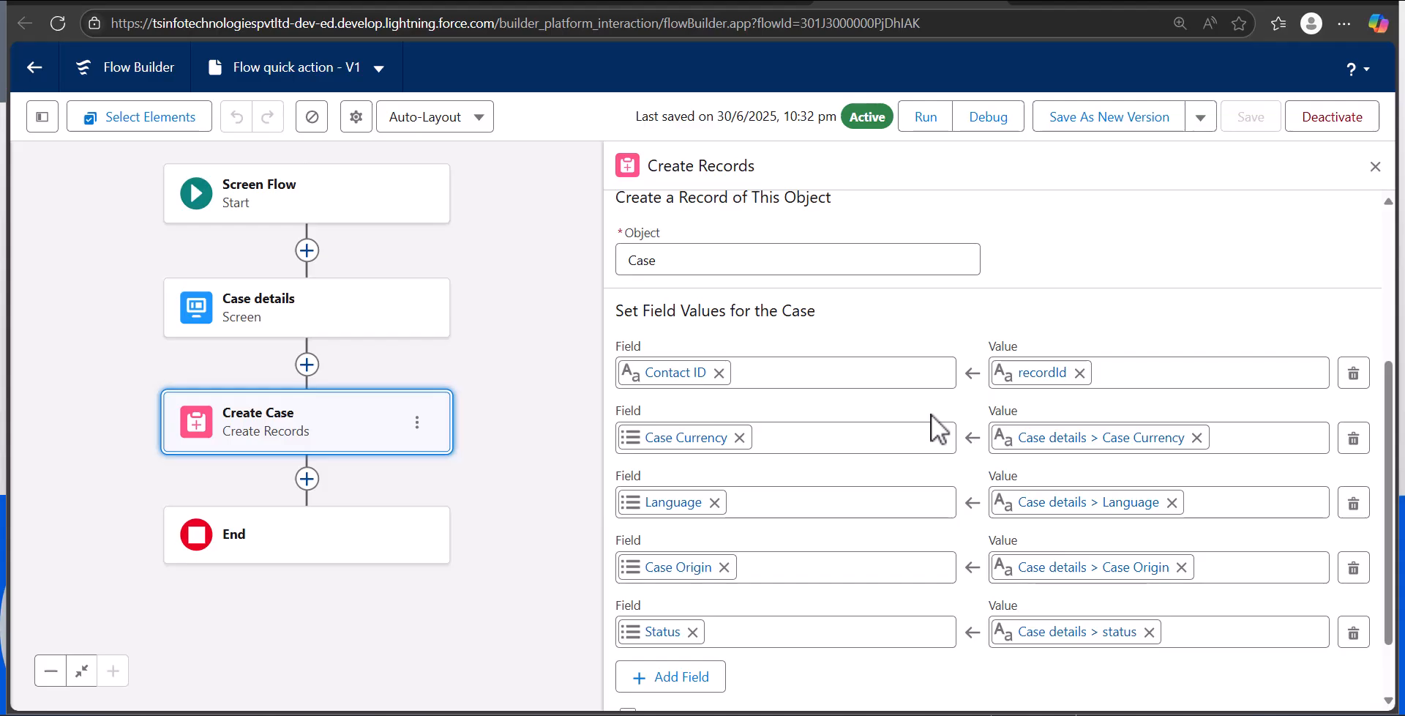
pyautogui.press('Escape')
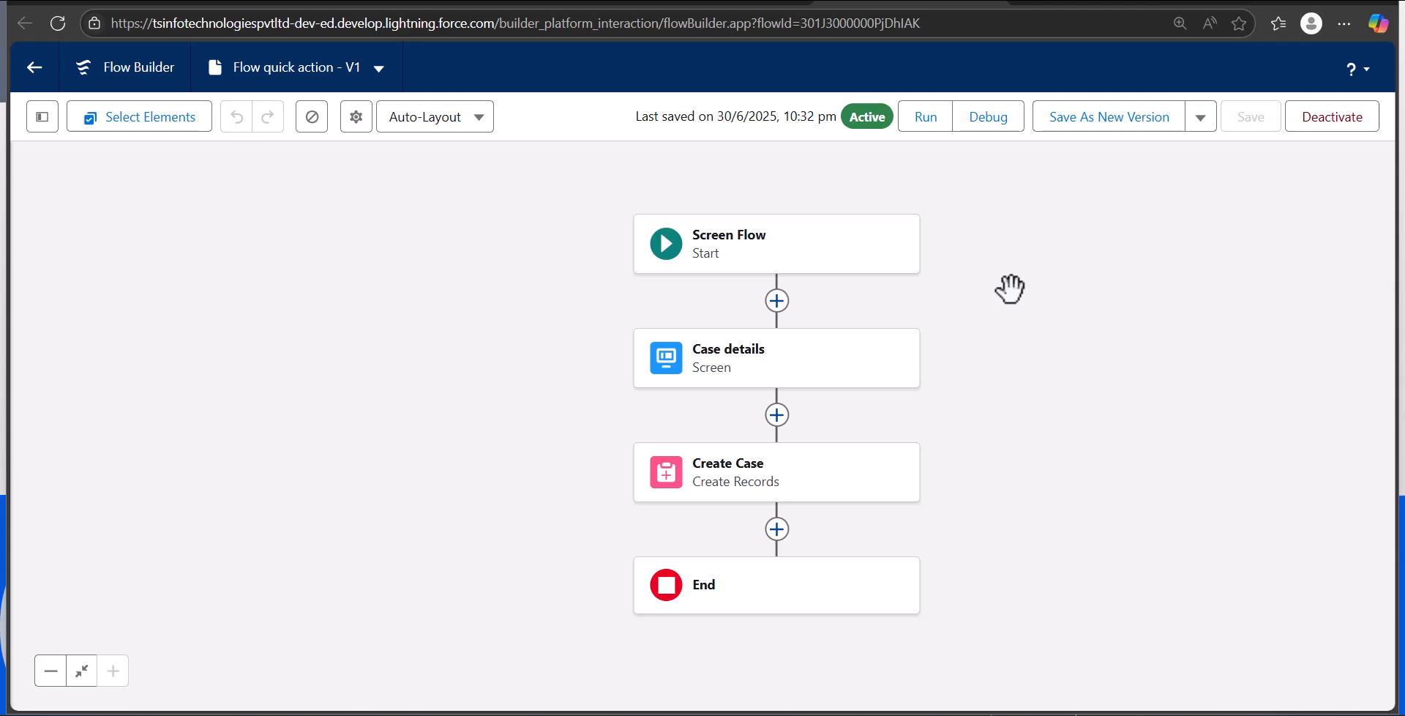
# Step: Deactivate the Flow quick action flow and return to the list of flows
pyautogui.click(1321, 129)
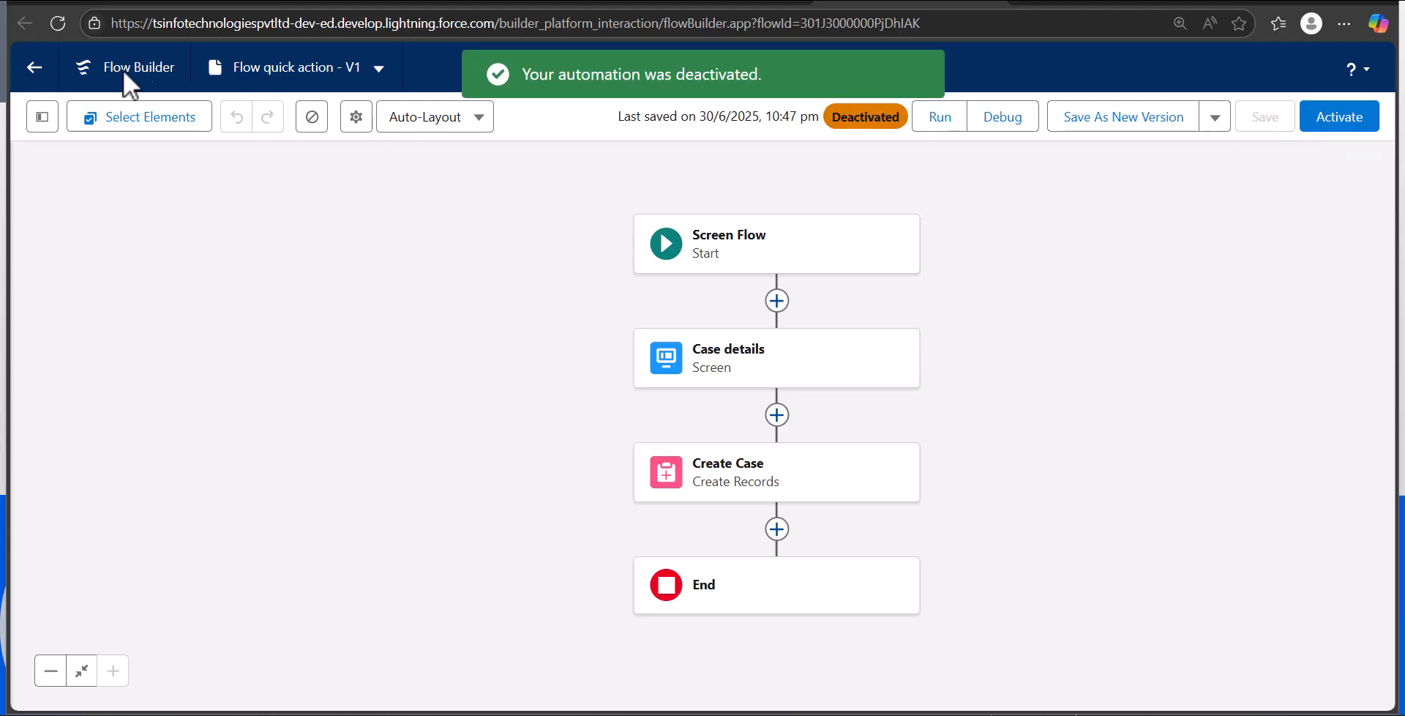
pyautogui.click(33, 66)
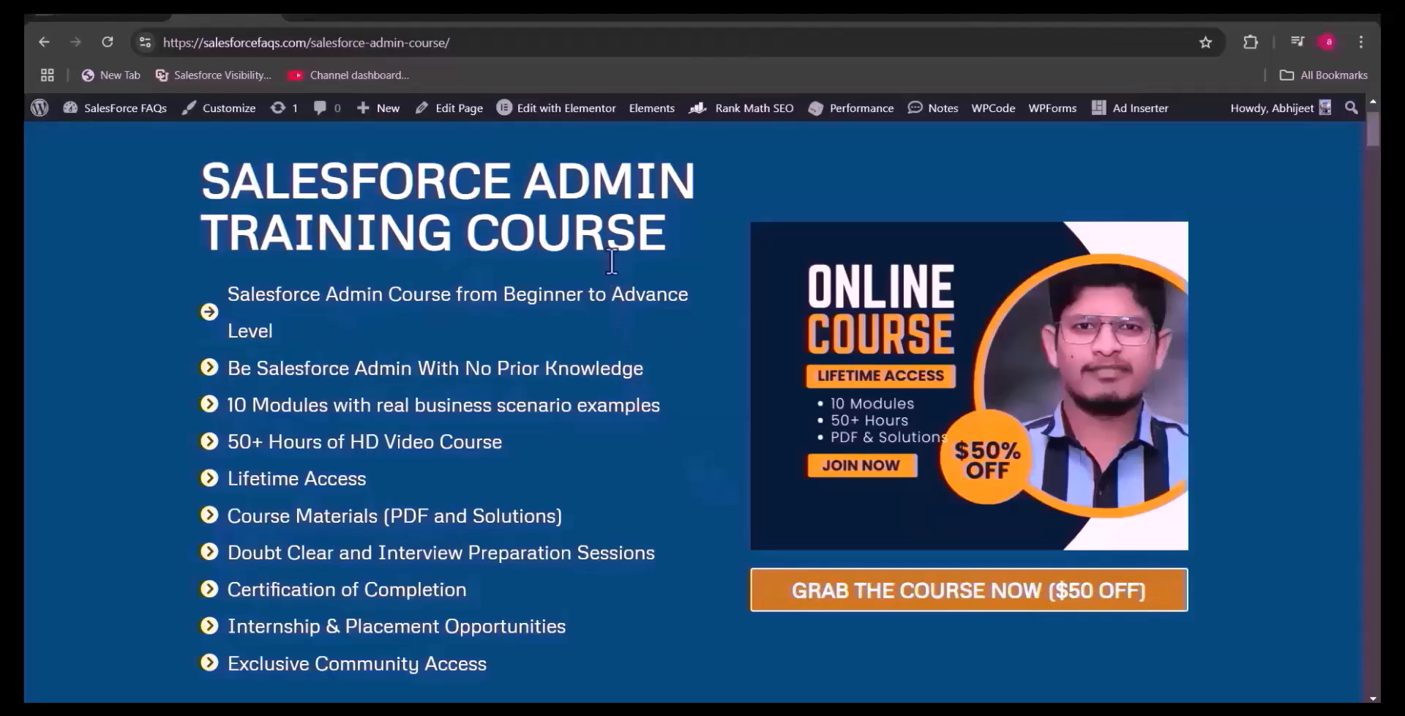
# Step: Examine the Salesforce Admin training course page, including its module contents and purchase offer
pyautogui.scroll(-1, 598, 341)
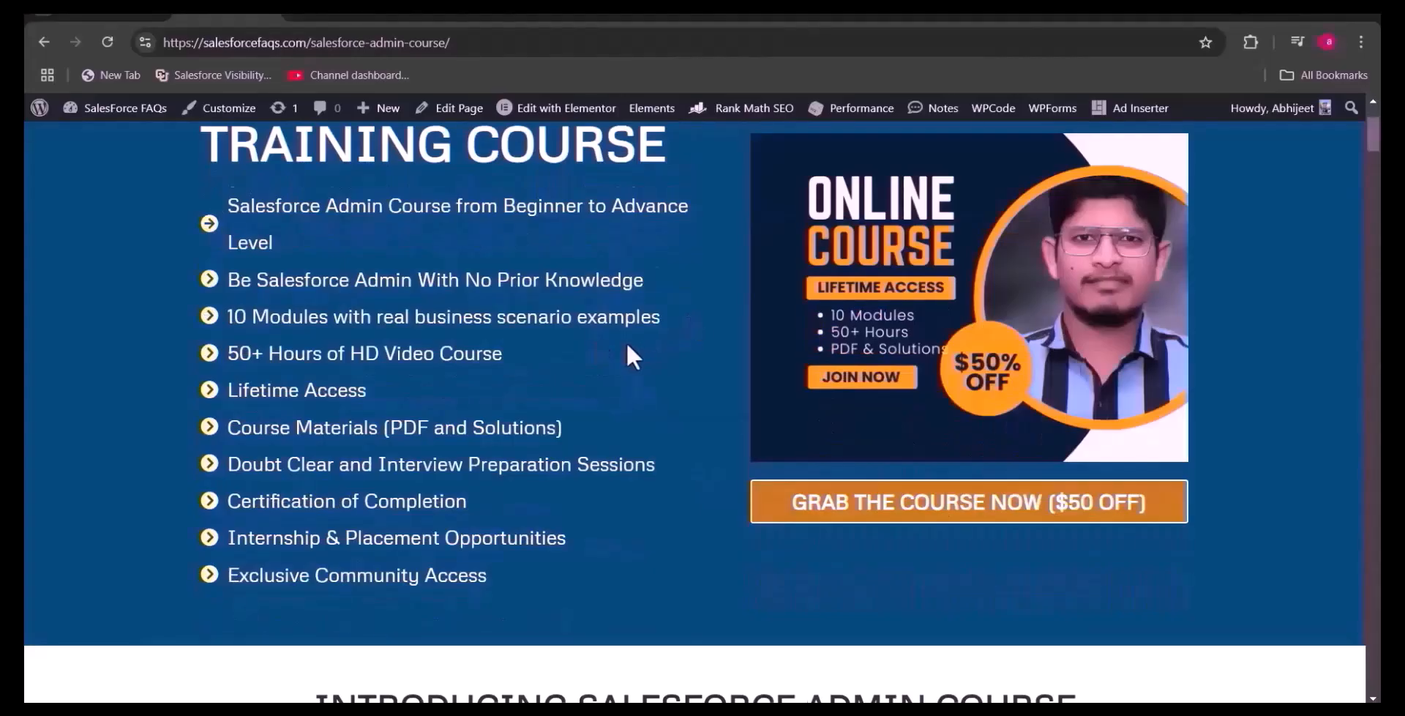
pyautogui.scroll(-3, 627, 345)
pyautogui.scroll(-4, 627, 345)
pyautogui.scroll(-12, 628, 344)
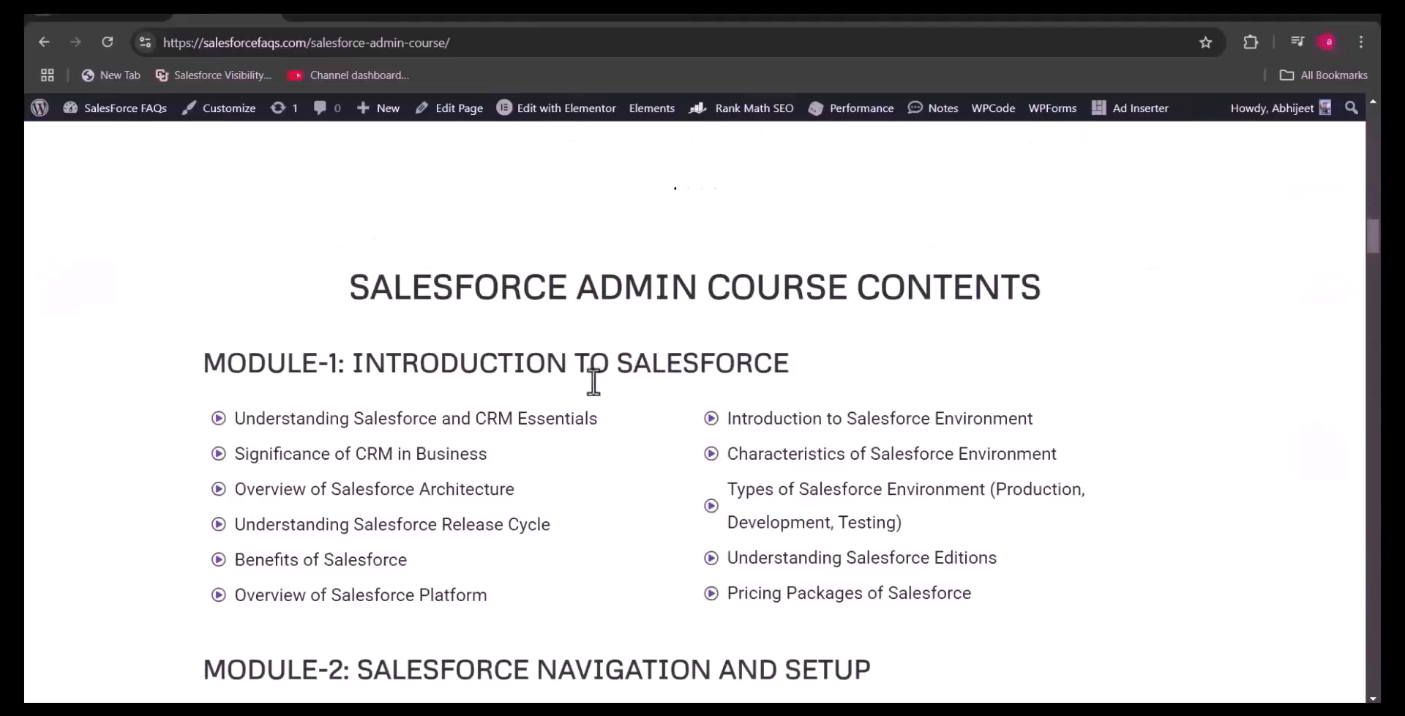
pyautogui.scroll(-2, 490, 399)
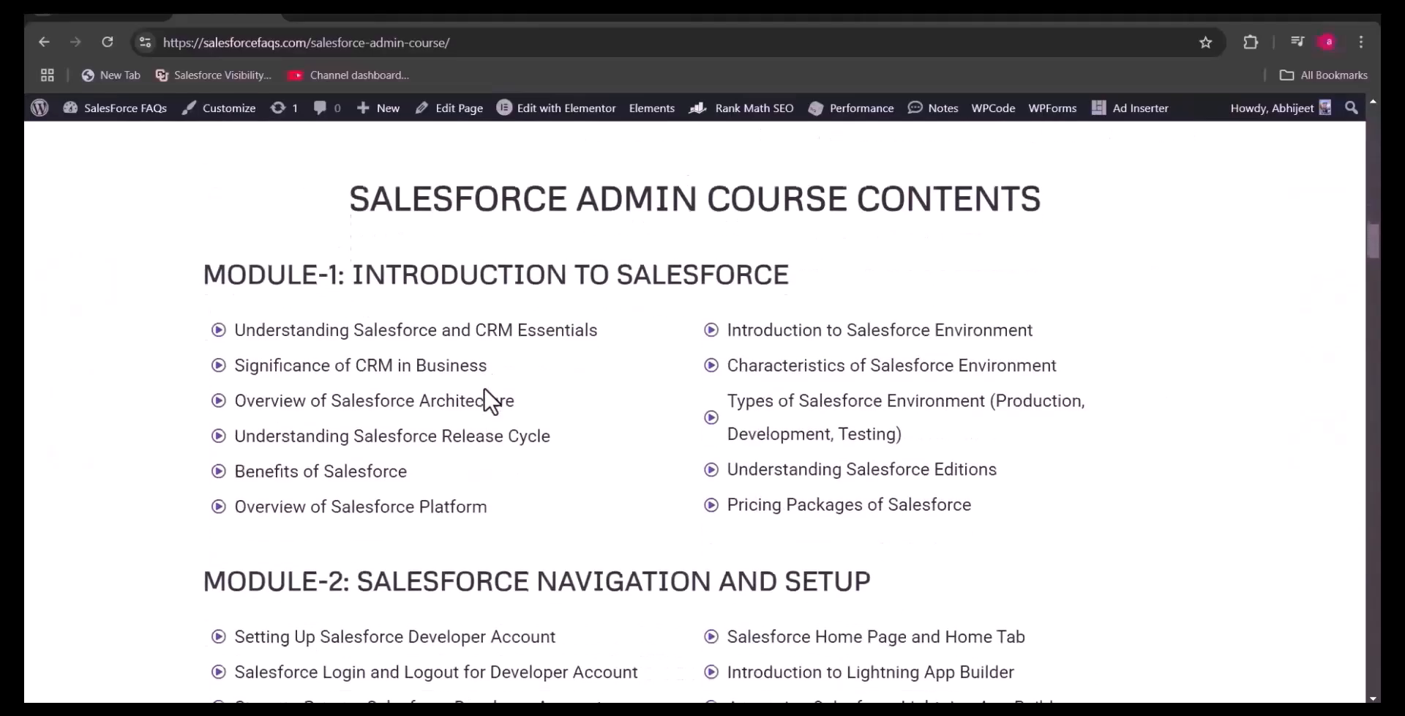
pyautogui.scroll(-2, 606, 480)
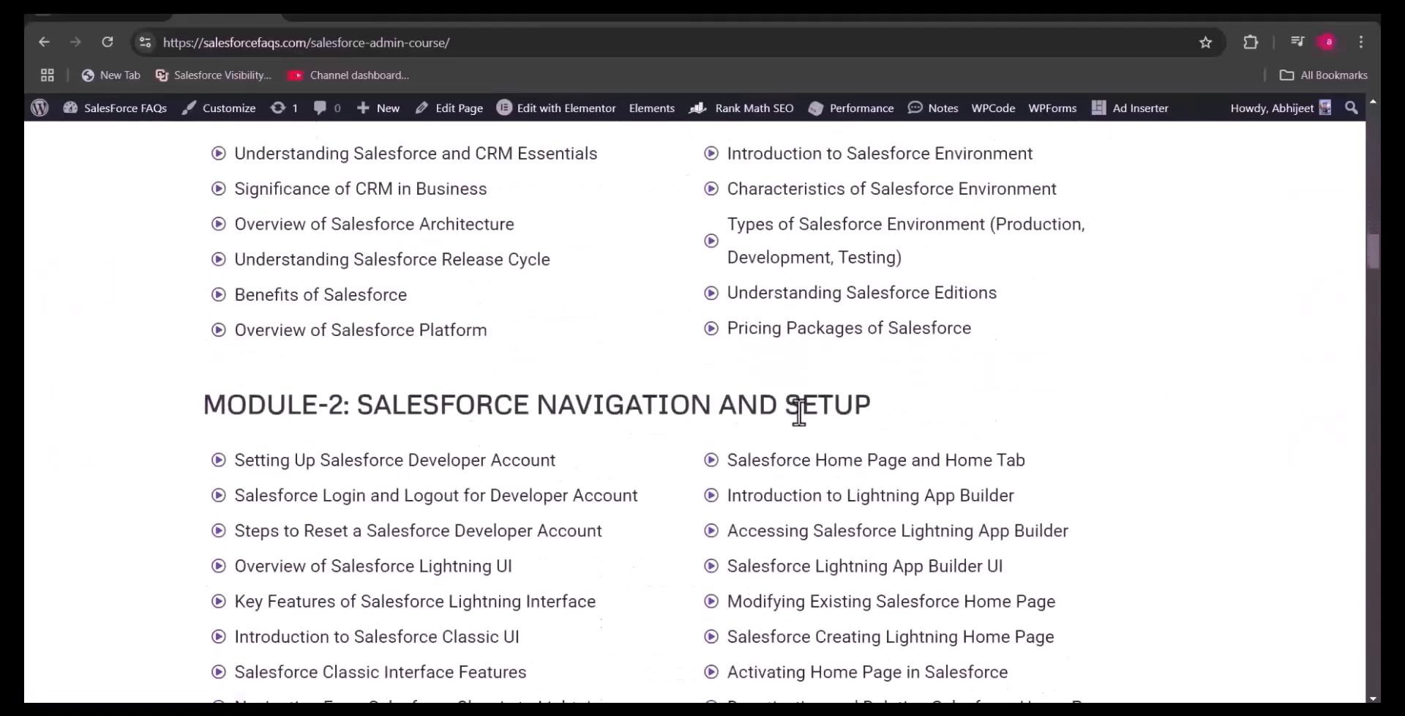
pyautogui.scroll(-2, 799, 406)
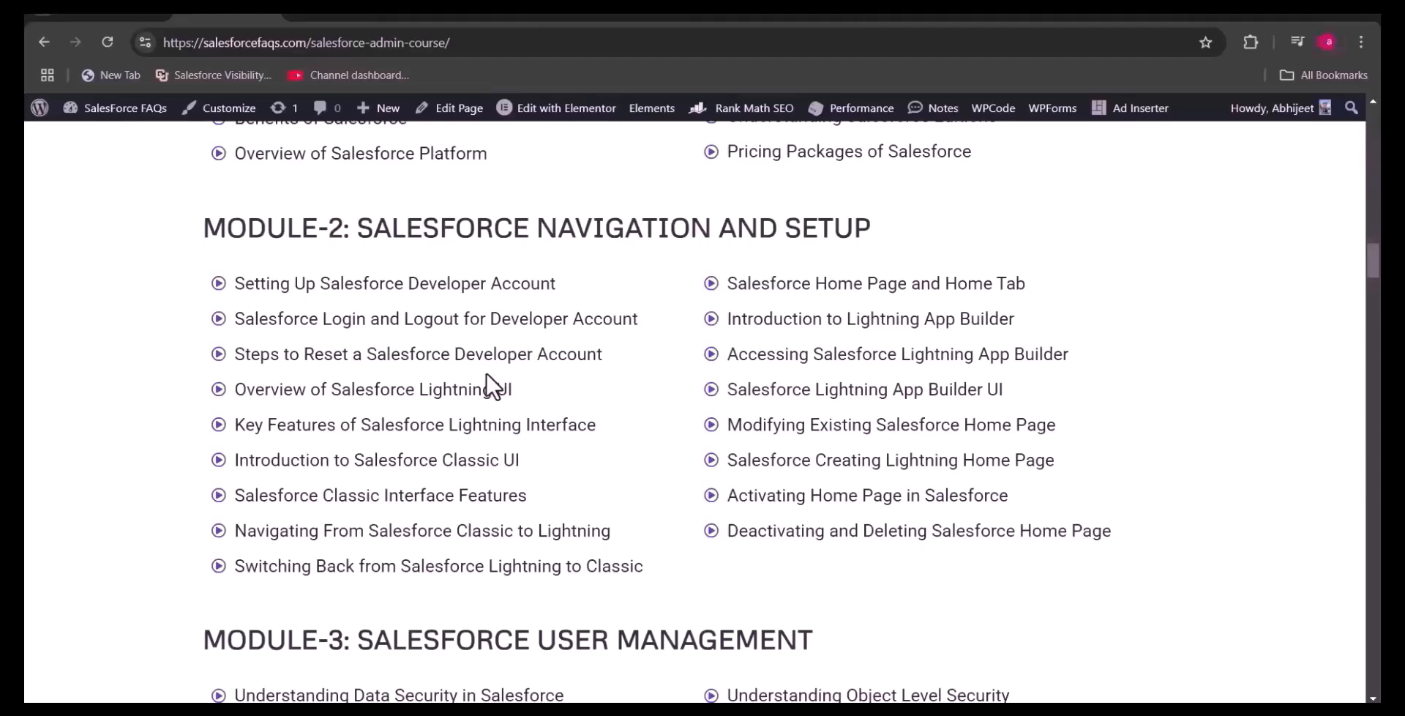
pyautogui.scroll(-20, 494, 386)
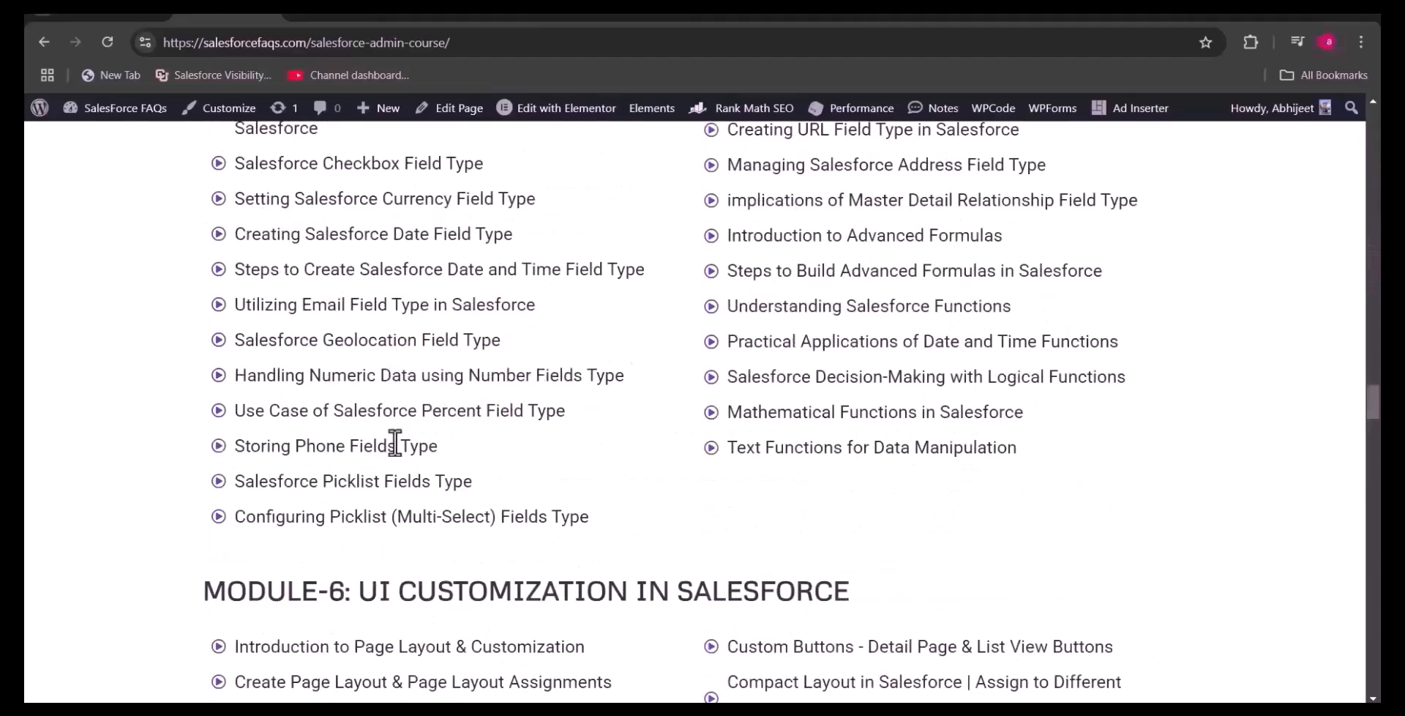
pyautogui.scroll(-15, 395, 442)
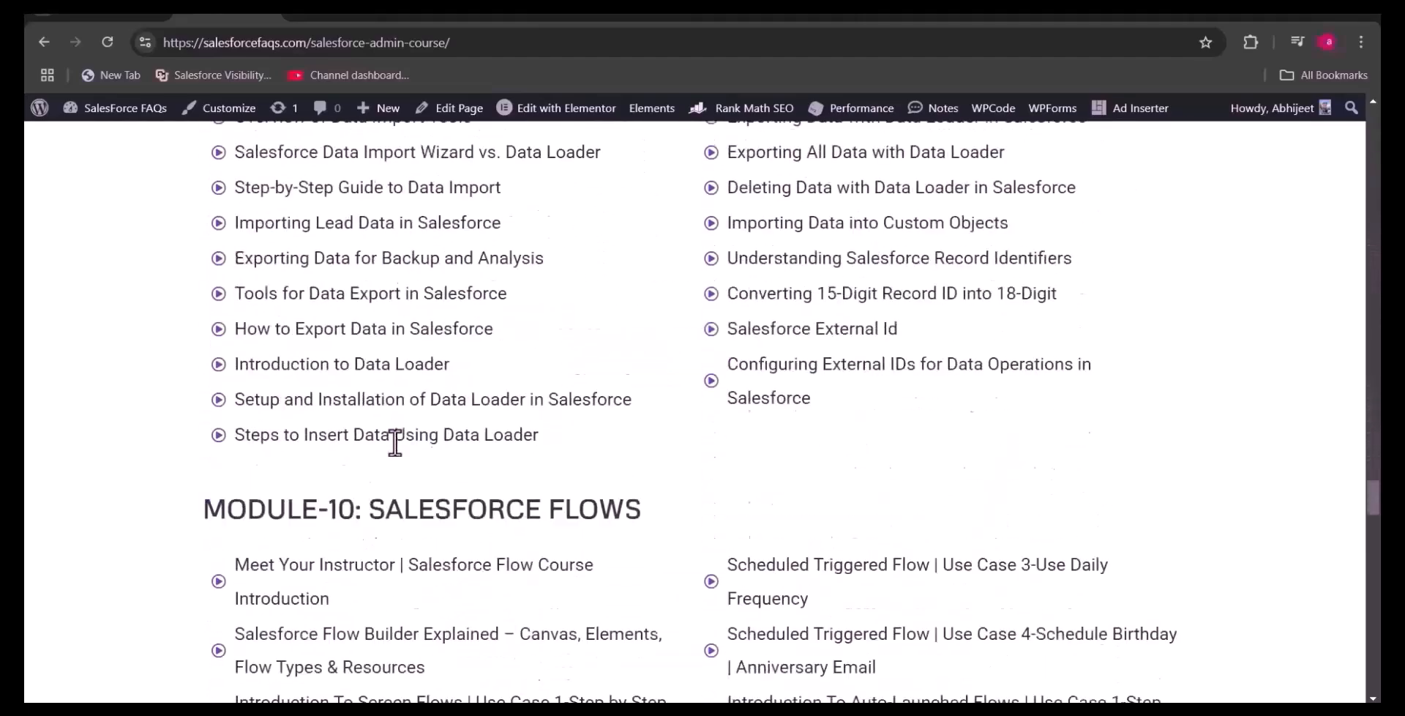
pyautogui.scroll(-3, 398, 448)
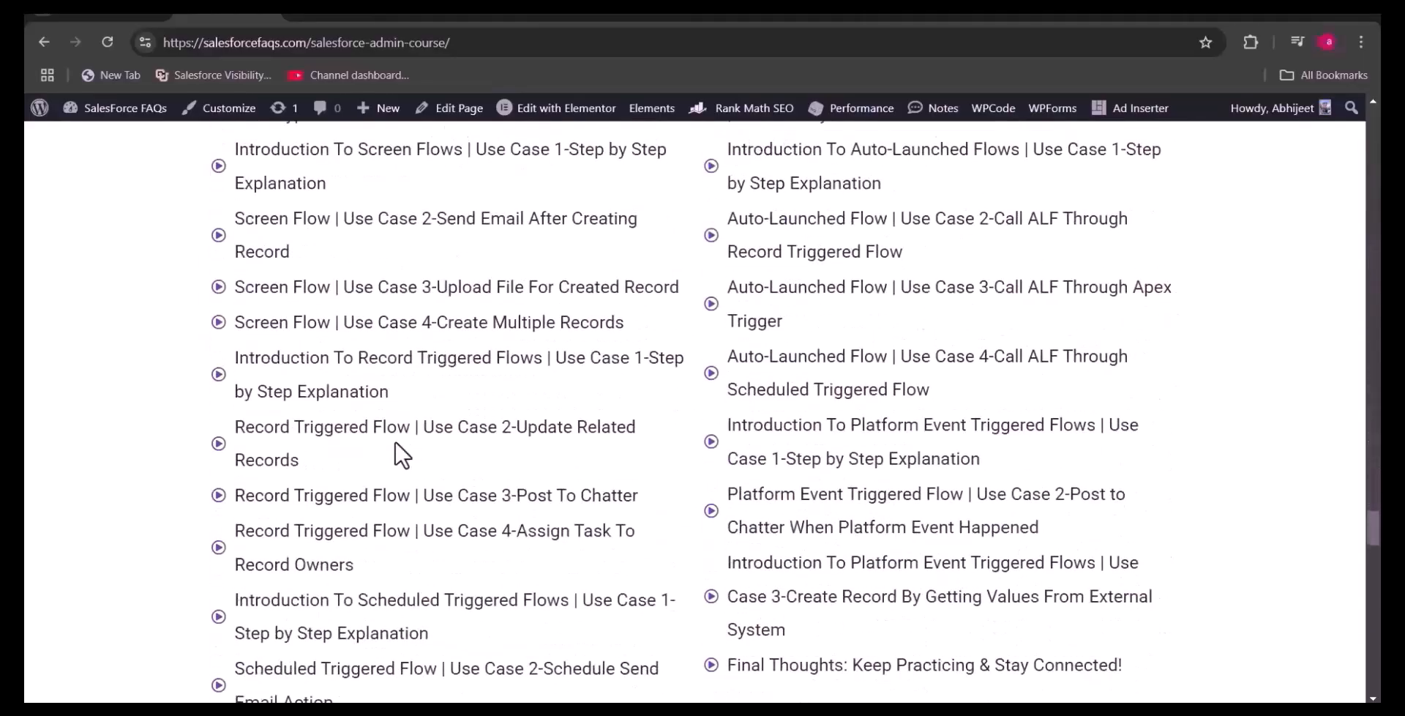
pyautogui.scroll(-9, 395, 446)
pyautogui.scroll(-1, 569, 520)
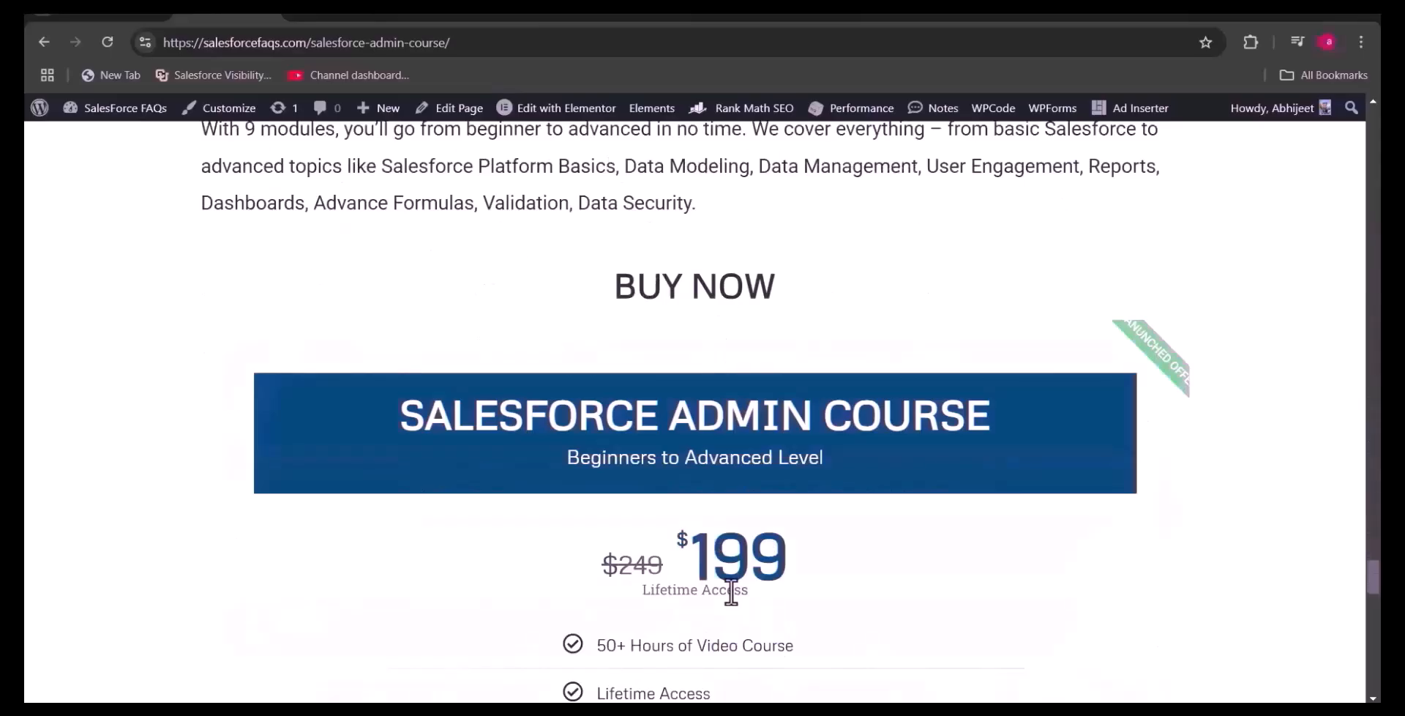
pyautogui.scroll(-2, 743, 631)
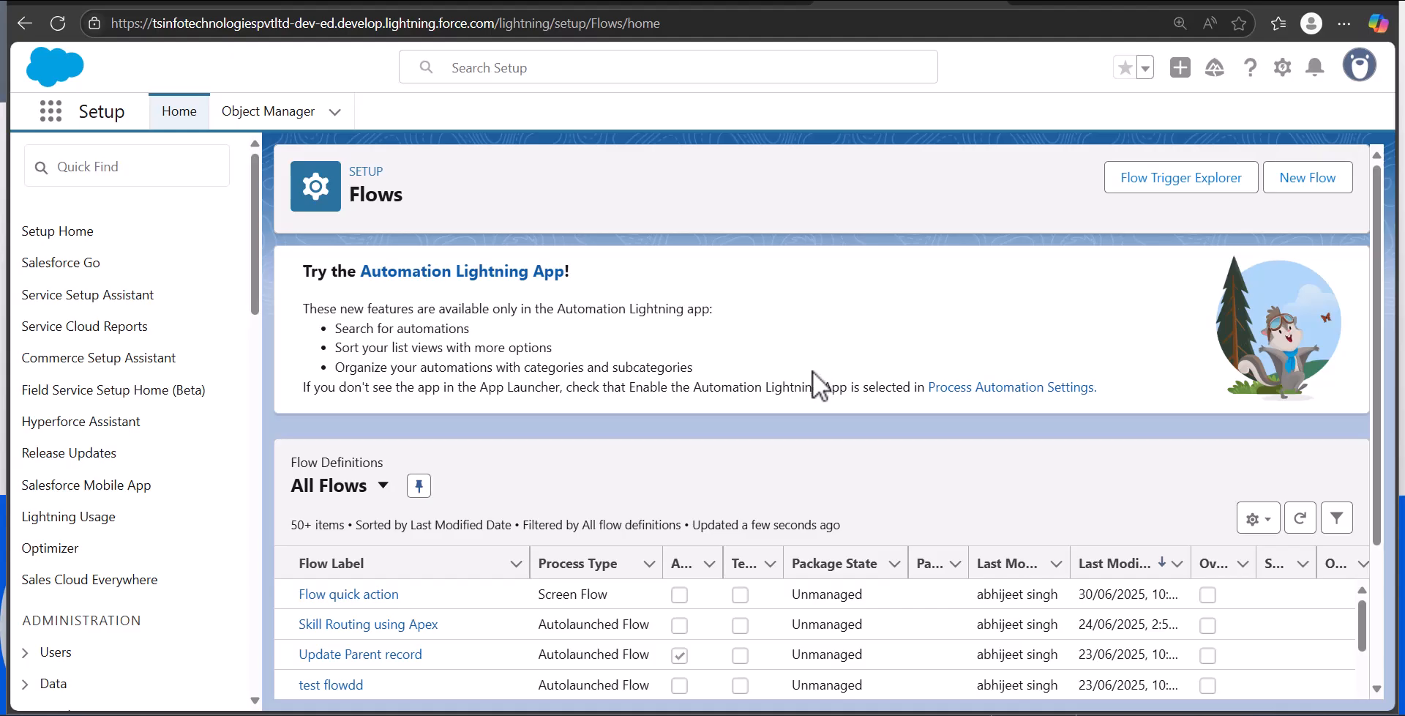
# Step: Create a new flow of type Screen Flow from the Screen category
pyautogui.click(1319, 189)
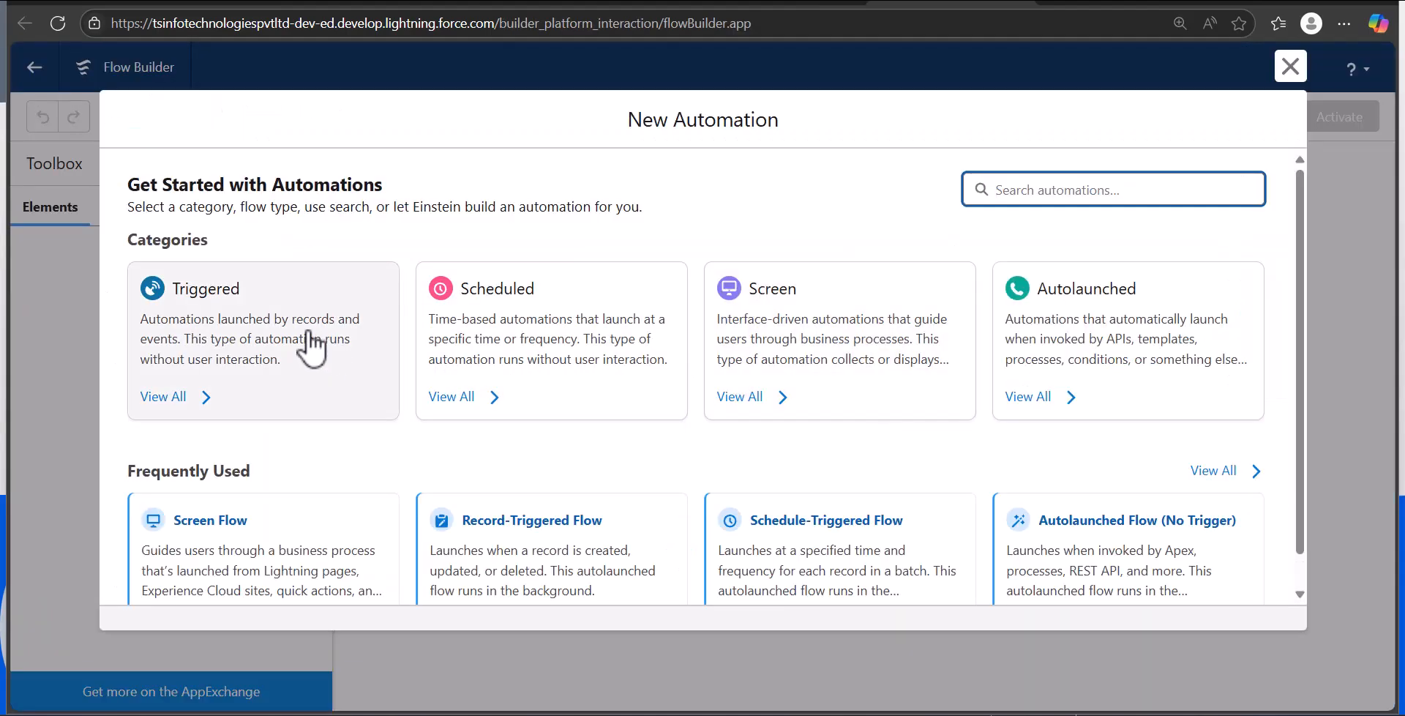
pyautogui.click(841, 370)
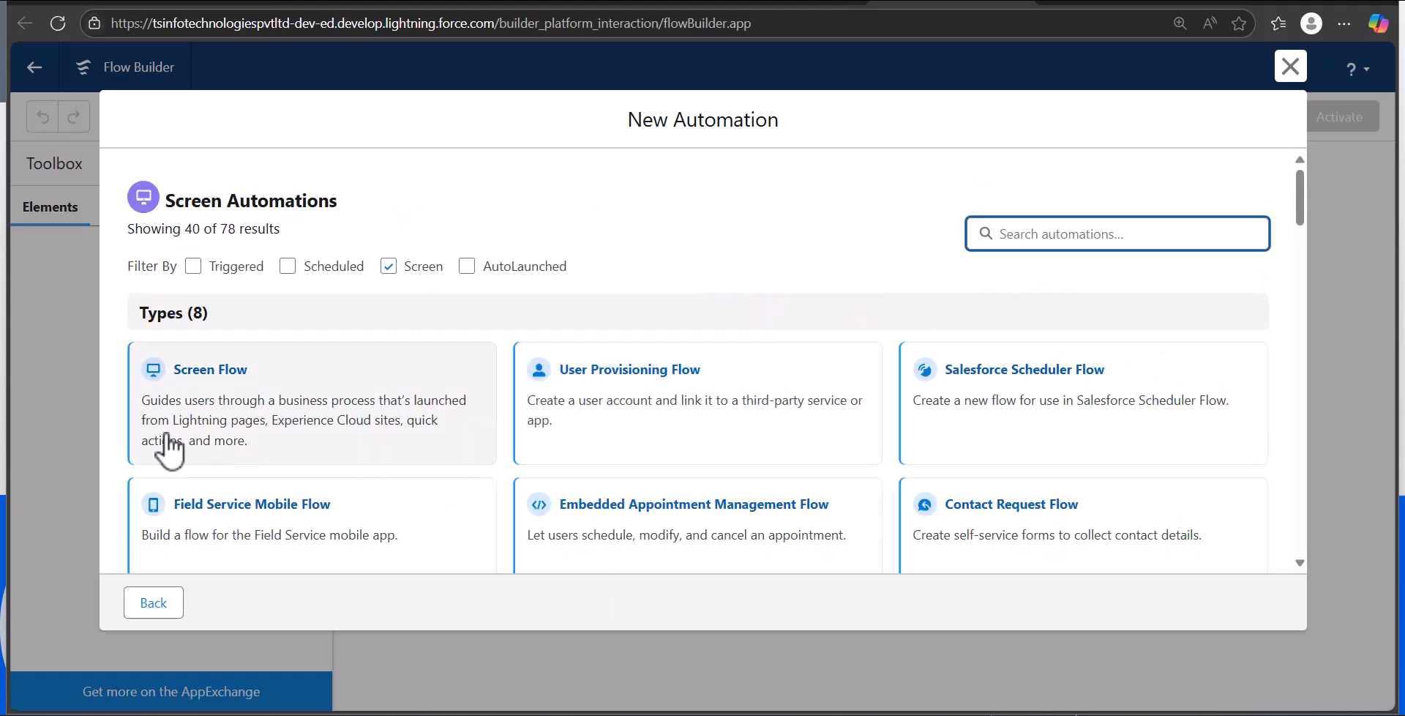
pyautogui.click(267, 428)
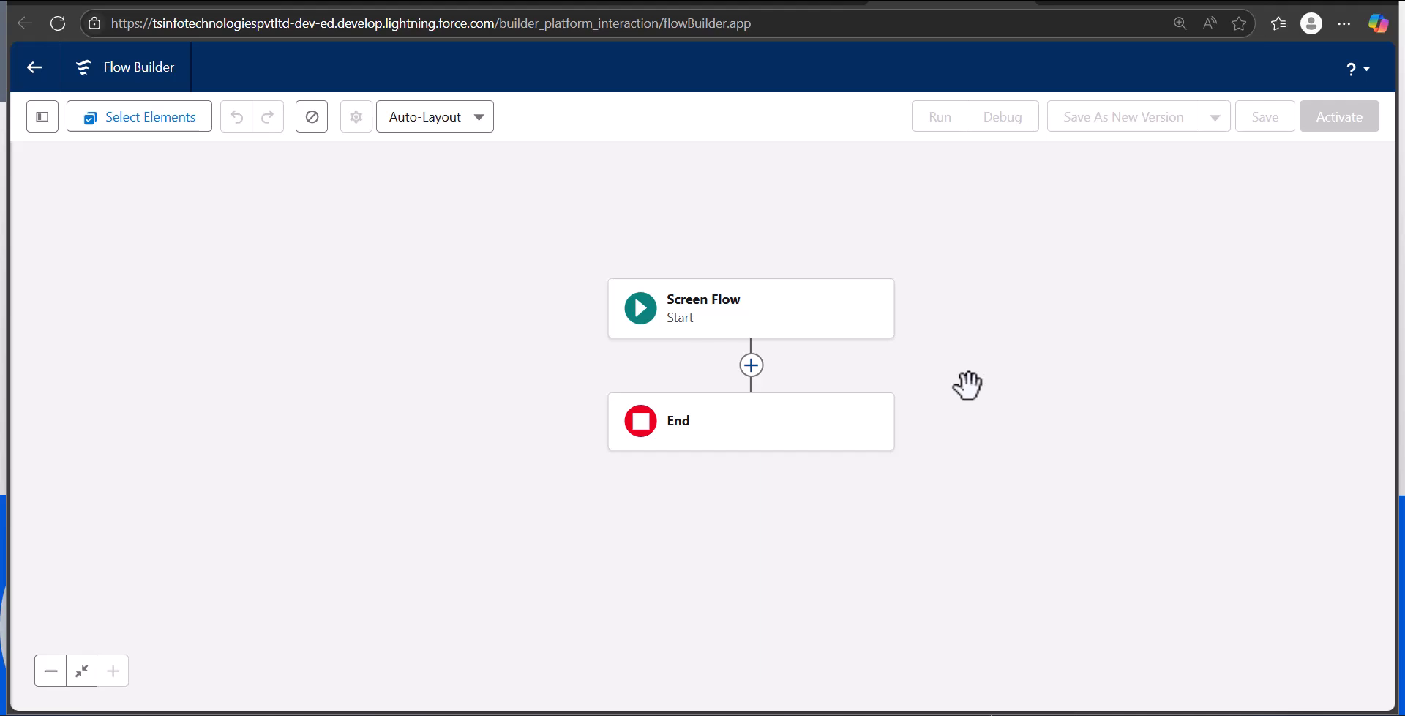
# Step: Add a Screen element after the flow's start, labelled Case Details with API name Case_Details
pyautogui.click(750, 365)
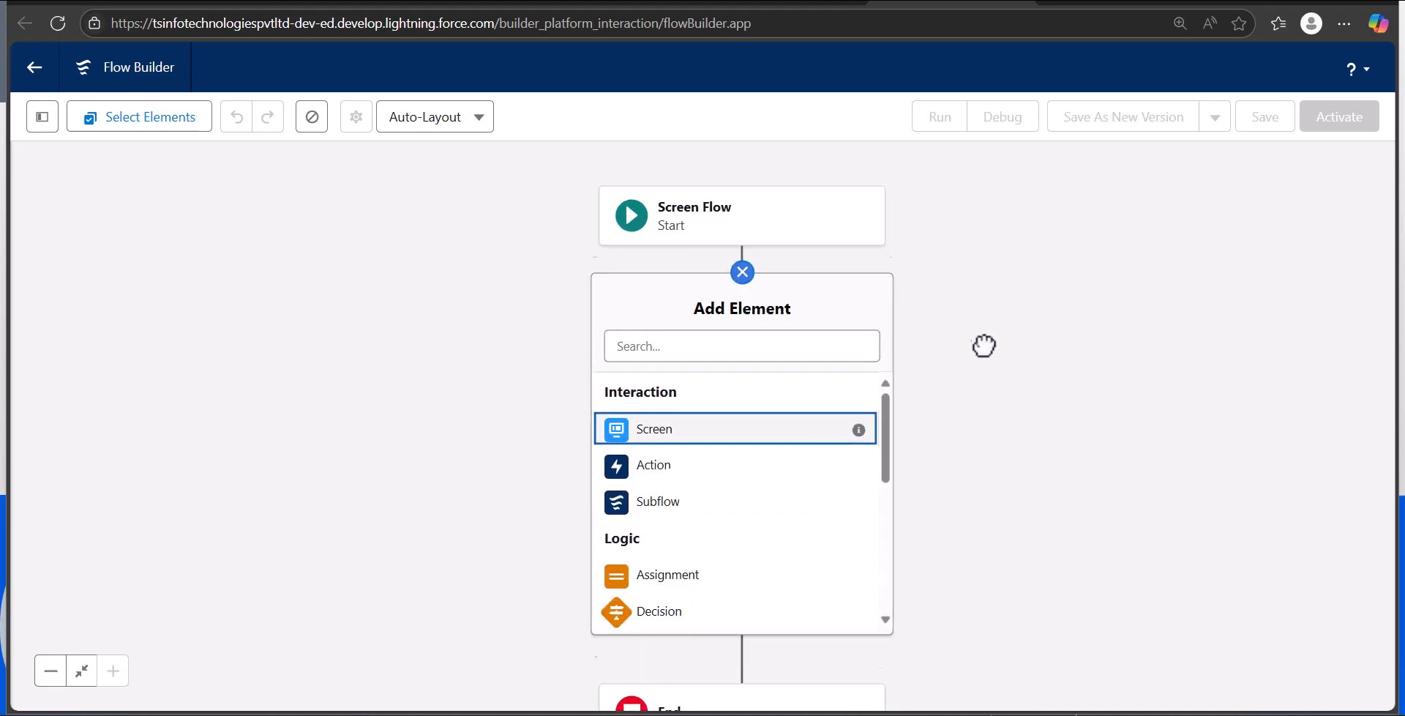
pyautogui.click(643, 399)
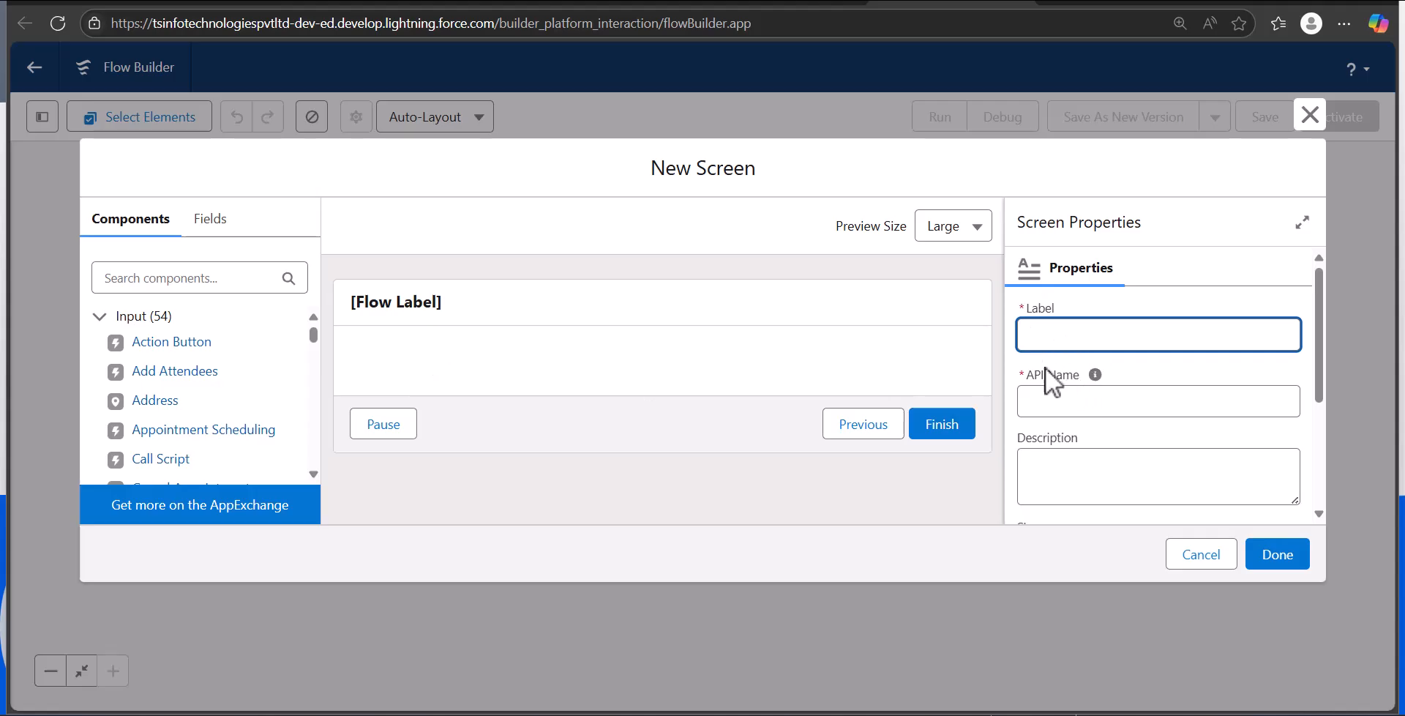
pyautogui.write('Case Details')
pyautogui.click(1116, 401)
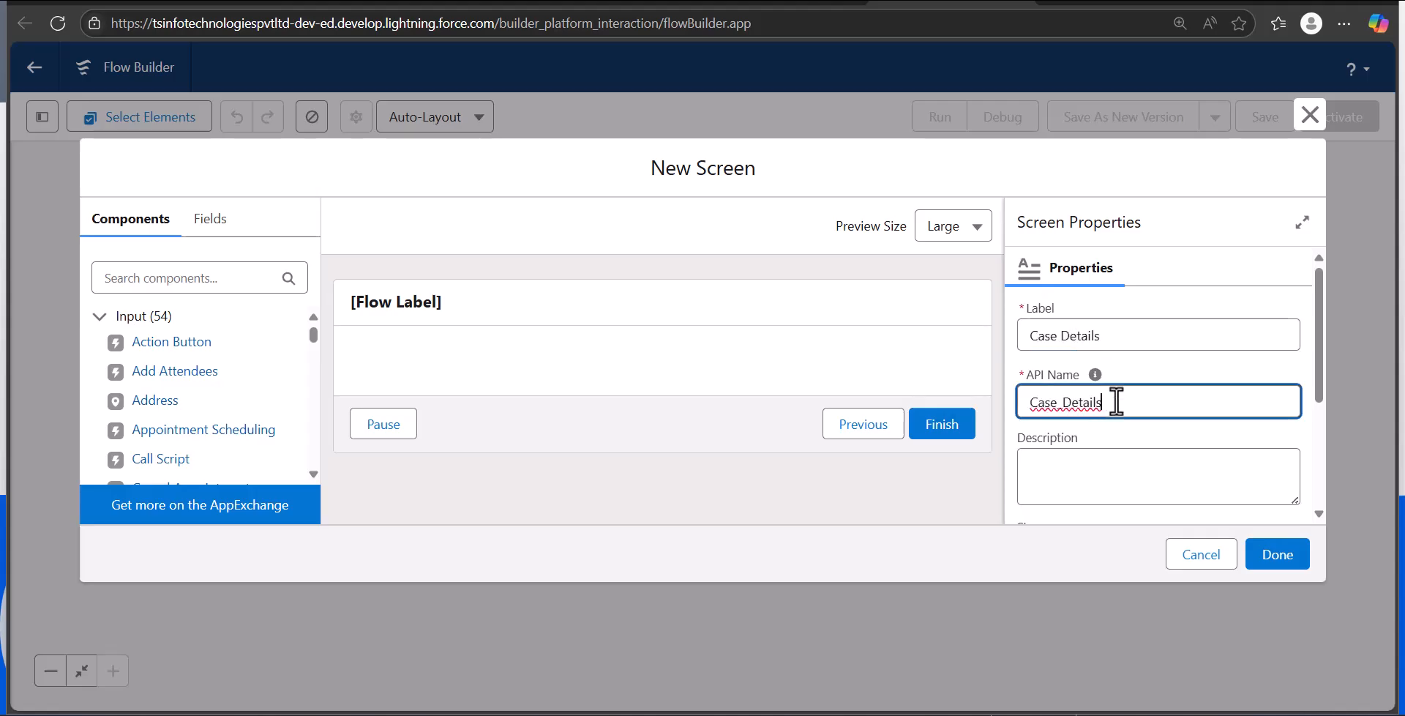
pyautogui.scroll(-3, 1116, 401)
pyautogui.click(191, 278)
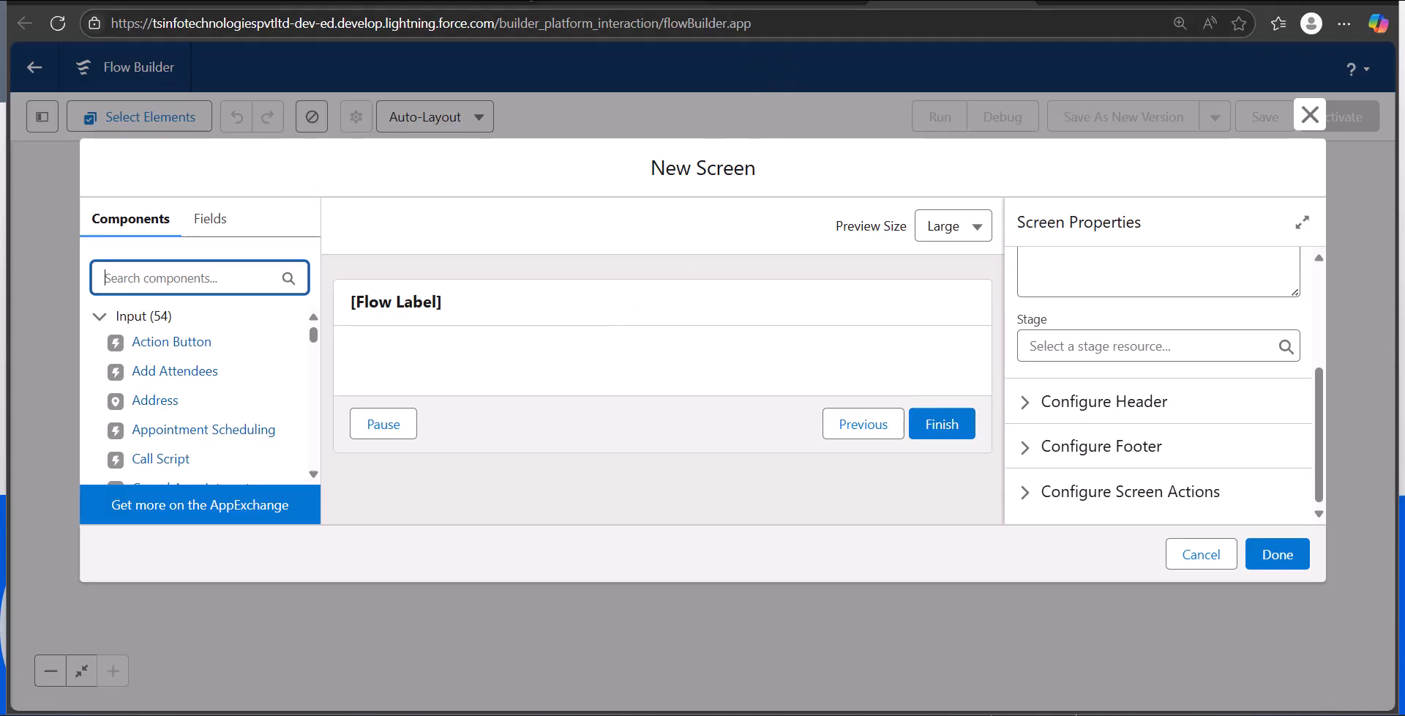
# Step: Switch to the contact record page, search the available items for case and open the Cases list
pyautogui.click(503, 3)
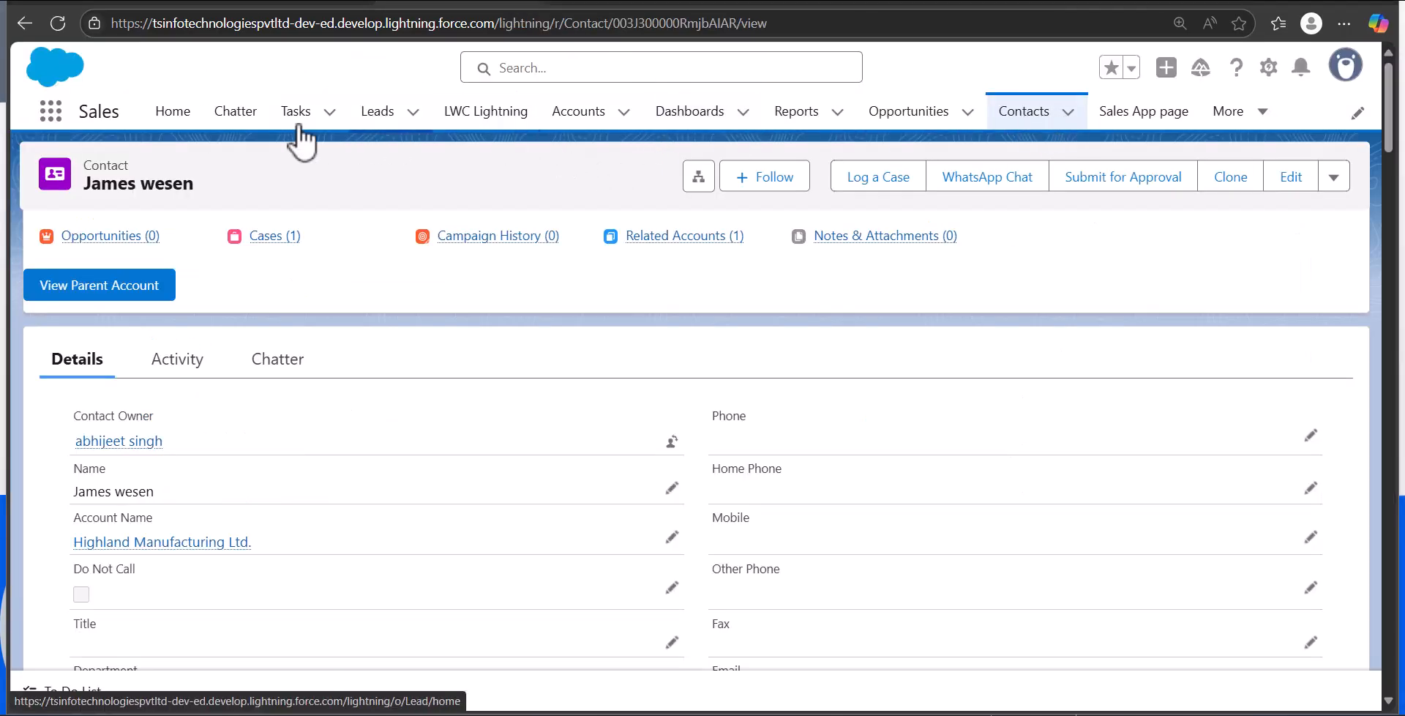
pyautogui.click(51, 112)
pyautogui.write('case')
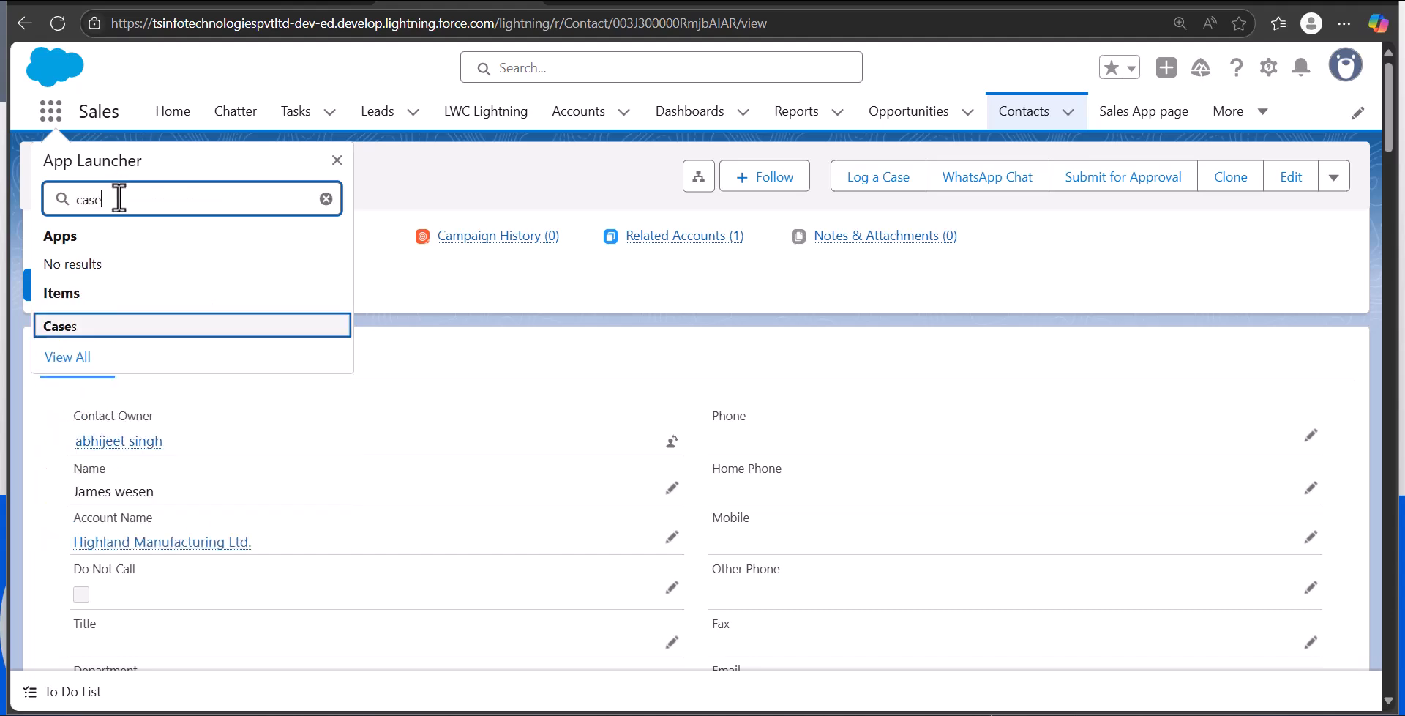
pyautogui.click(86, 328)
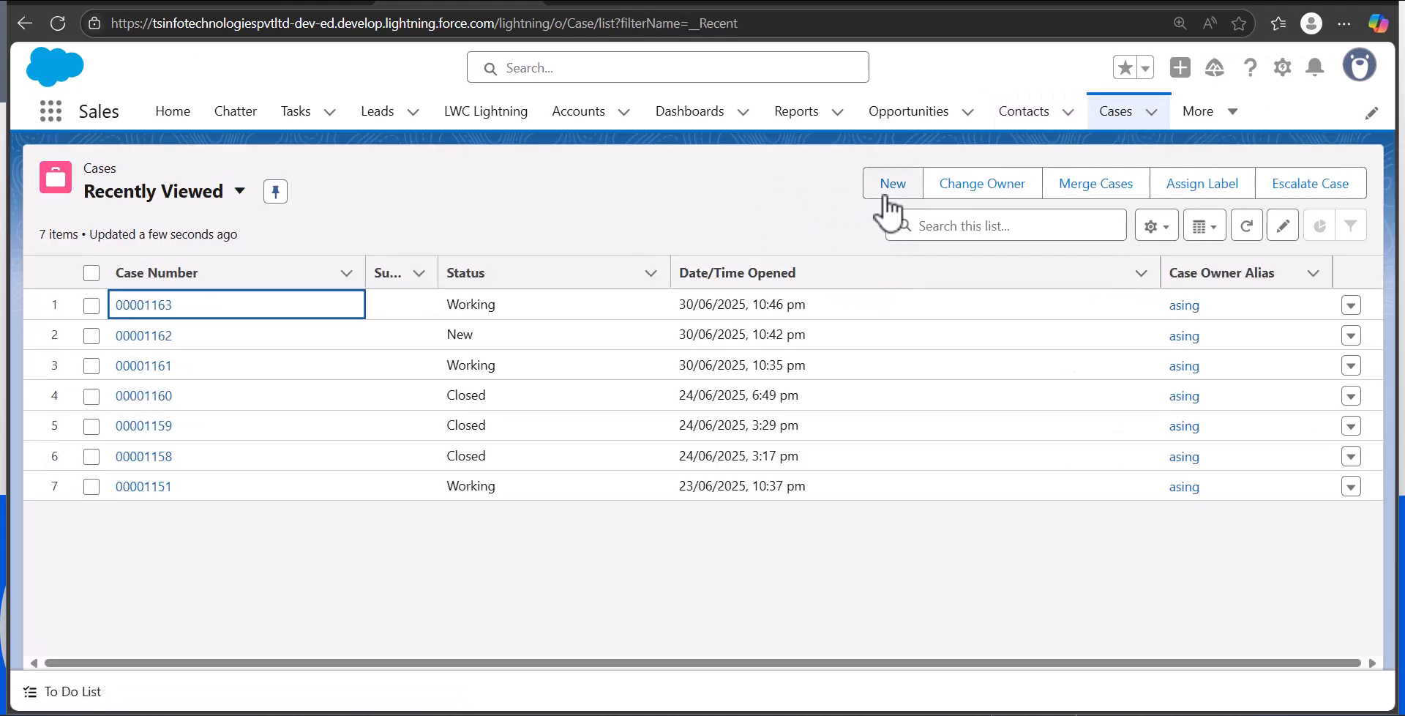
# Step: Open a new case form and review which fields a case requires
pyautogui.click(887, 191)
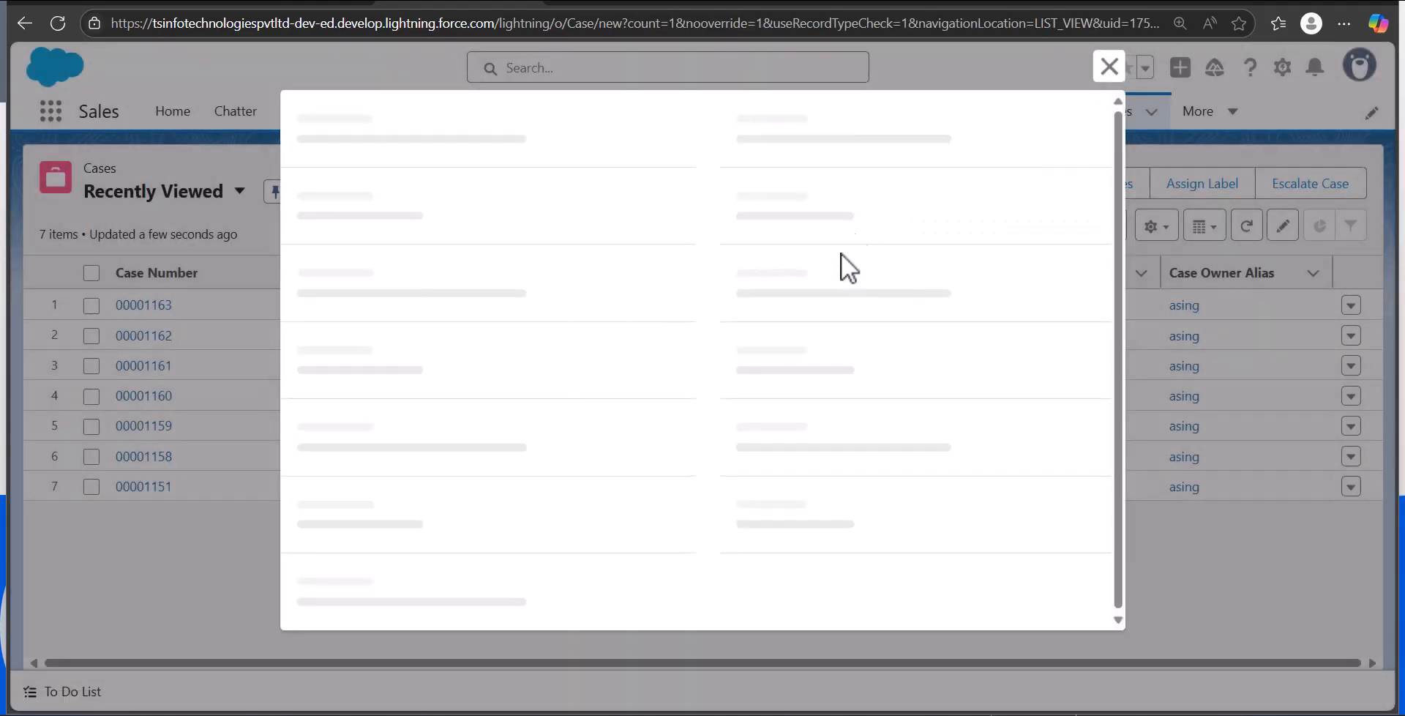
pyautogui.scroll(-2, 774, 293)
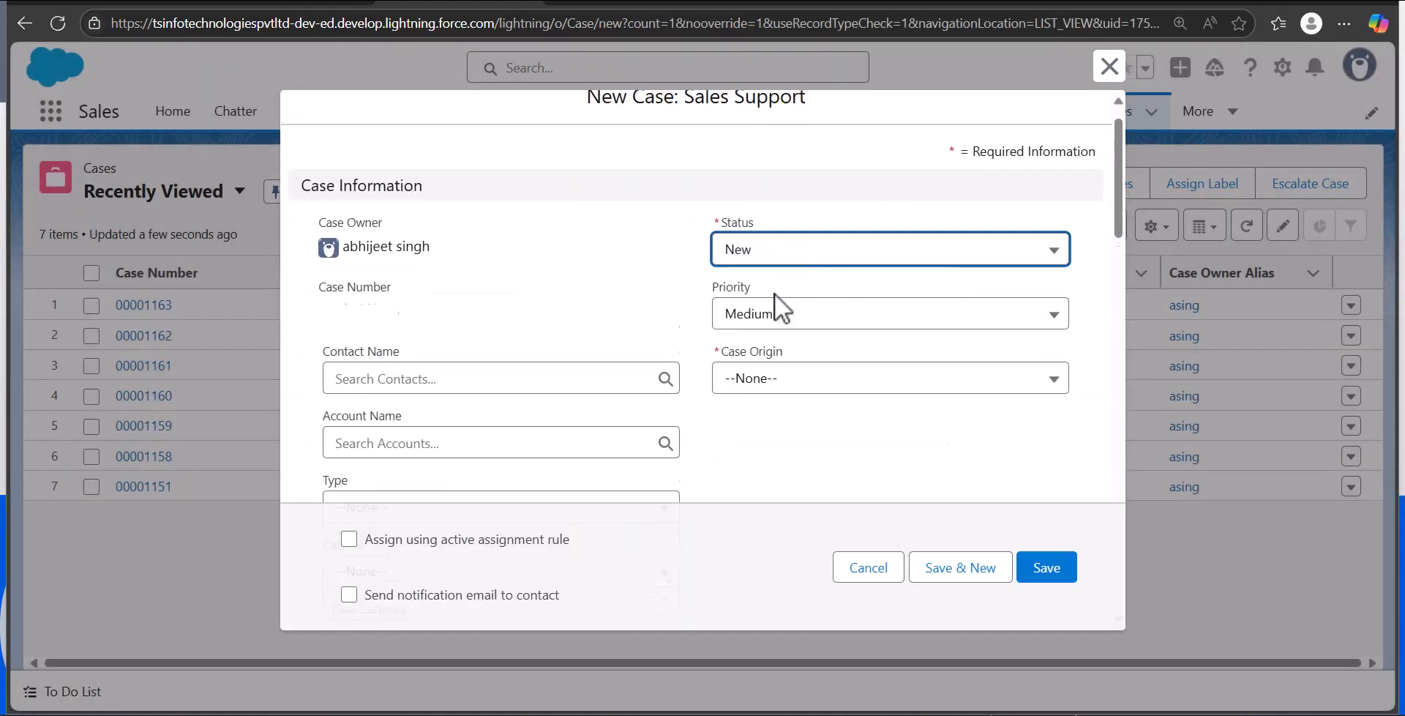
pyautogui.scroll(-3, 464, 347)
pyautogui.scroll(4, 467, 361)
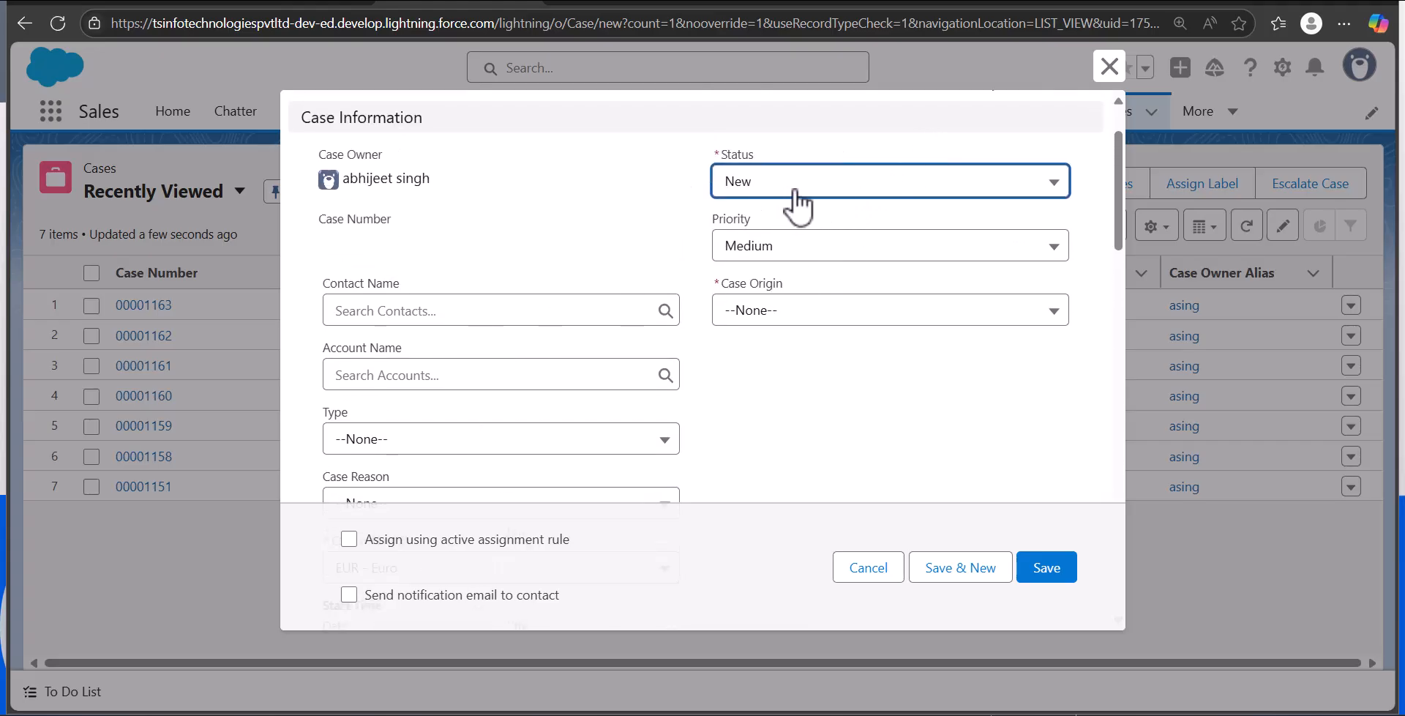
# Step: Check the rest of the new case form for required fields and return to the flow's screen editor
pyautogui.scroll(-2, 784, 236)
pyautogui.scroll(-4, 753, 229)
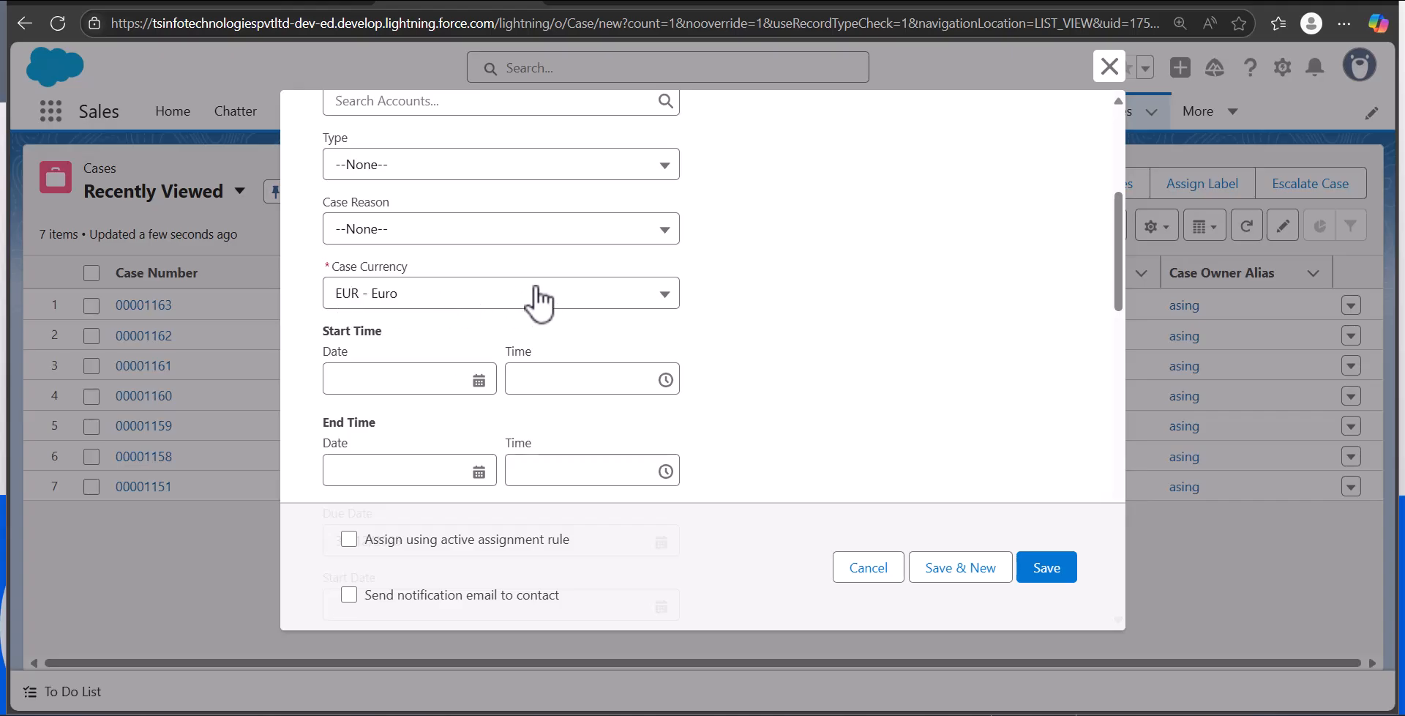
pyautogui.scroll(-2, 740, 307)
pyautogui.scroll(7, 715, 298)
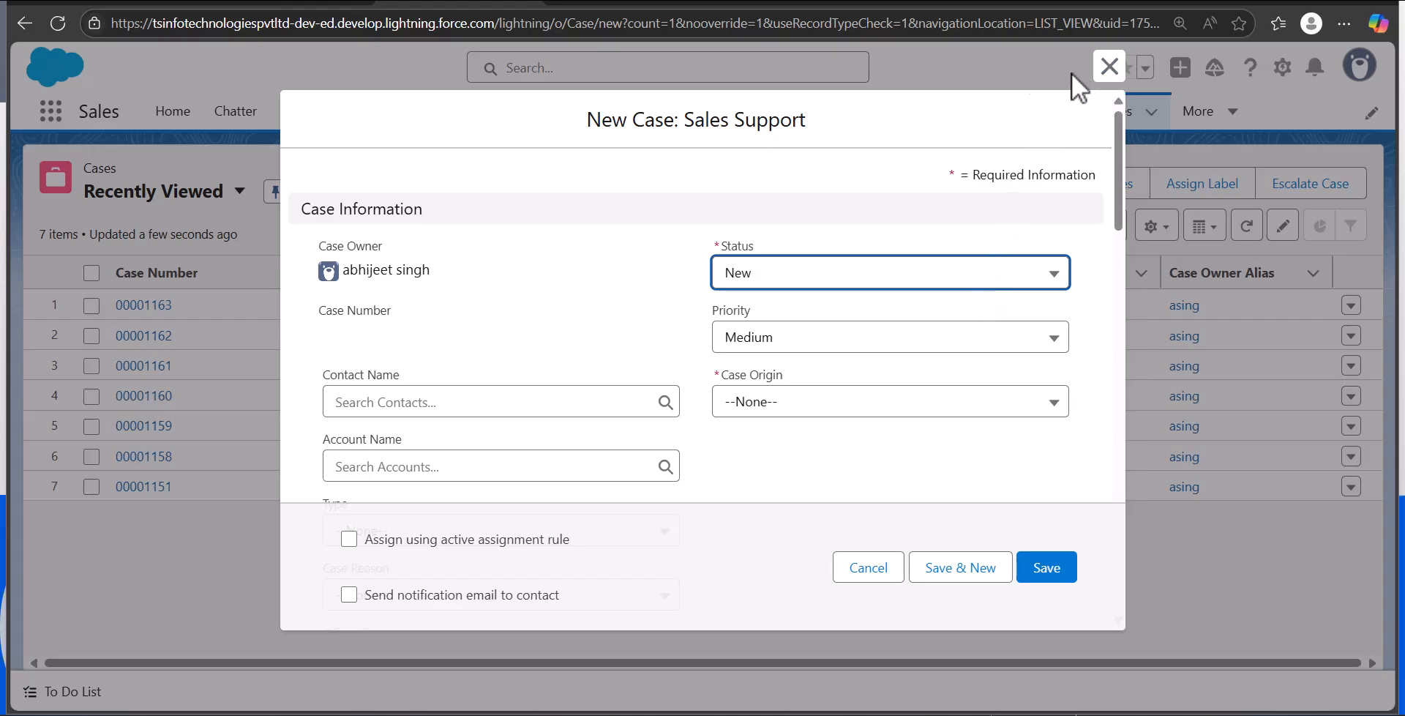
pyautogui.click(805, 6)
pyautogui.click(958, 6)
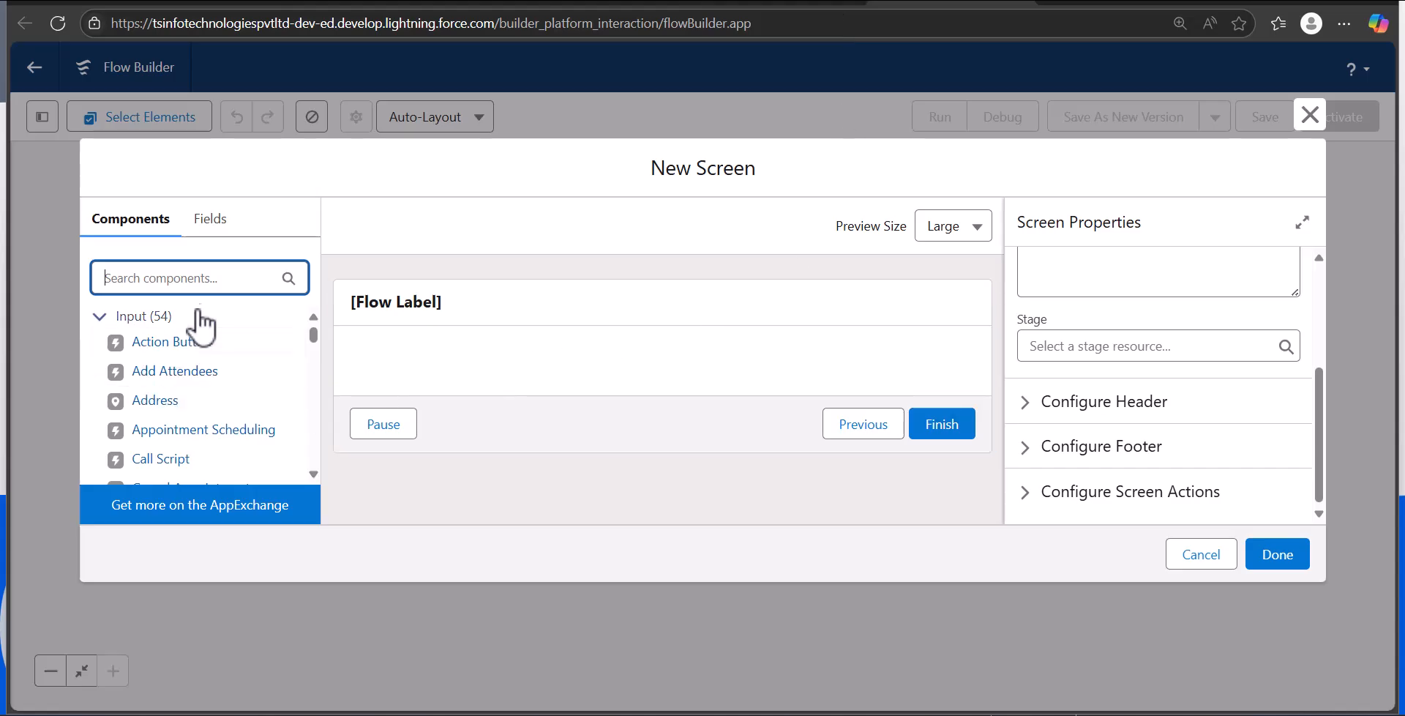
# Step: Add a Picklist component to the screen and label it Case Status
pyautogui.write('pic')
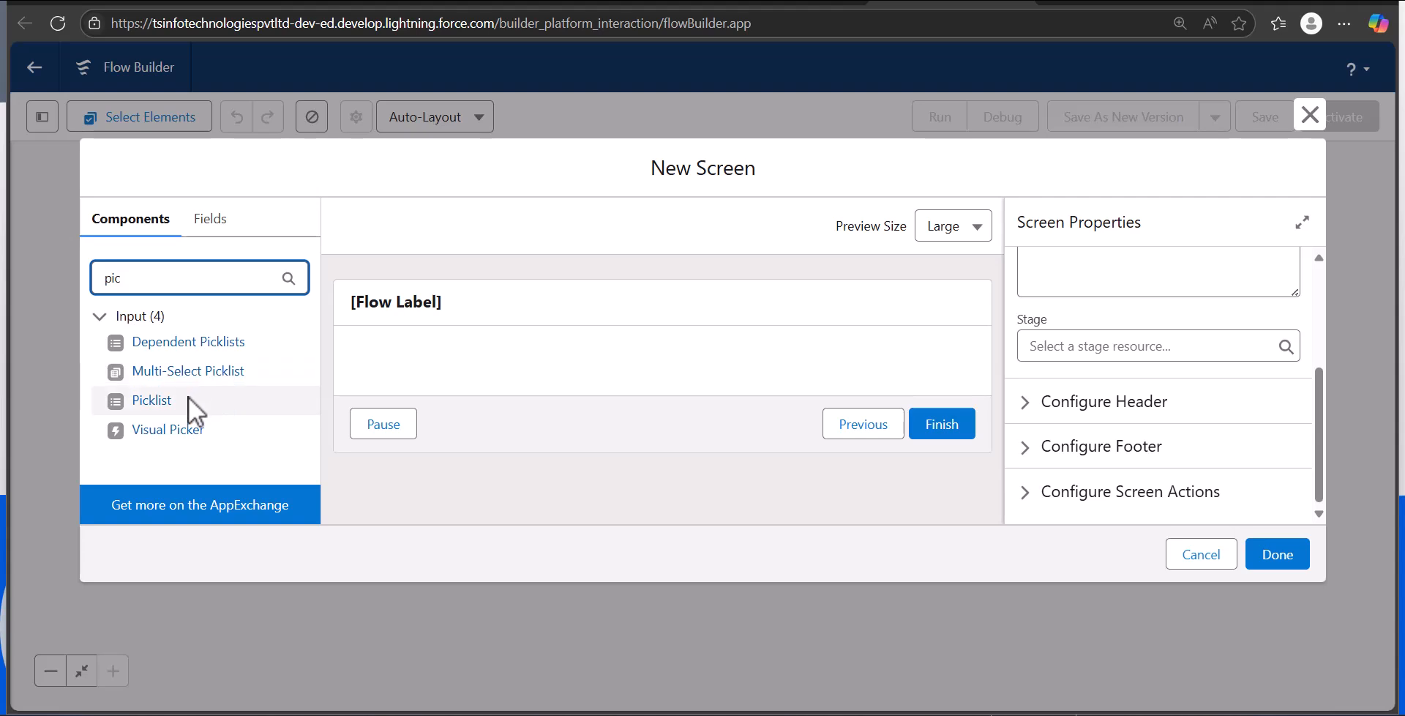
pyautogui.moveTo(178, 405); pyautogui.dragTo(532, 354)
pyautogui.click(870, 322)
pyautogui.click(845, 385)
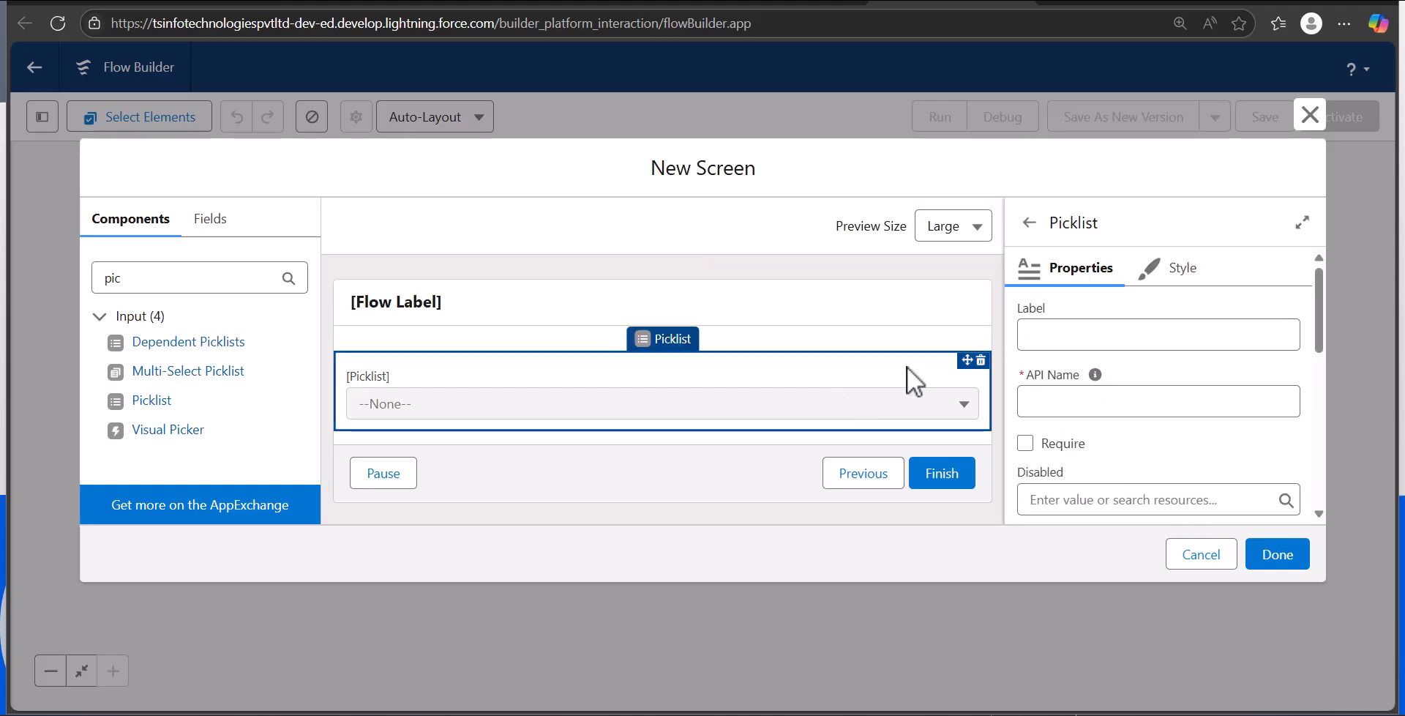
pyautogui.click(1050, 343)
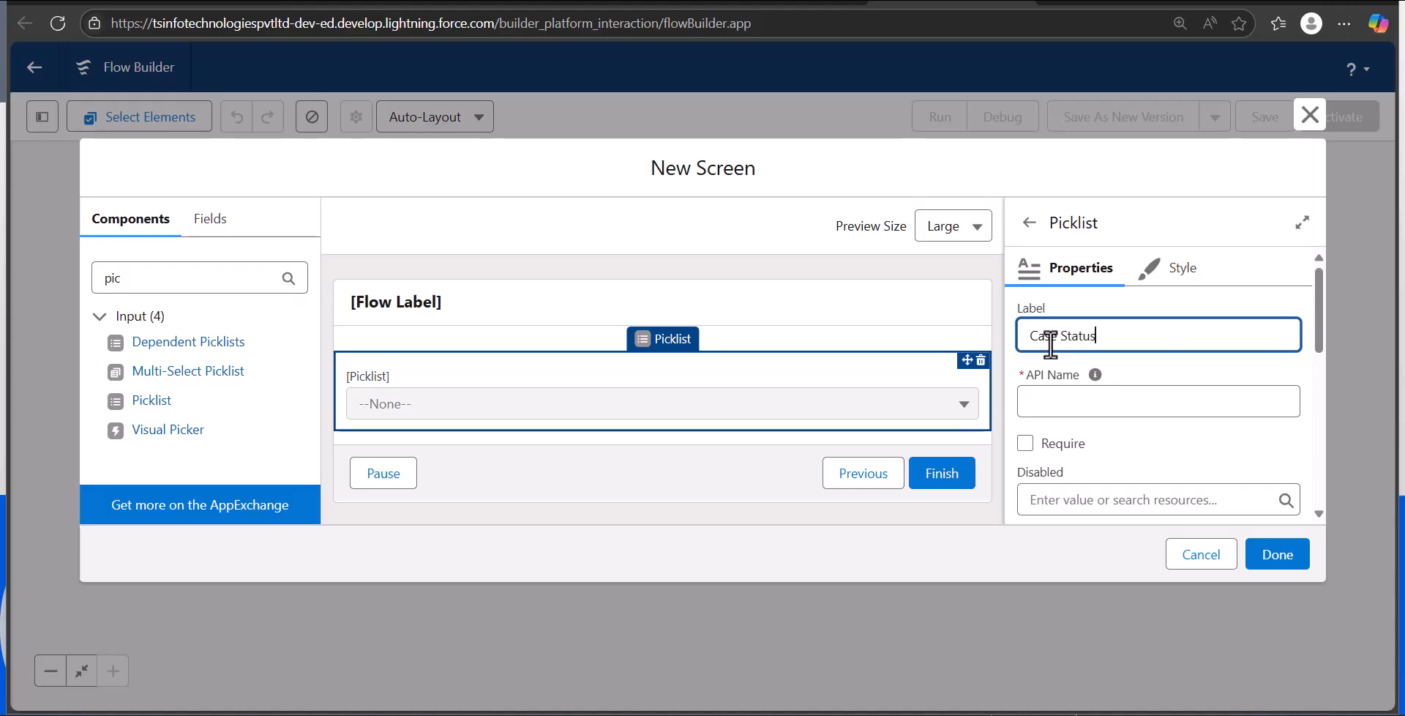
pyautogui.write('Case Status')
pyautogui.click(1082, 396)
# Step: Start a new choice resource of type Picklist Choice Set for the Case Status picklist
pyautogui.scroll(-5, 1192, 406)
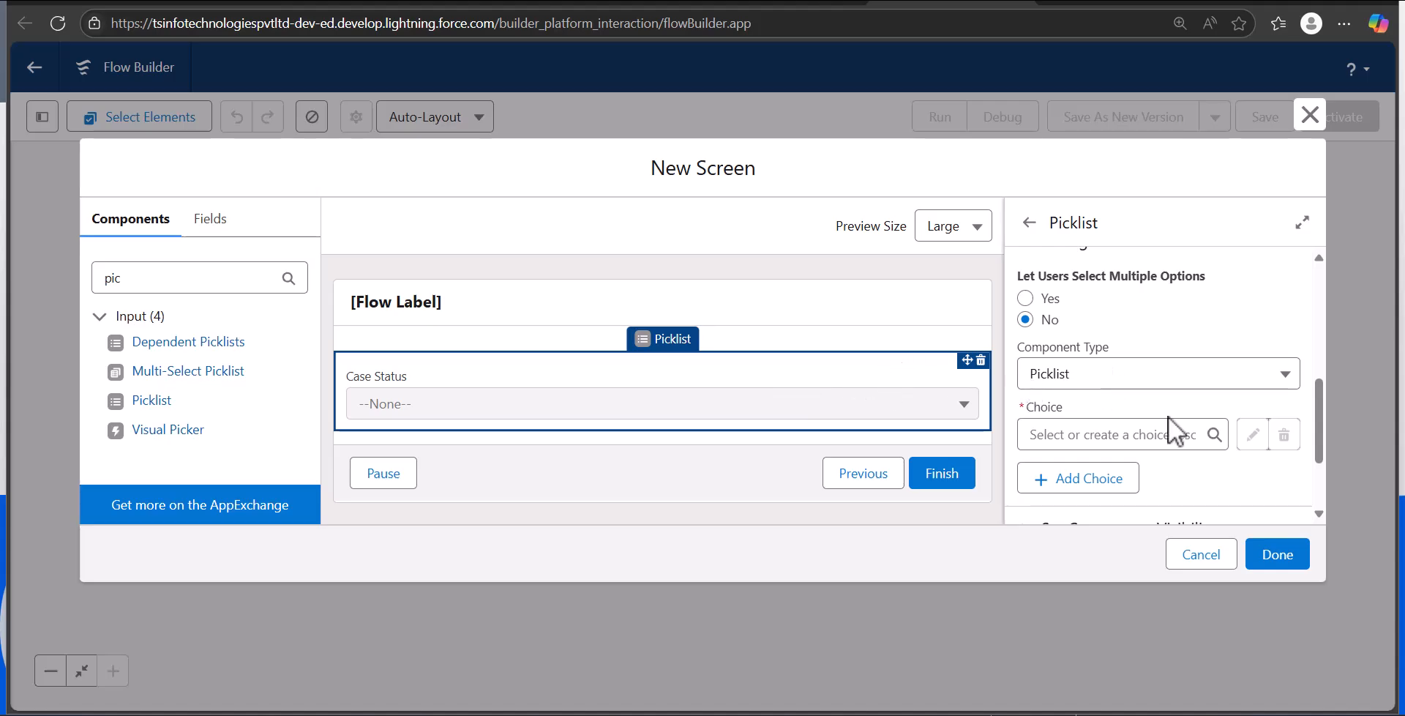
pyautogui.click(1104, 436)
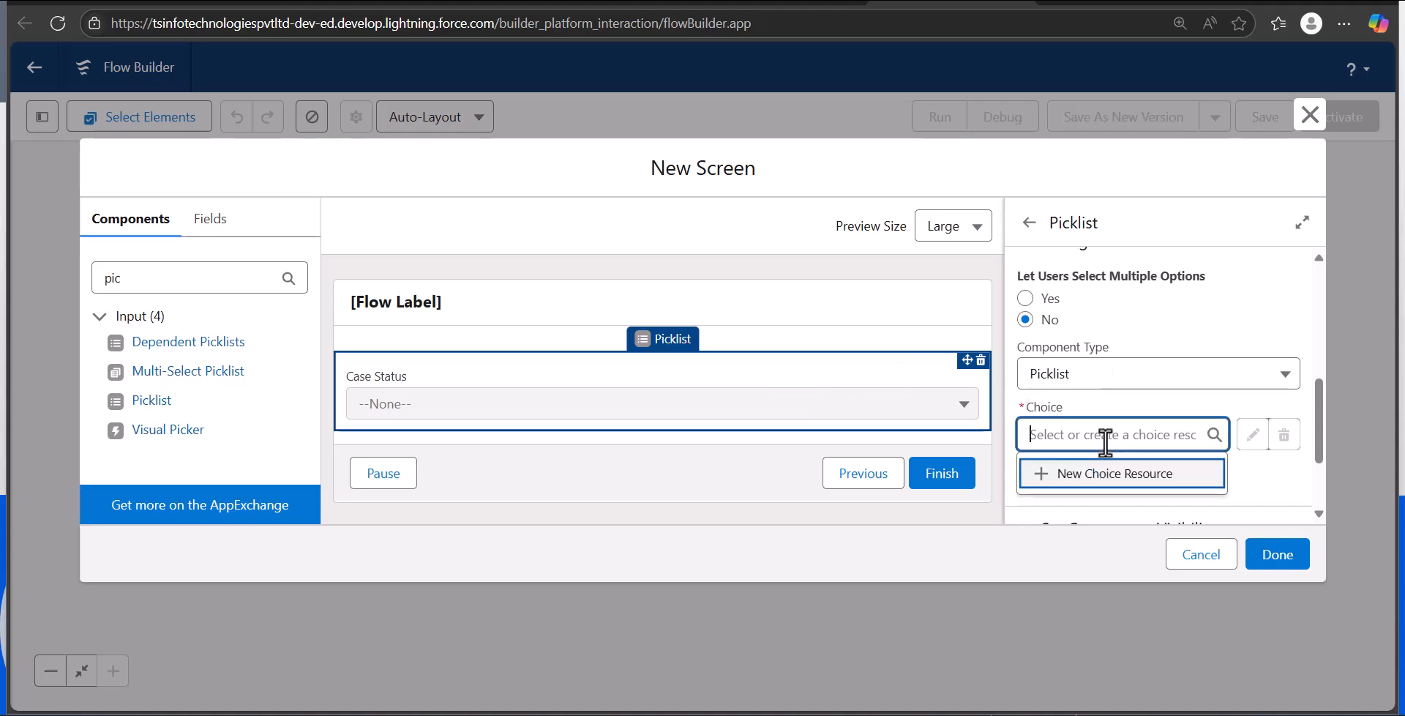
pyautogui.click(1098, 475)
pyautogui.click(470, 294)
pyautogui.click(446, 475)
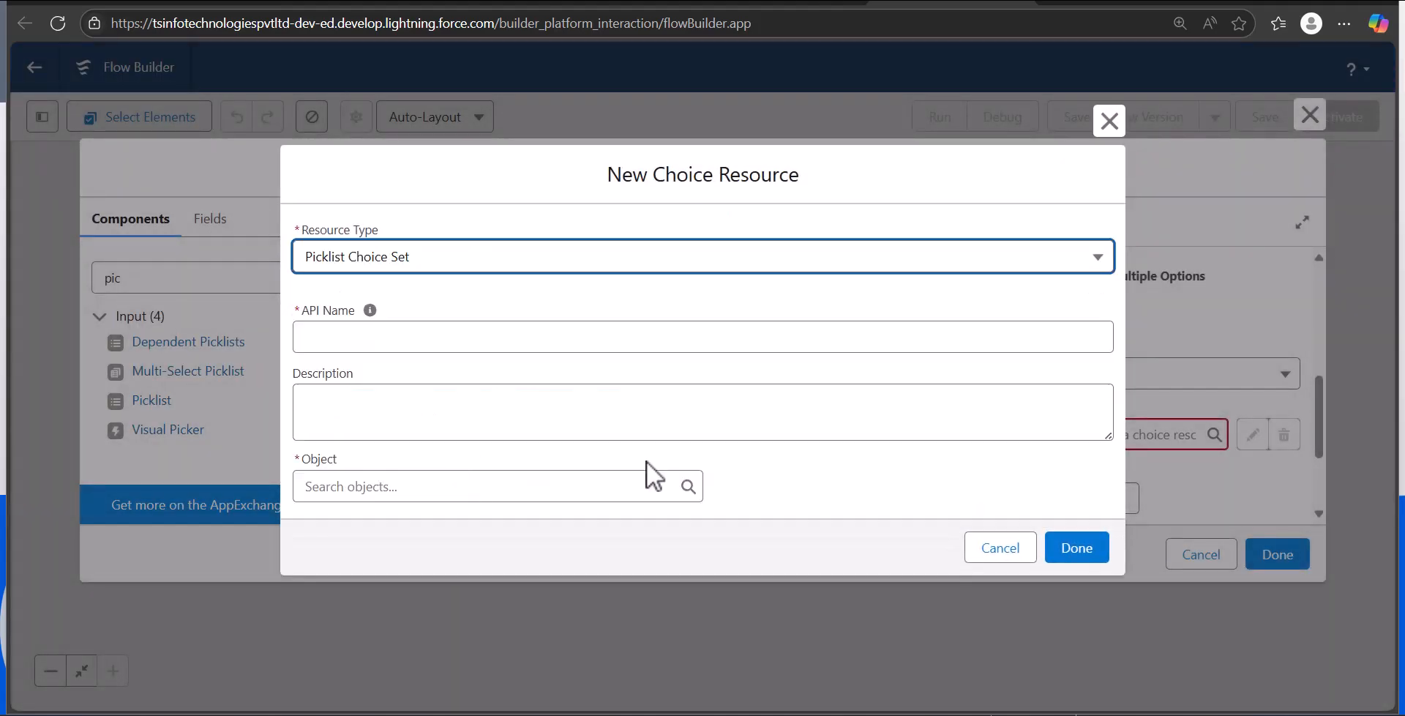
# Step: Define the choice set with API name CaseStatus, object Case, data type Picklist and field Status, and save it
pyautogui.click(372, 338)
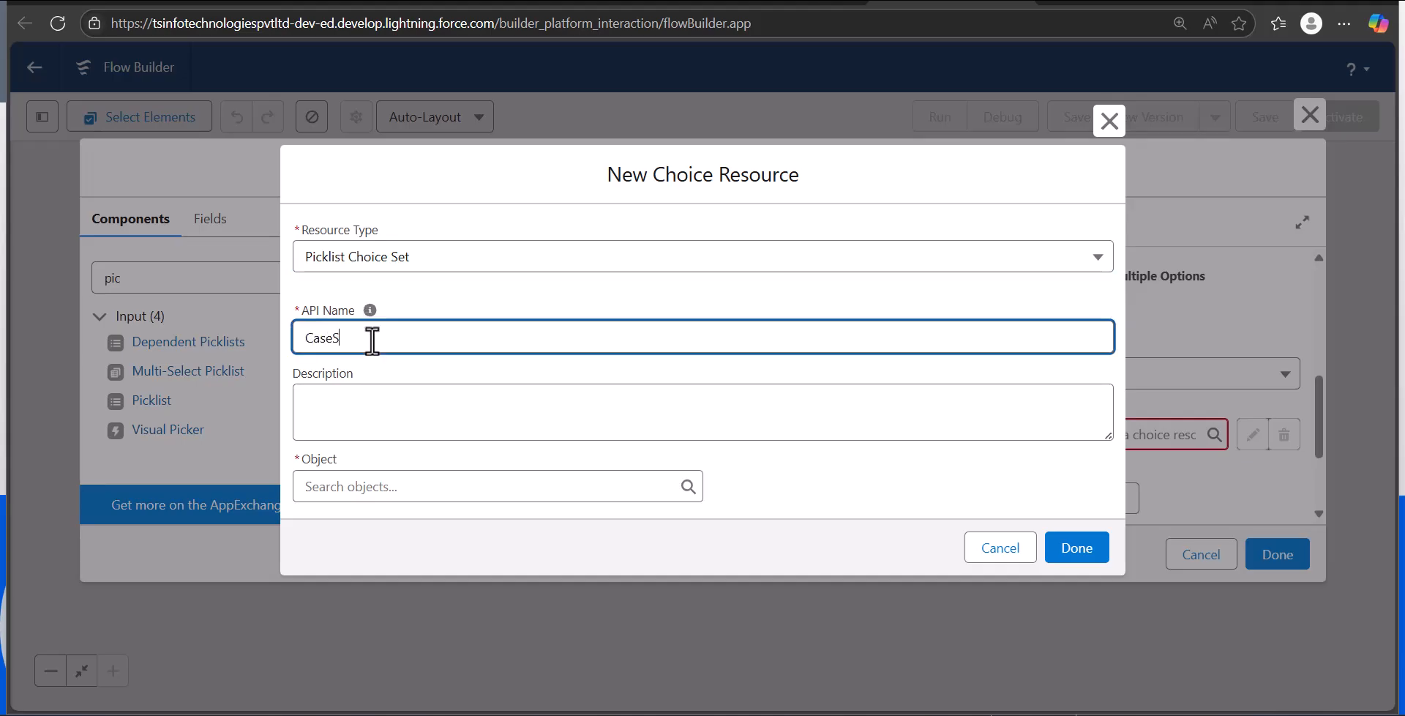
pyautogui.click(379, 486)
pyautogui.write('case')
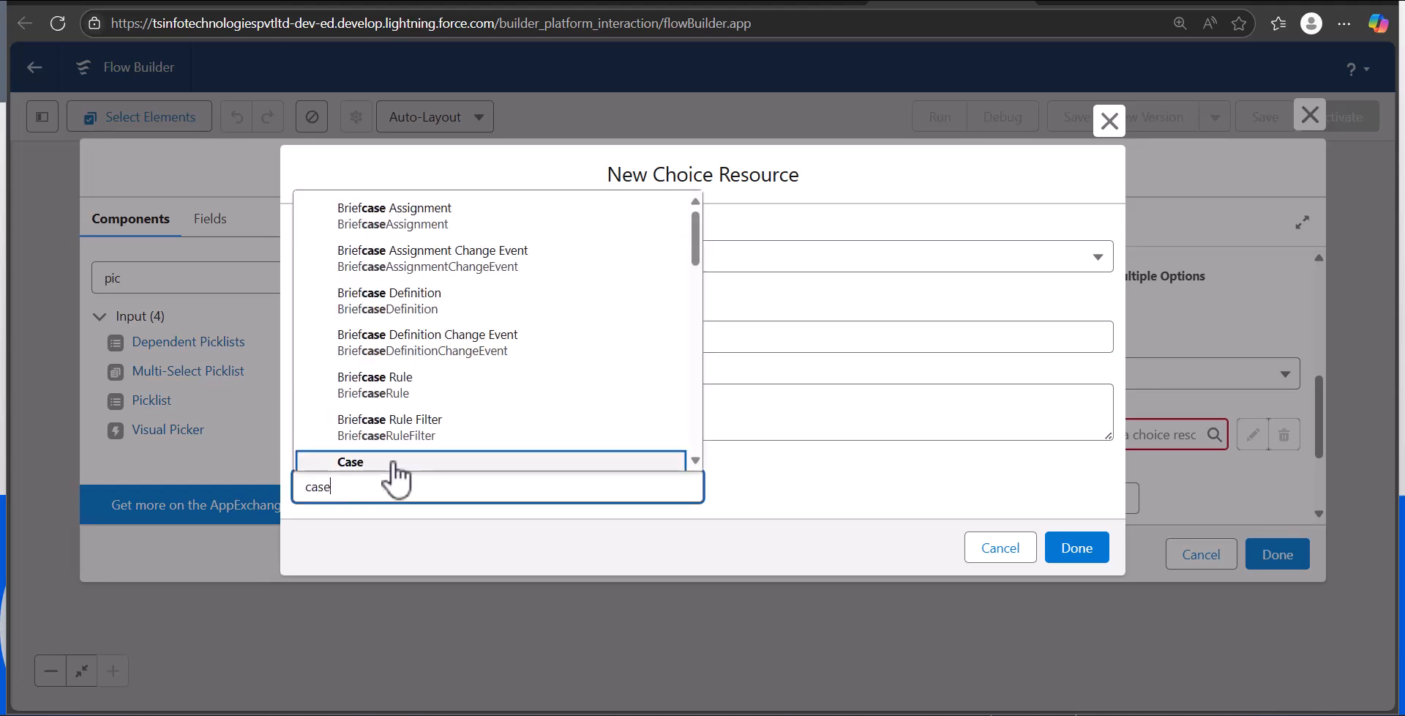
pyautogui.click(391, 462)
pyautogui.click(418, 483)
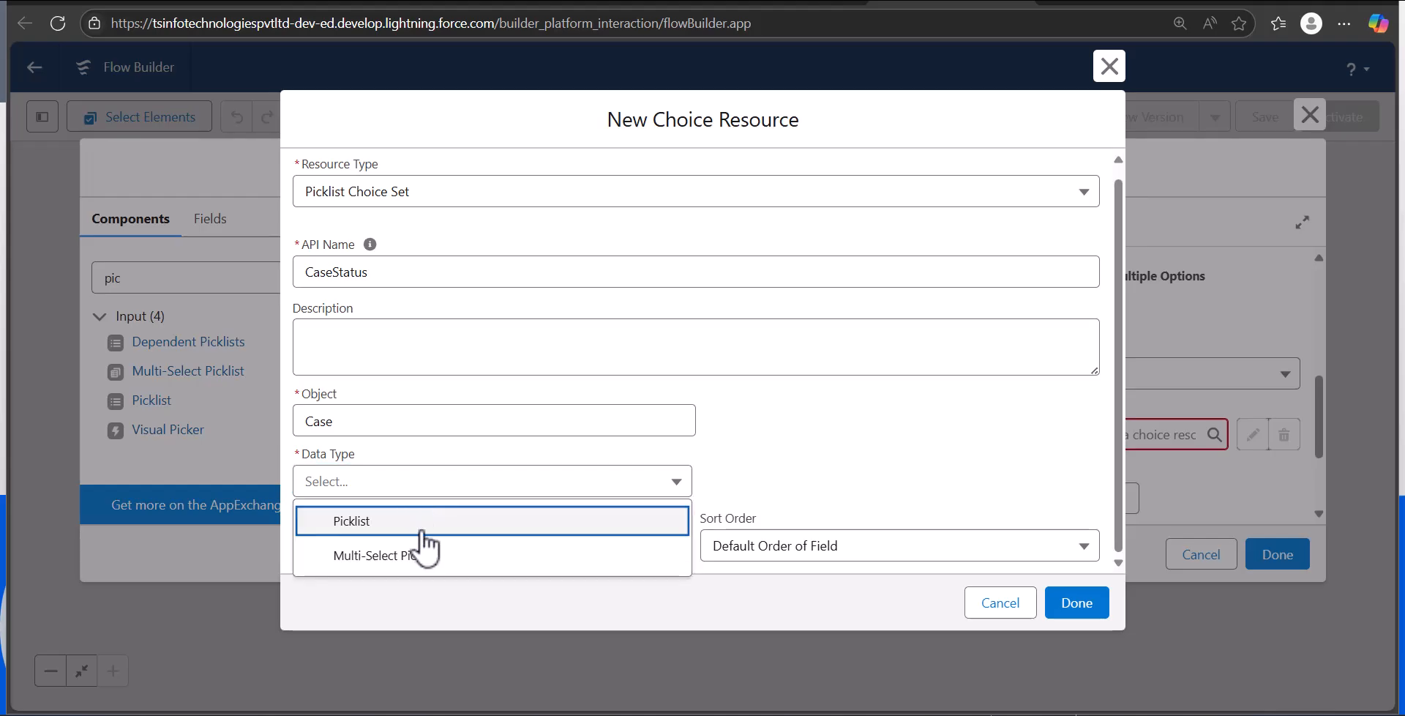
pyautogui.click(423, 527)
pyautogui.click(407, 545)
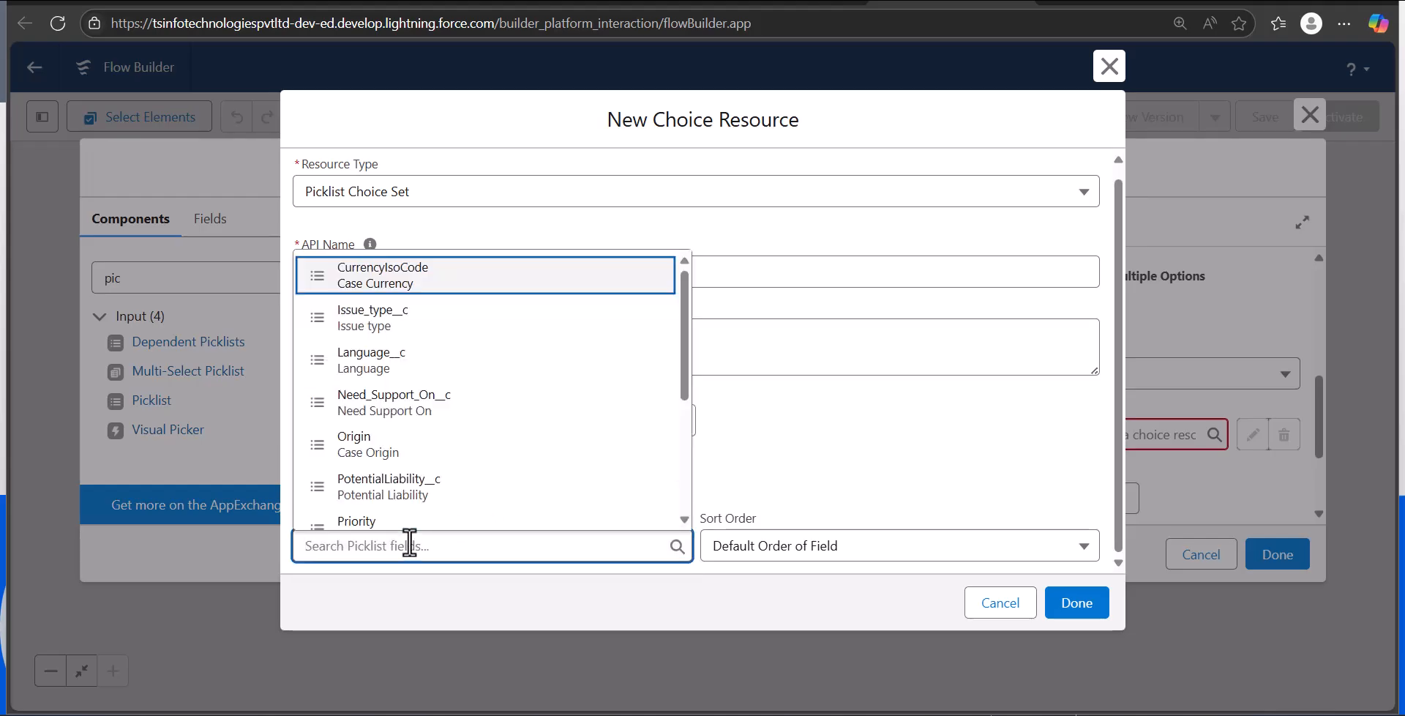
pyautogui.write('sta')
pyautogui.click(383, 504)
pyautogui.click(1082, 608)
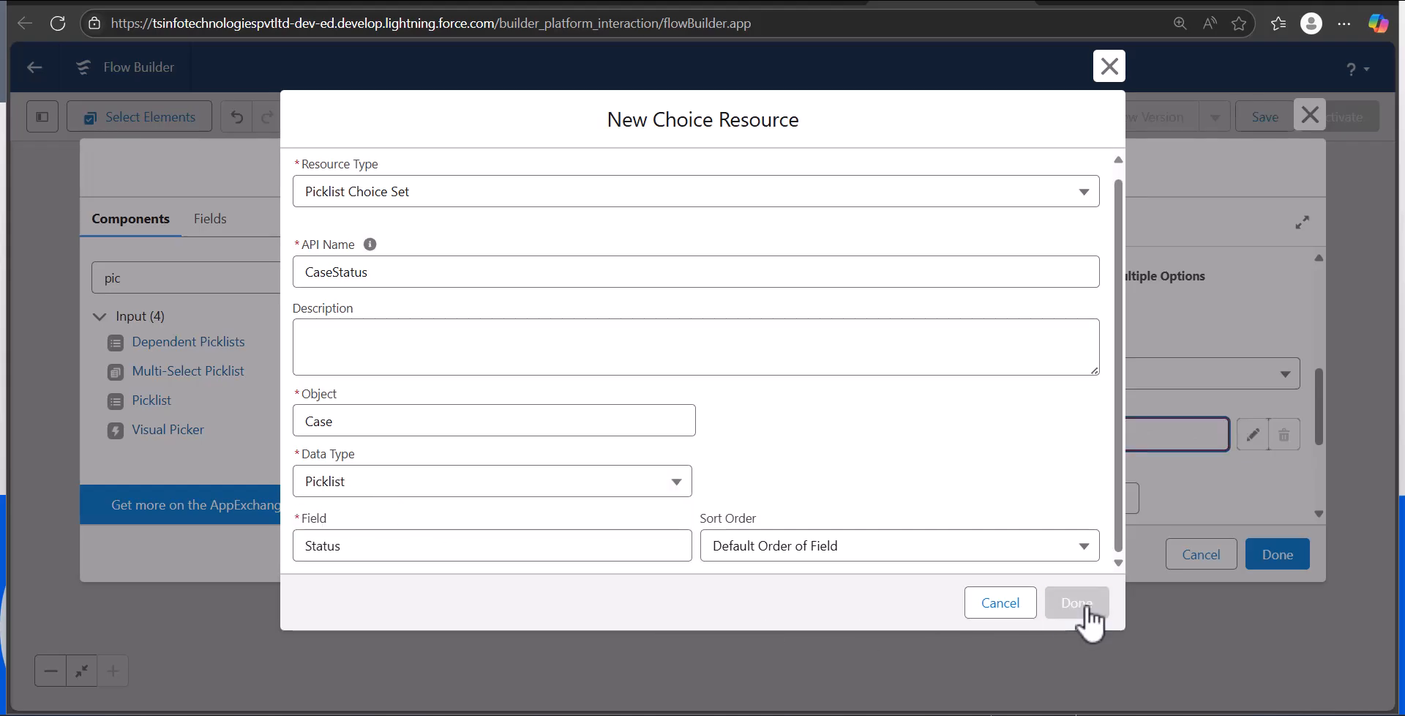
# Step: Add a second Picklist component below Case Status and label it Case origin
pyautogui.click(129, 278)
pyautogui.press('BackSpace')
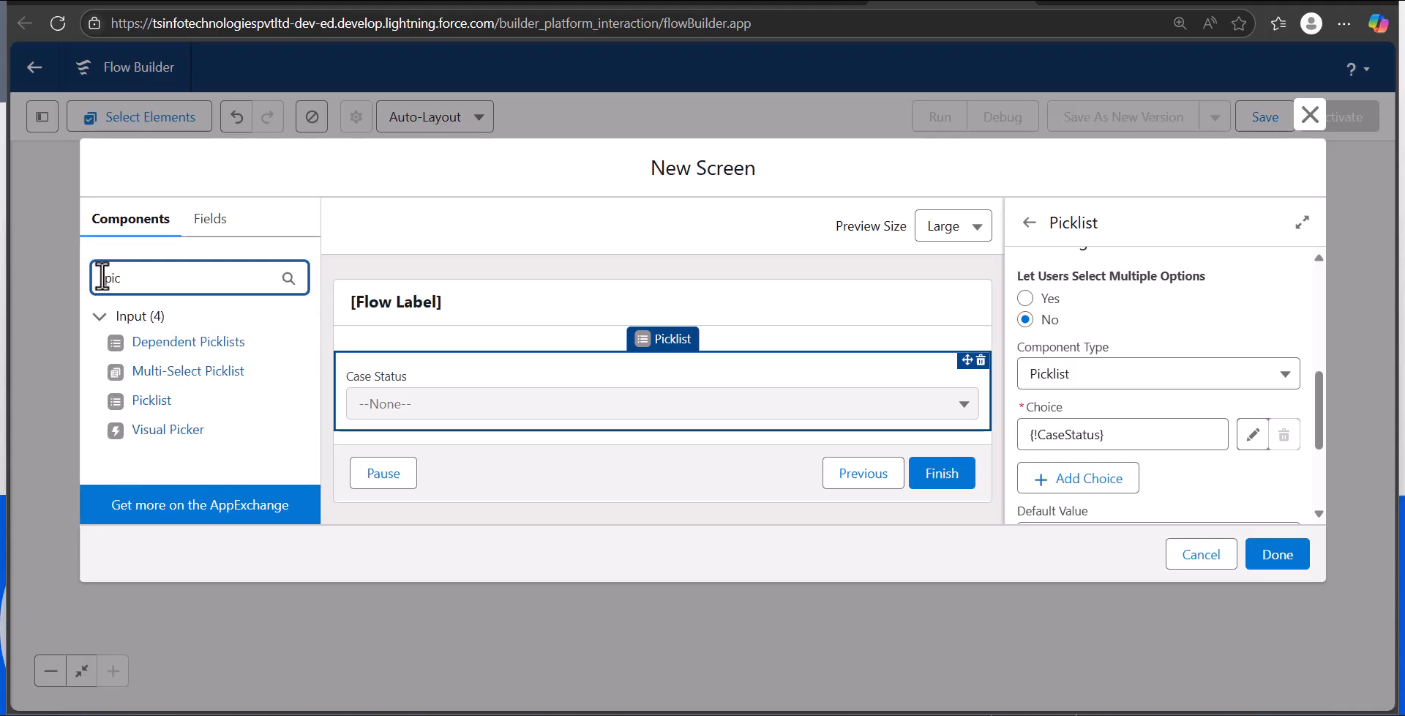
pyautogui.moveTo(177, 393); pyautogui.dragTo(447, 423)
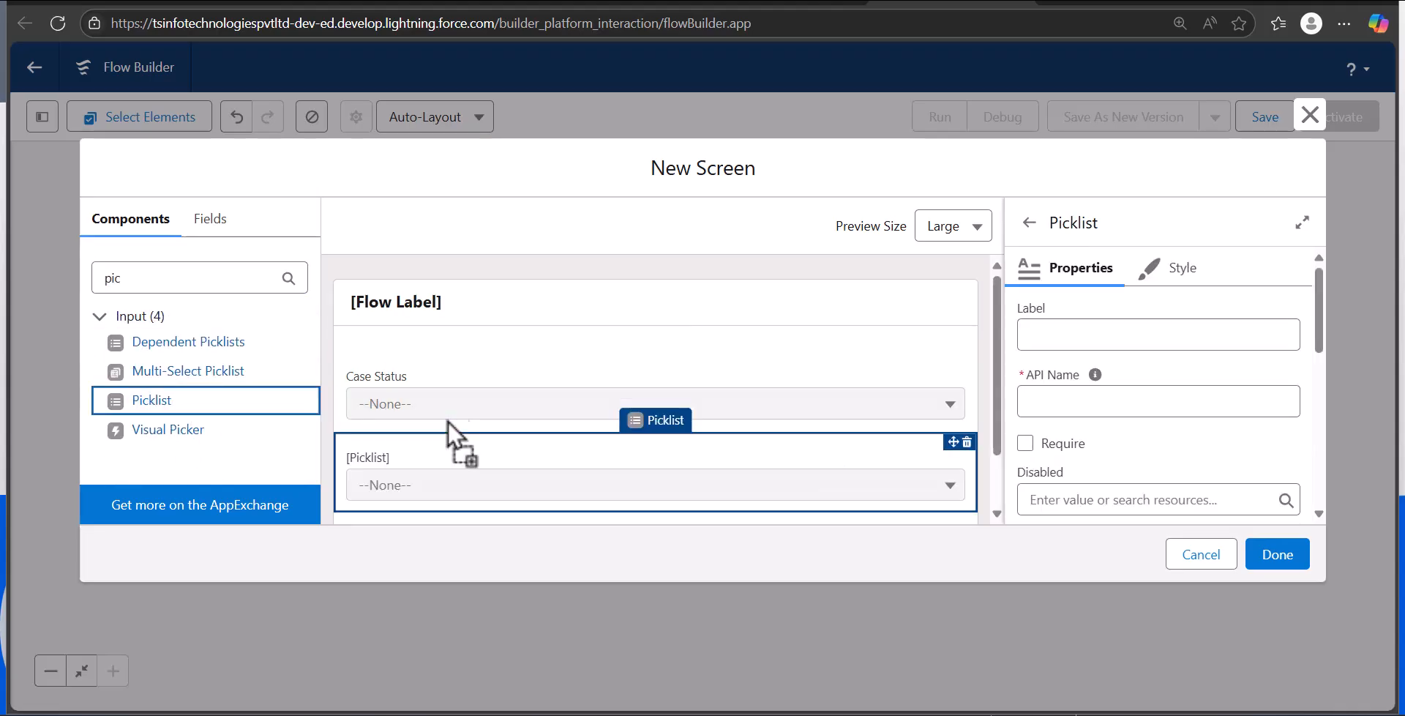
pyautogui.click(1061, 338)
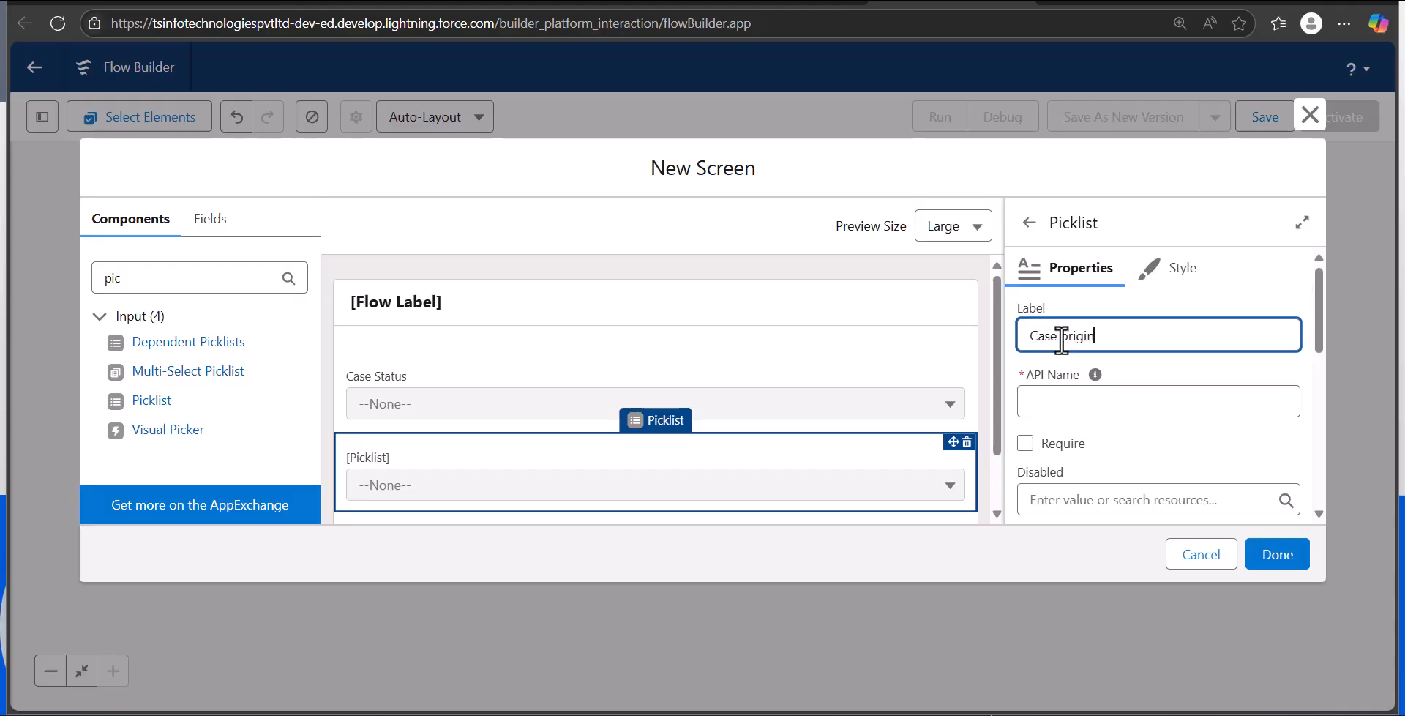
pyautogui.click(1057, 401)
# Step: Start a new choice resource of type Picklist Choice Set for the Case origin picklist
pyautogui.scroll(-3, 1178, 395)
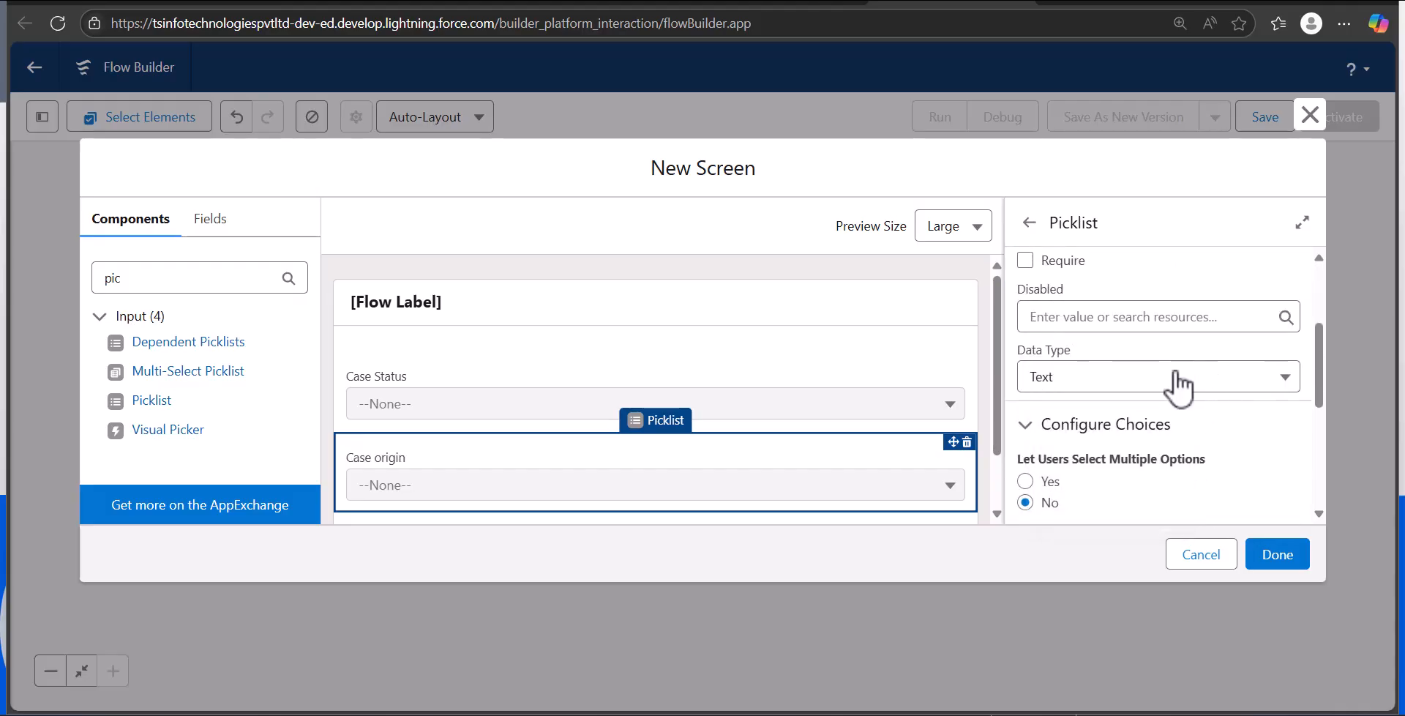
pyautogui.scroll(-3, 1162, 396)
pyautogui.click(1089, 428)
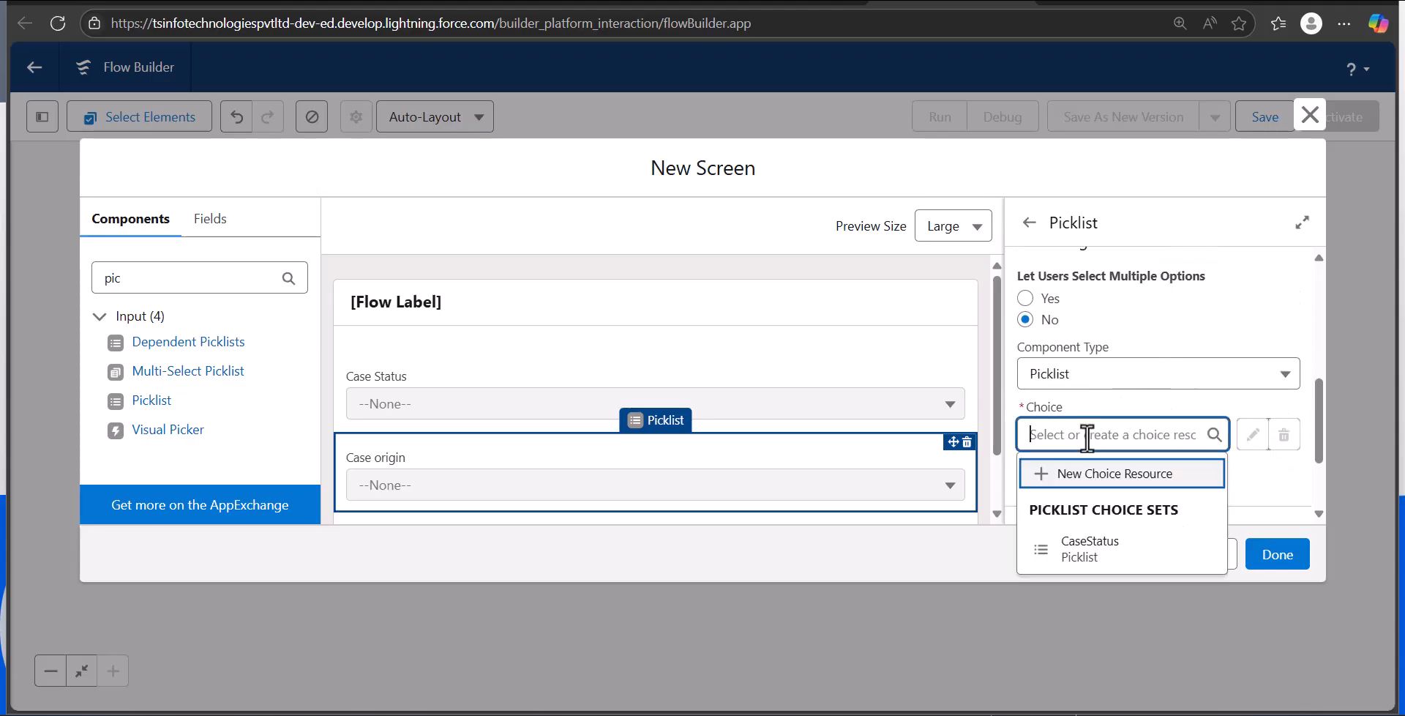
pyautogui.click(1095, 498)
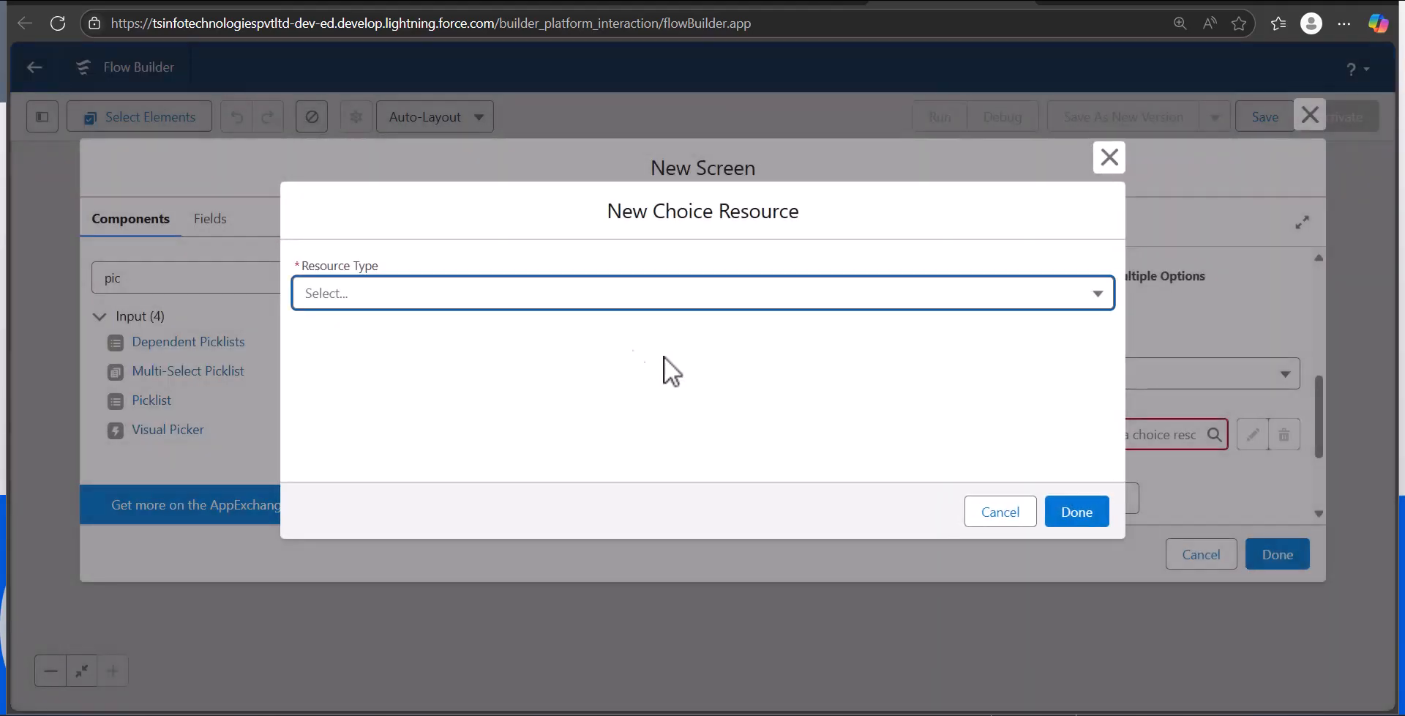
pyautogui.click(505, 301)
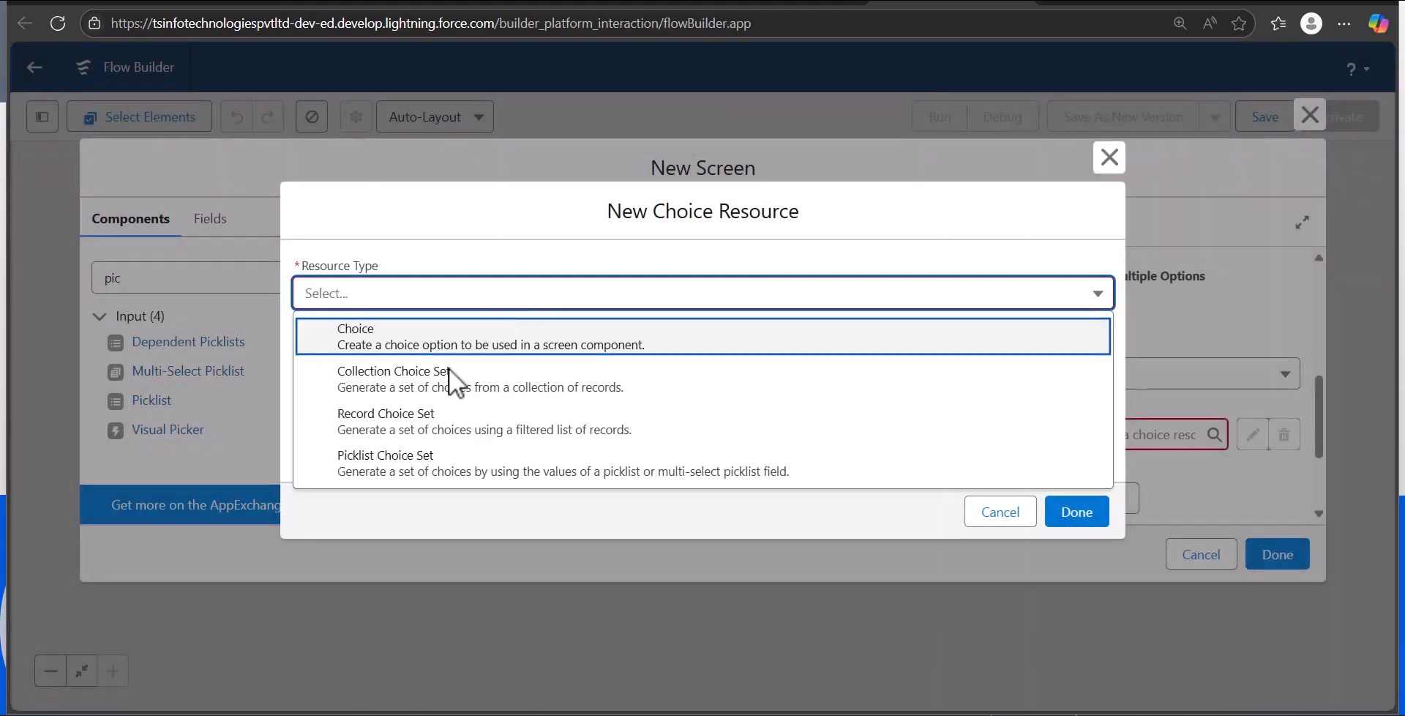
pyautogui.click(461, 421)
pyautogui.click(474, 248)
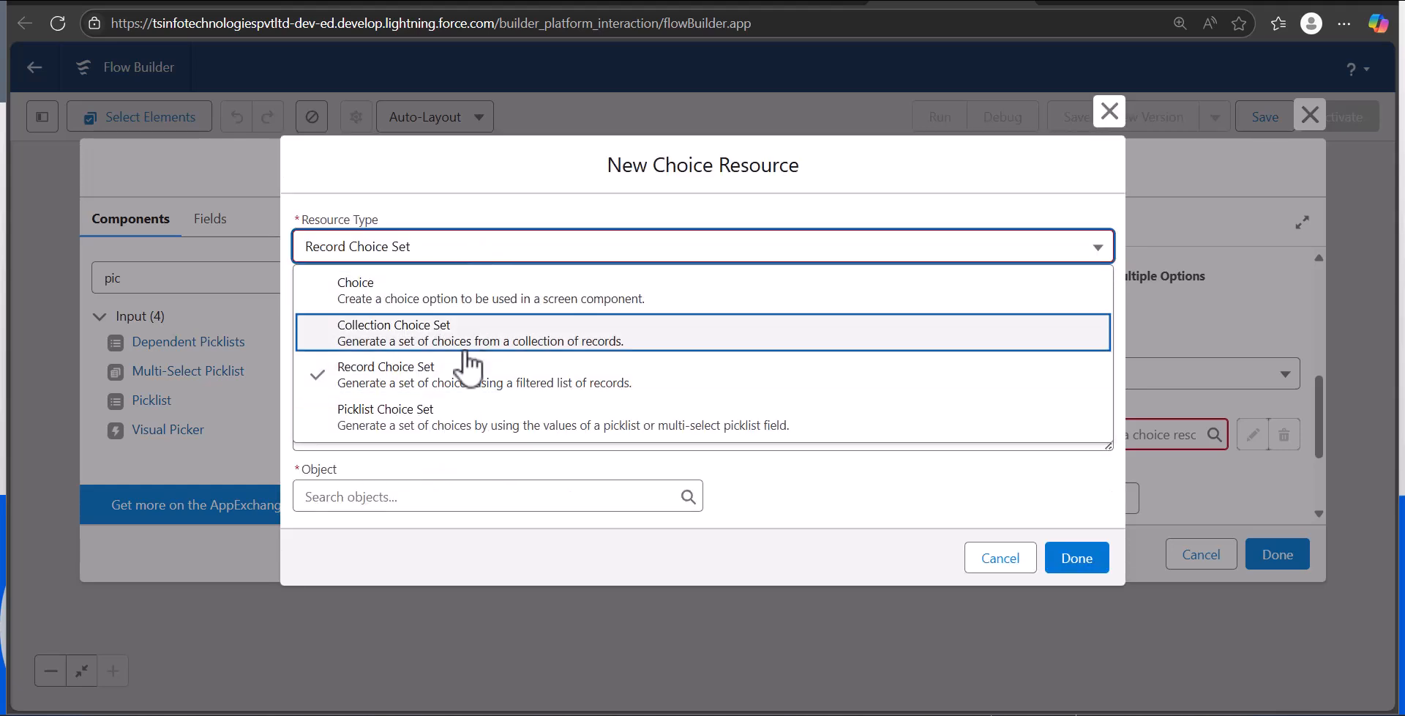
pyautogui.click(455, 420)
pyautogui.click(492, 355)
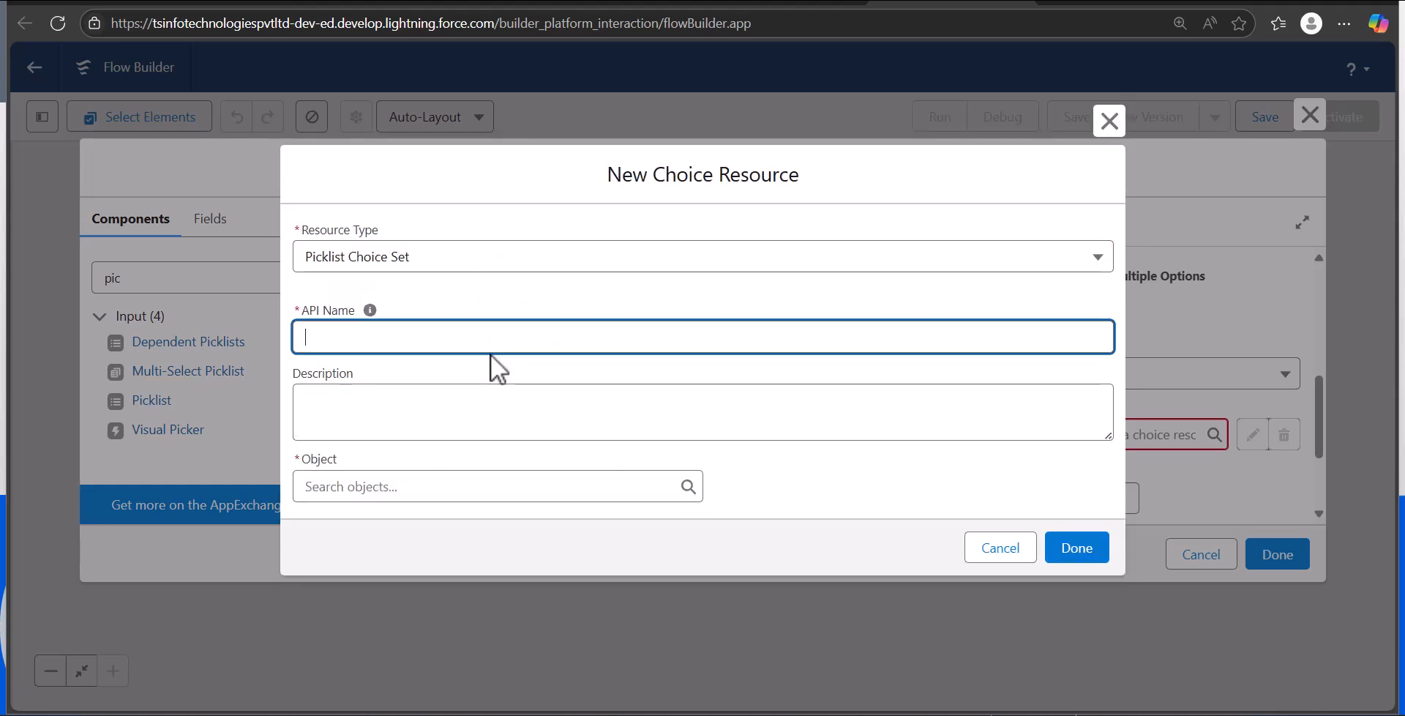
# Step: Define the choice set with API name CaseOrigin, object Case, data type Picklist and field Origin, and save it
pyautogui.write('CaseOrigin')
pyautogui.click(387, 486)
pyautogui.write('case')
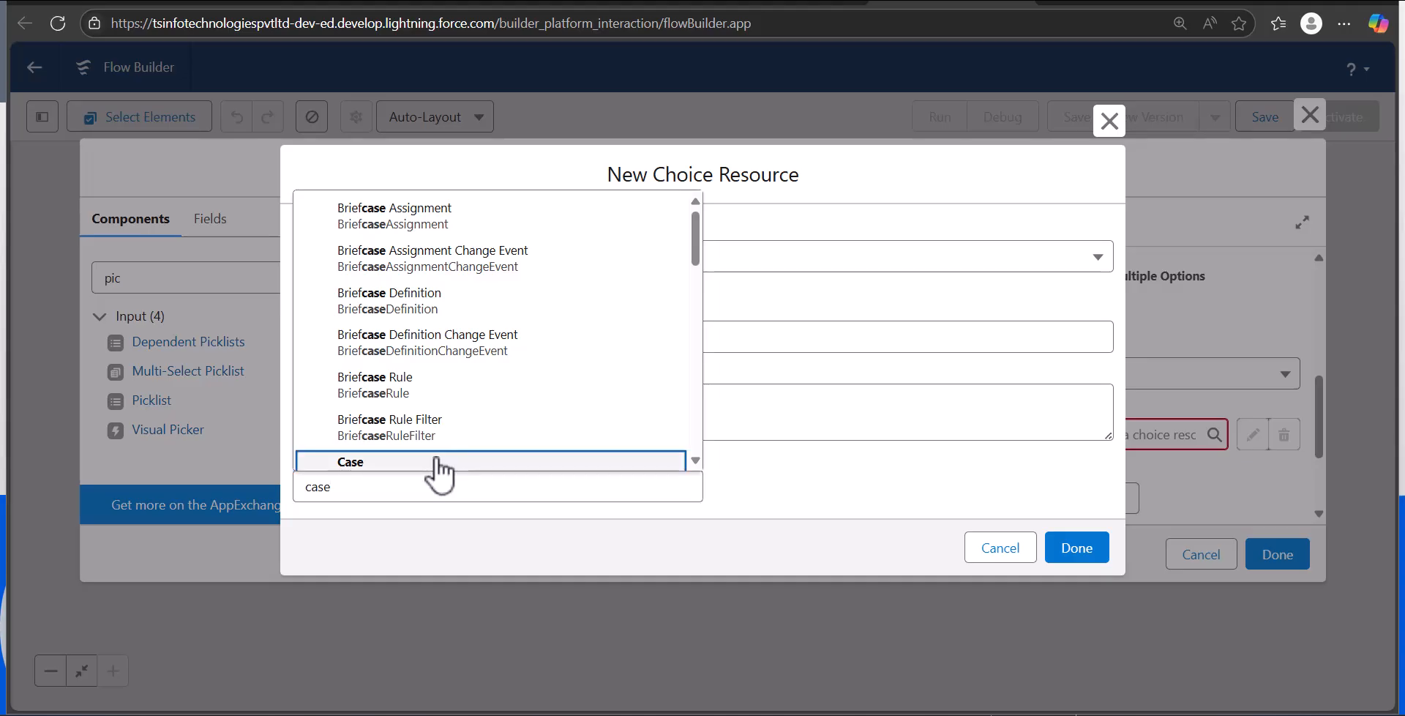
pyautogui.click(434, 463)
pyautogui.click(433, 483)
pyautogui.click(460, 518)
pyautogui.click(424, 545)
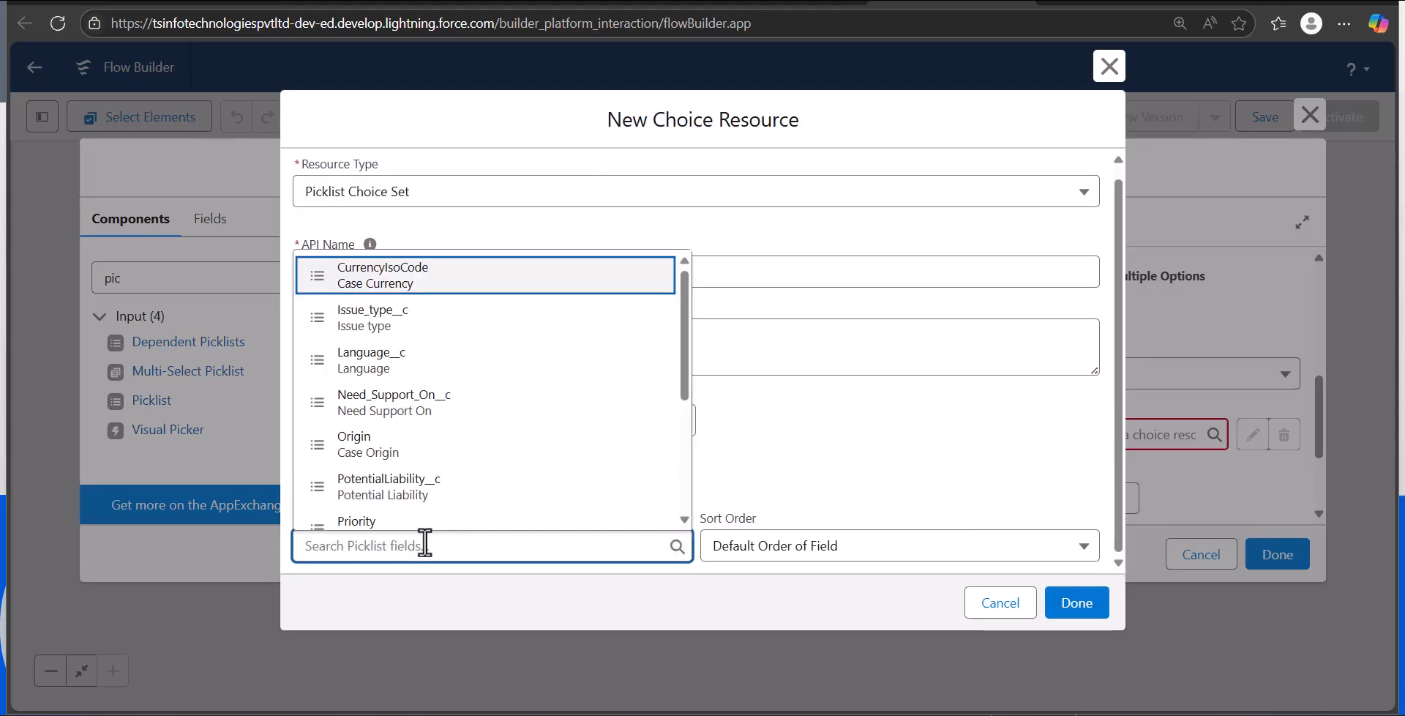
pyautogui.write('origi')
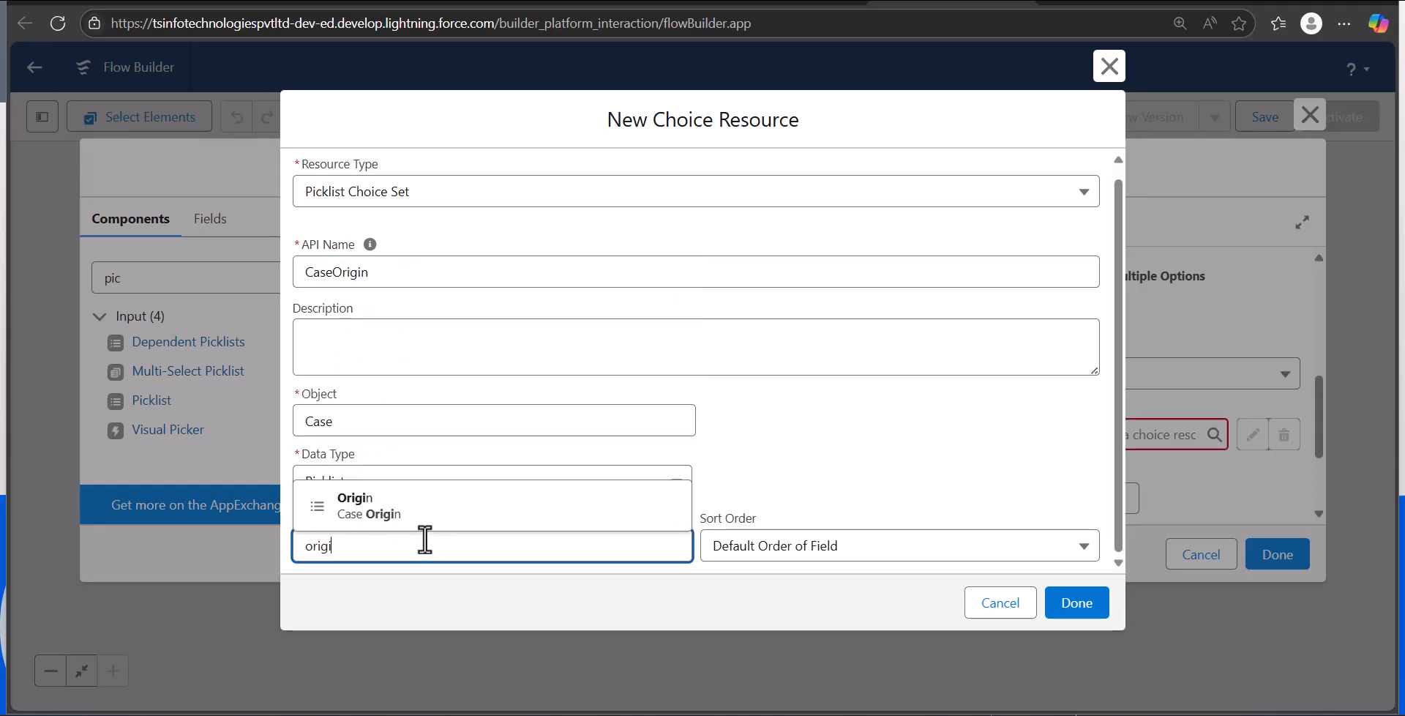
pyautogui.click(504, 461)
pyautogui.click(1073, 608)
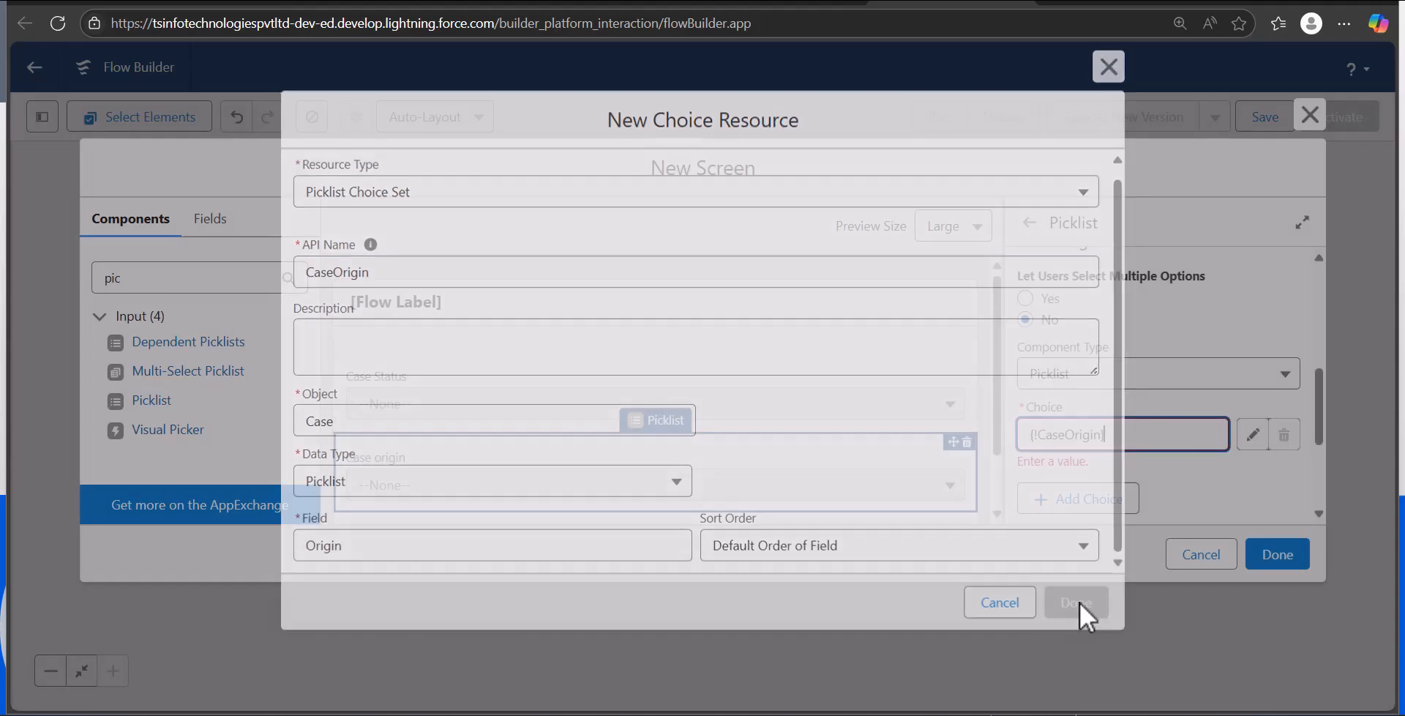
# Step: Add a Text component above the Case Status picklist and label it Case Subject
pyautogui.scroll(-2, 643, 393)
pyautogui.click(1150, 480)
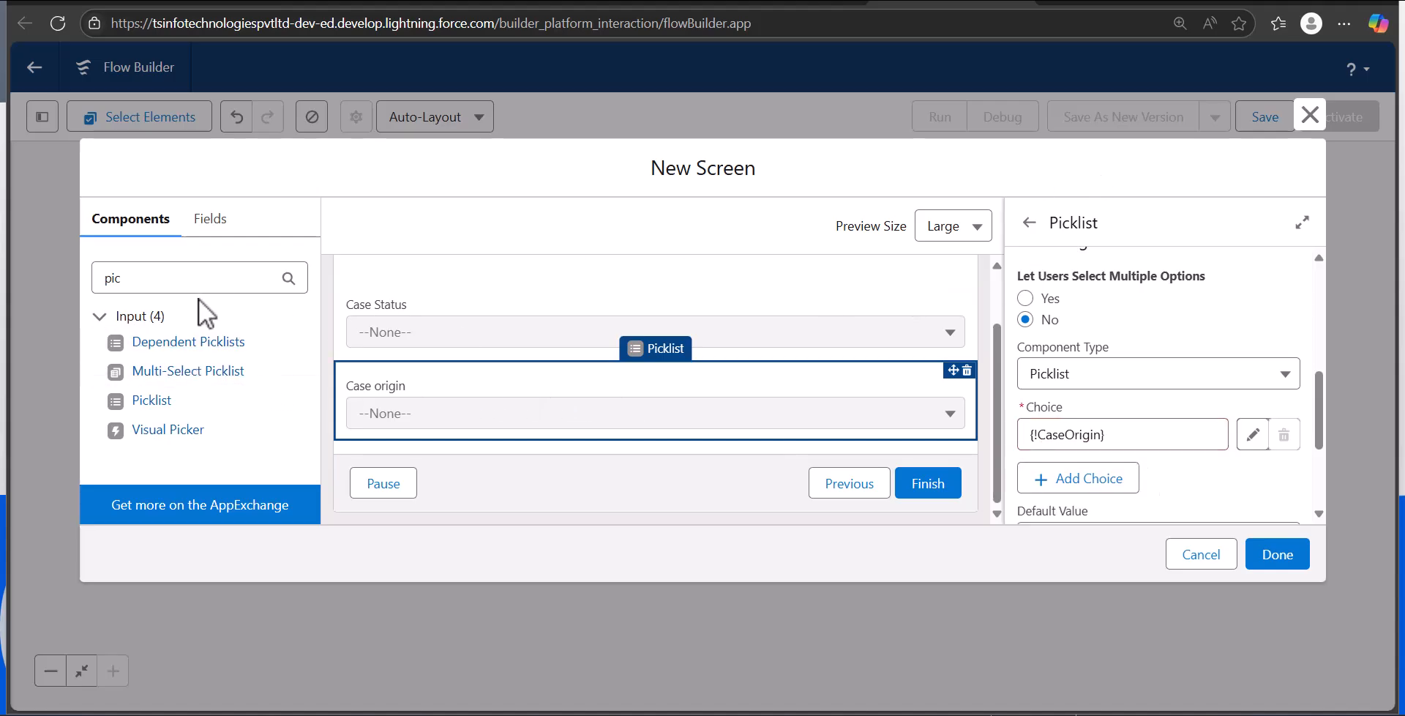
pyautogui.moveTo(139, 282); pyautogui.dragTo(35, 286)
pyautogui.write('text')
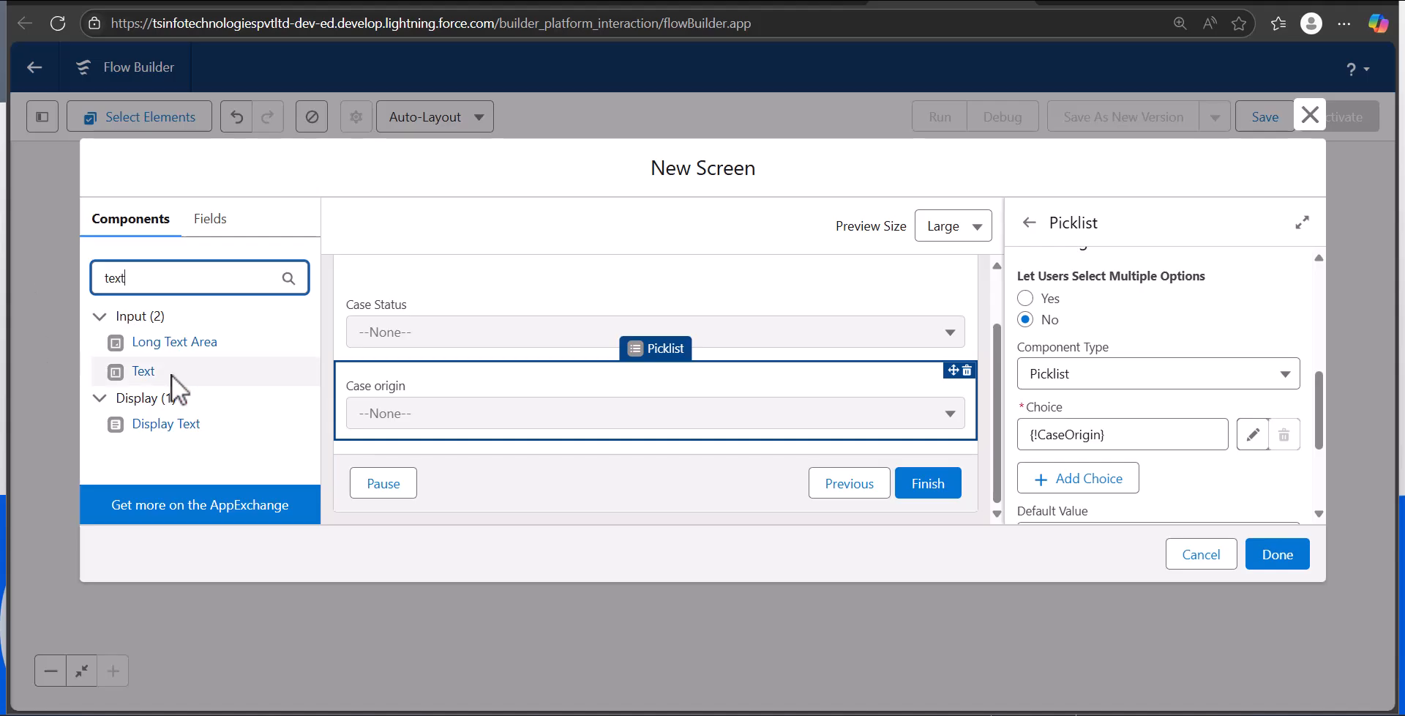
pyautogui.moveTo(172, 374); pyautogui.dragTo(752, 324)
pyautogui.click(1074, 333)
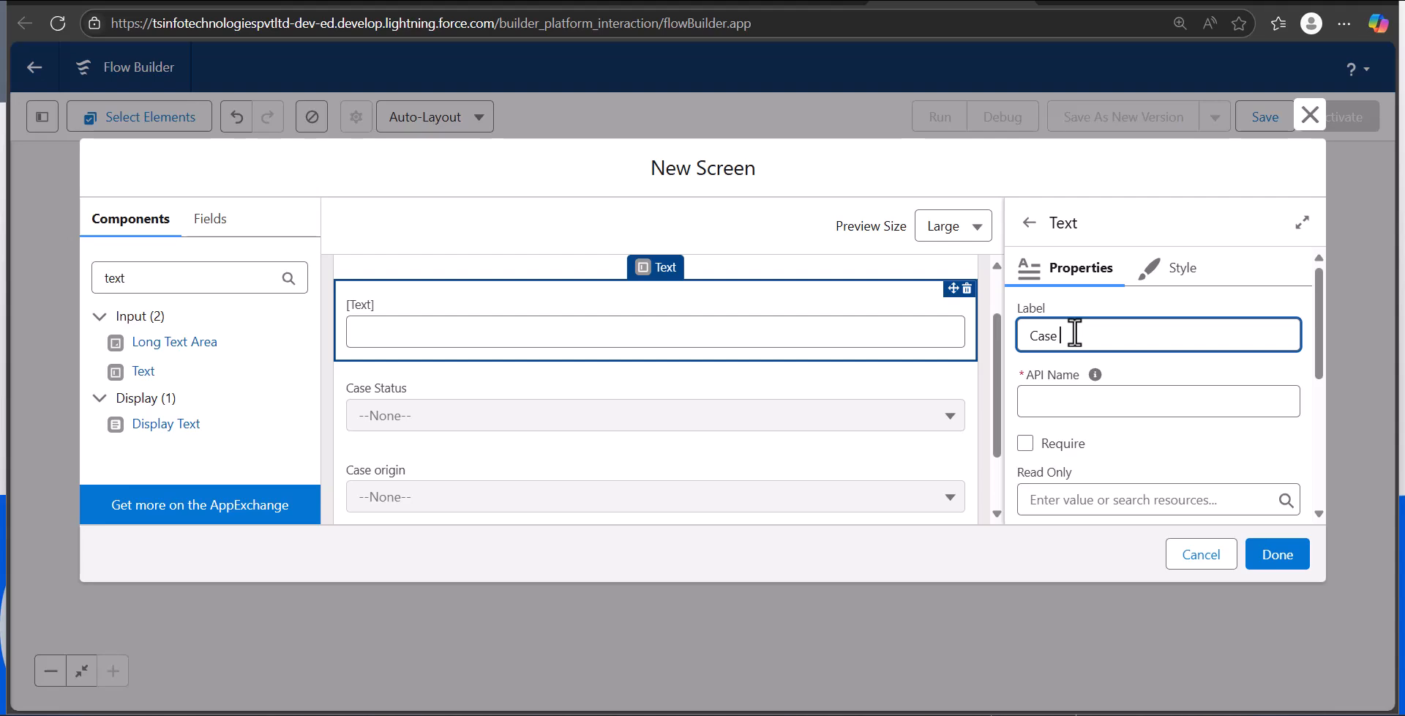
pyautogui.write('Case Subject')
pyautogui.click(1157, 397)
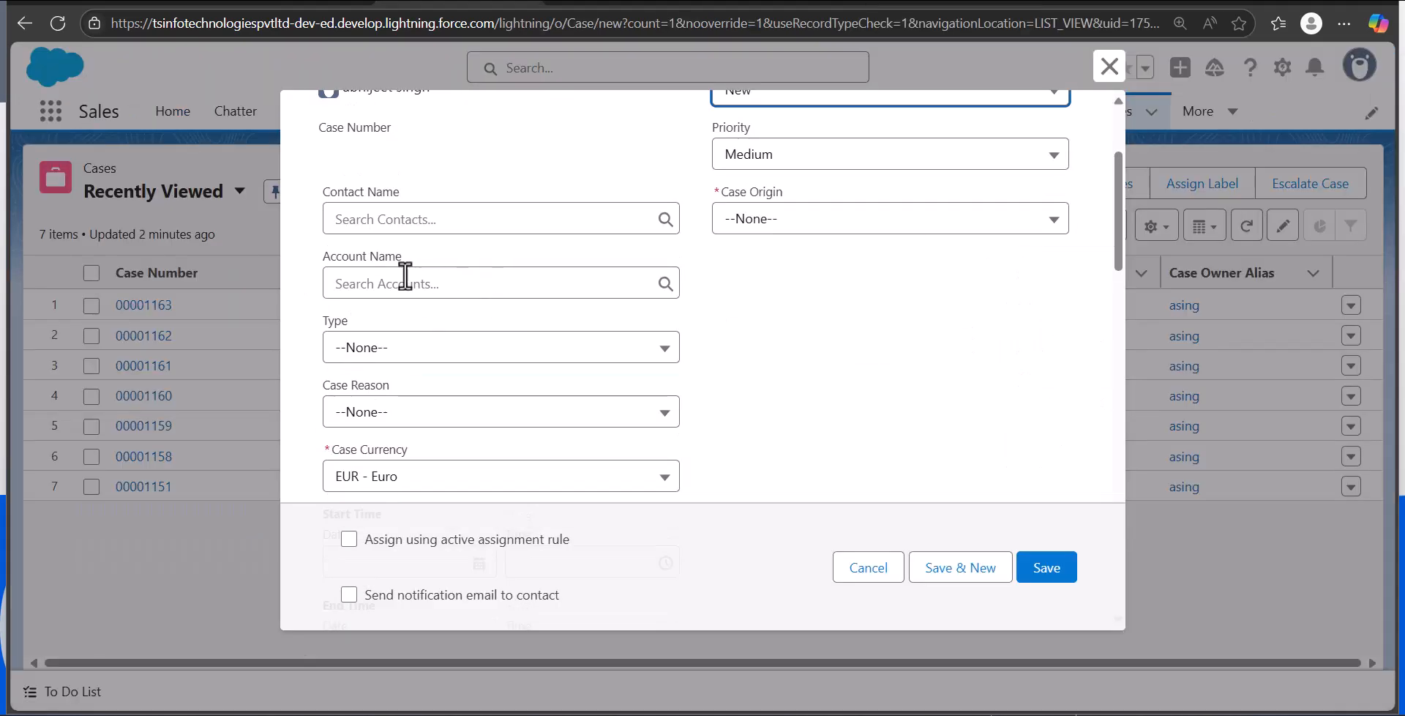
# Step: Add a Picklist component between Case Subject and Case Status on the screen and label it Case currency
pyautogui.scroll(-3, 441, 329)
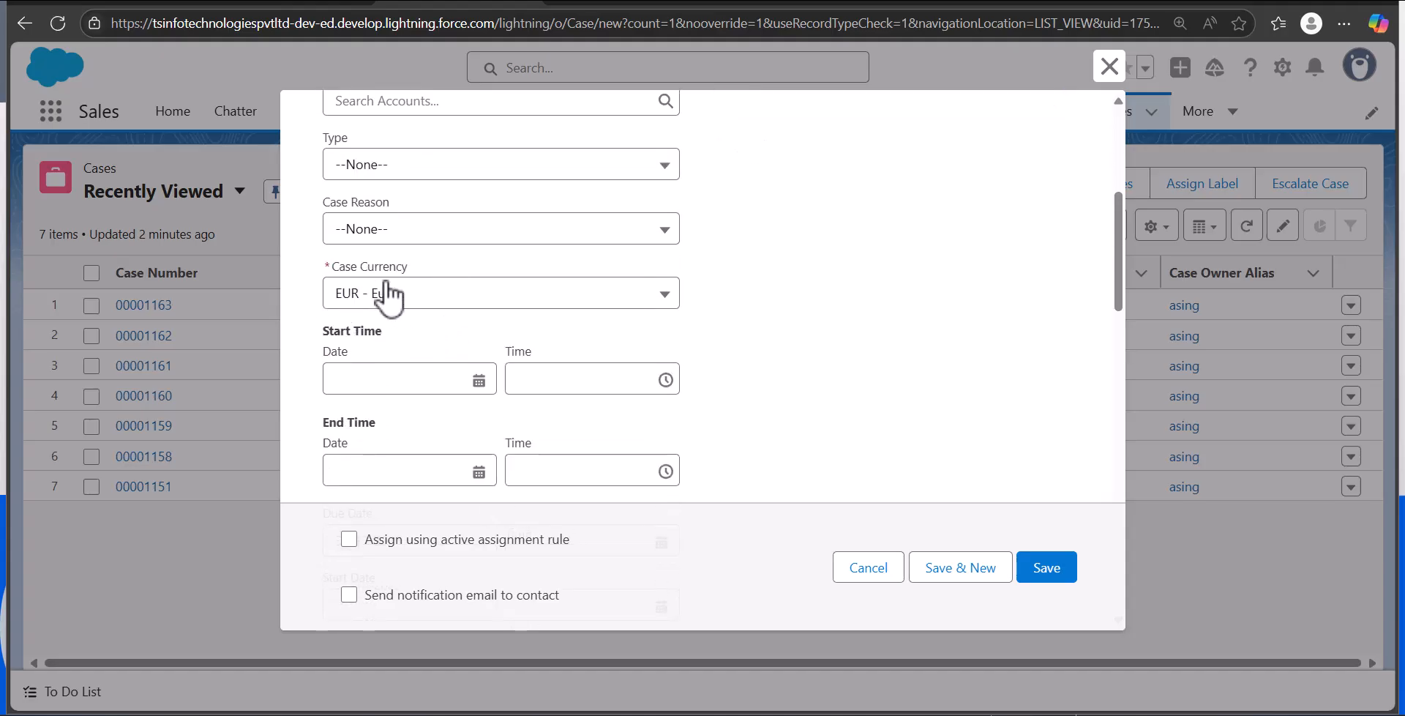
pyautogui.scroll(-10, 388, 292)
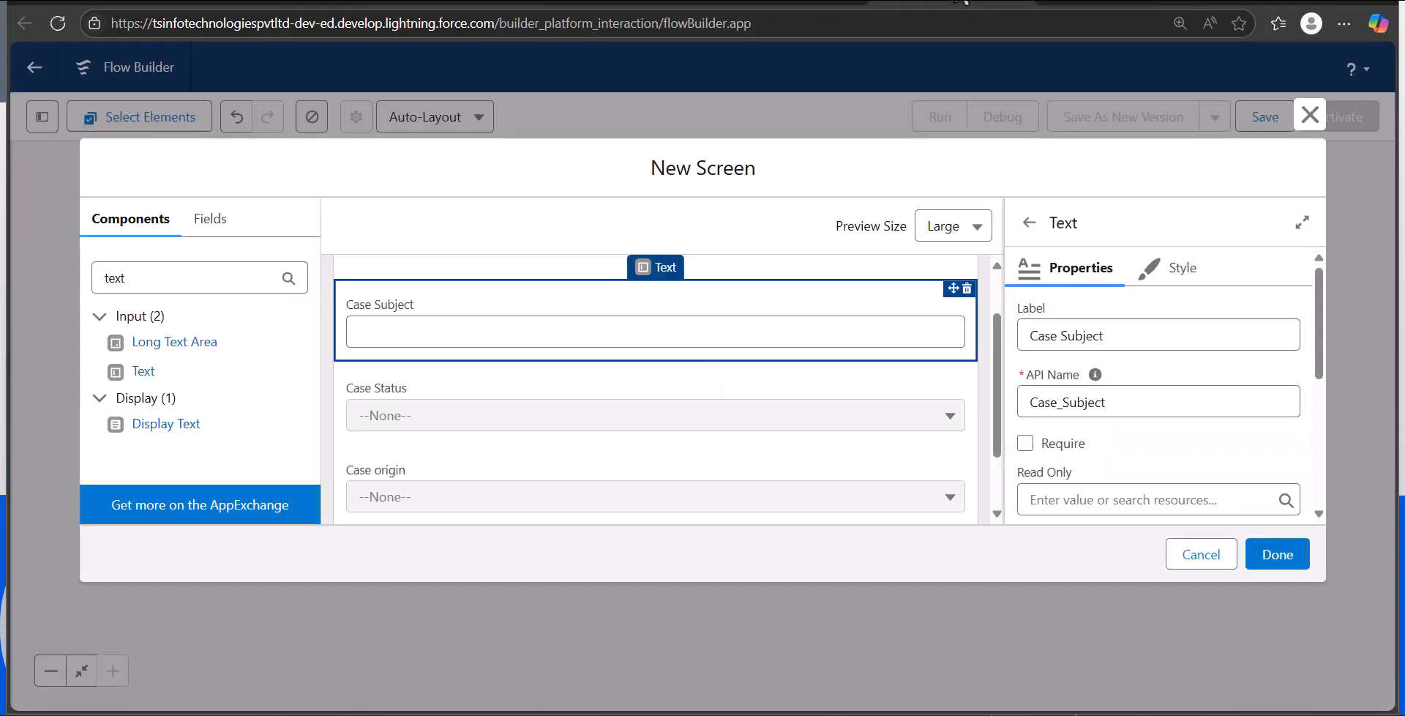
pyautogui.moveTo(147, 283); pyautogui.dragTo(84, 281)
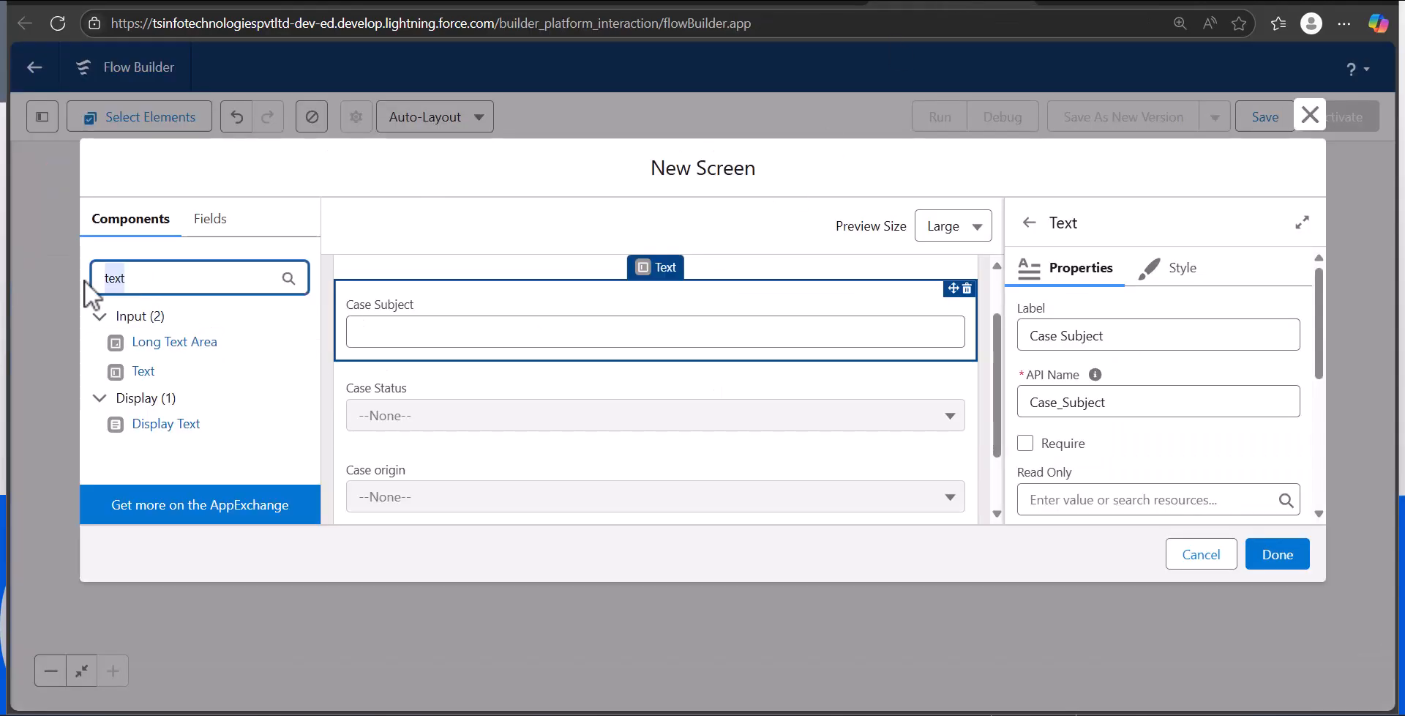
pyautogui.write('pick')
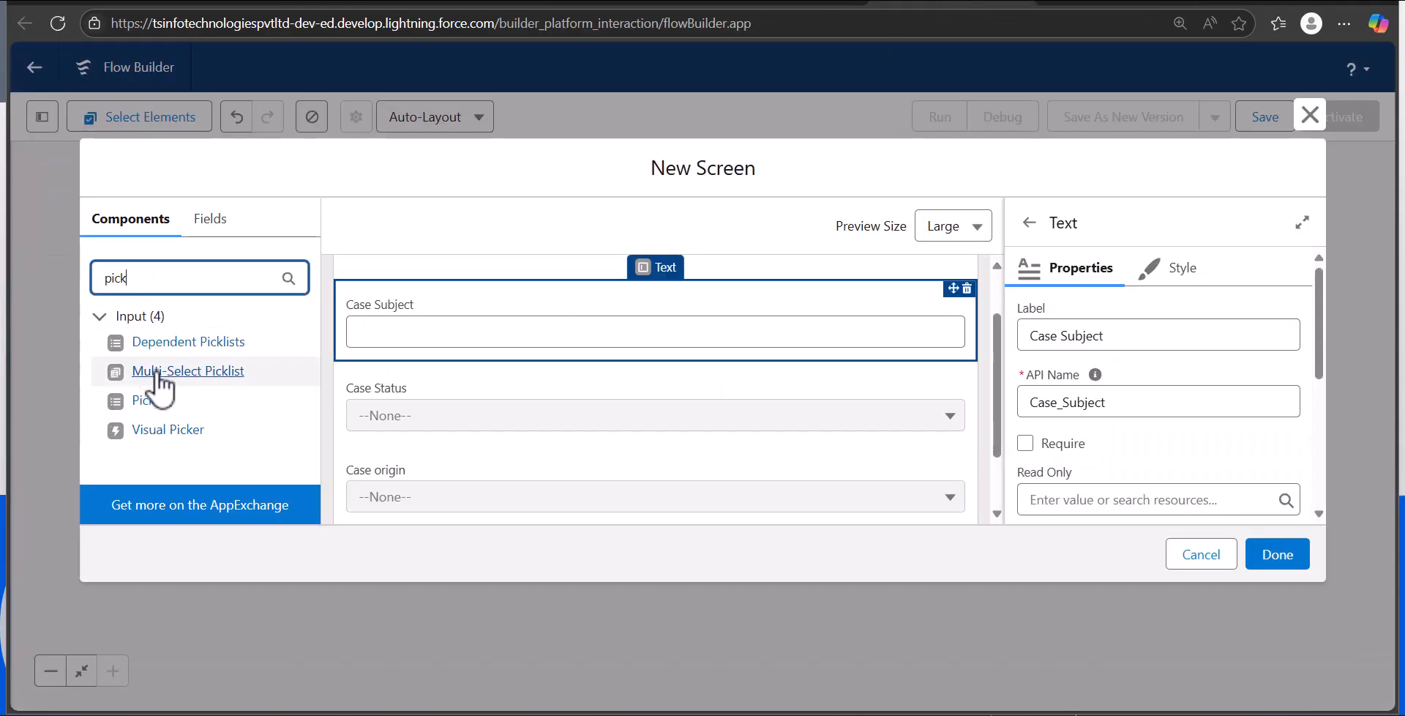
pyautogui.moveTo(295, 400); pyautogui.dragTo(492, 374)
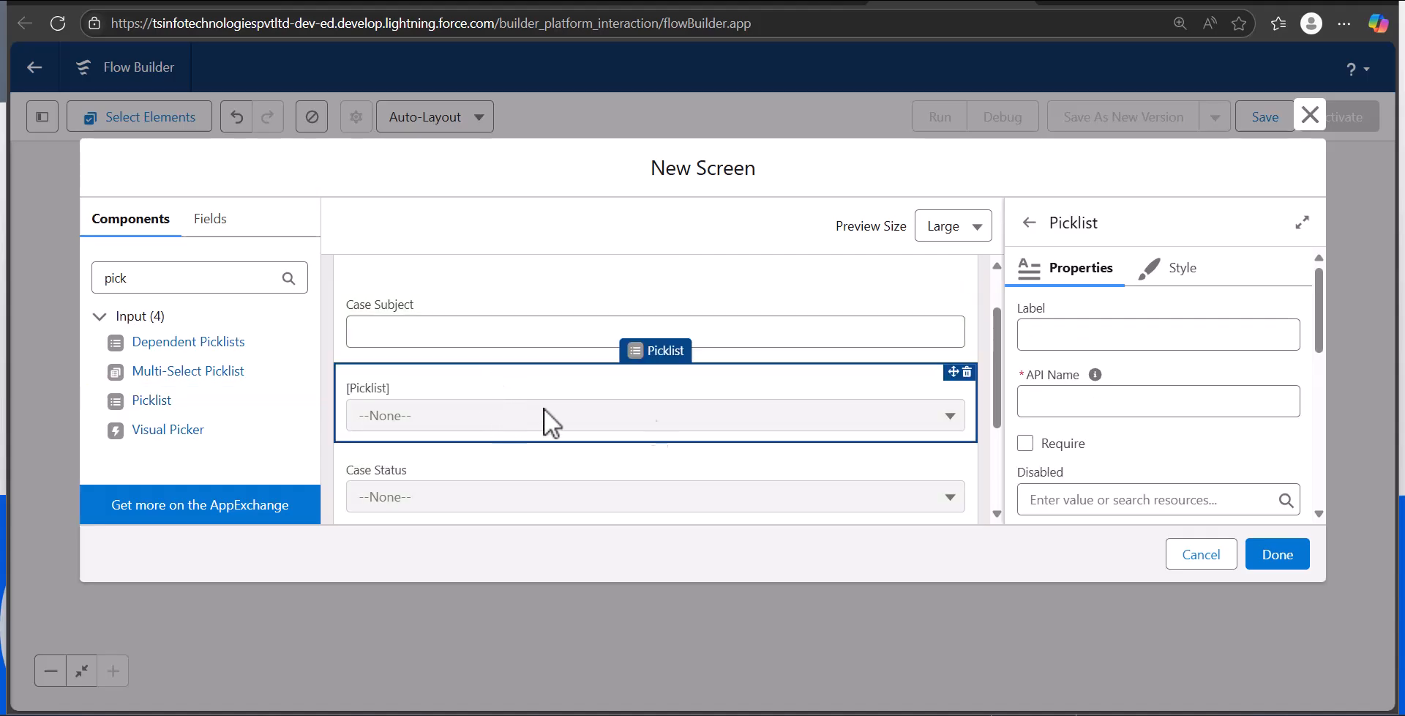
pyautogui.click(1061, 334)
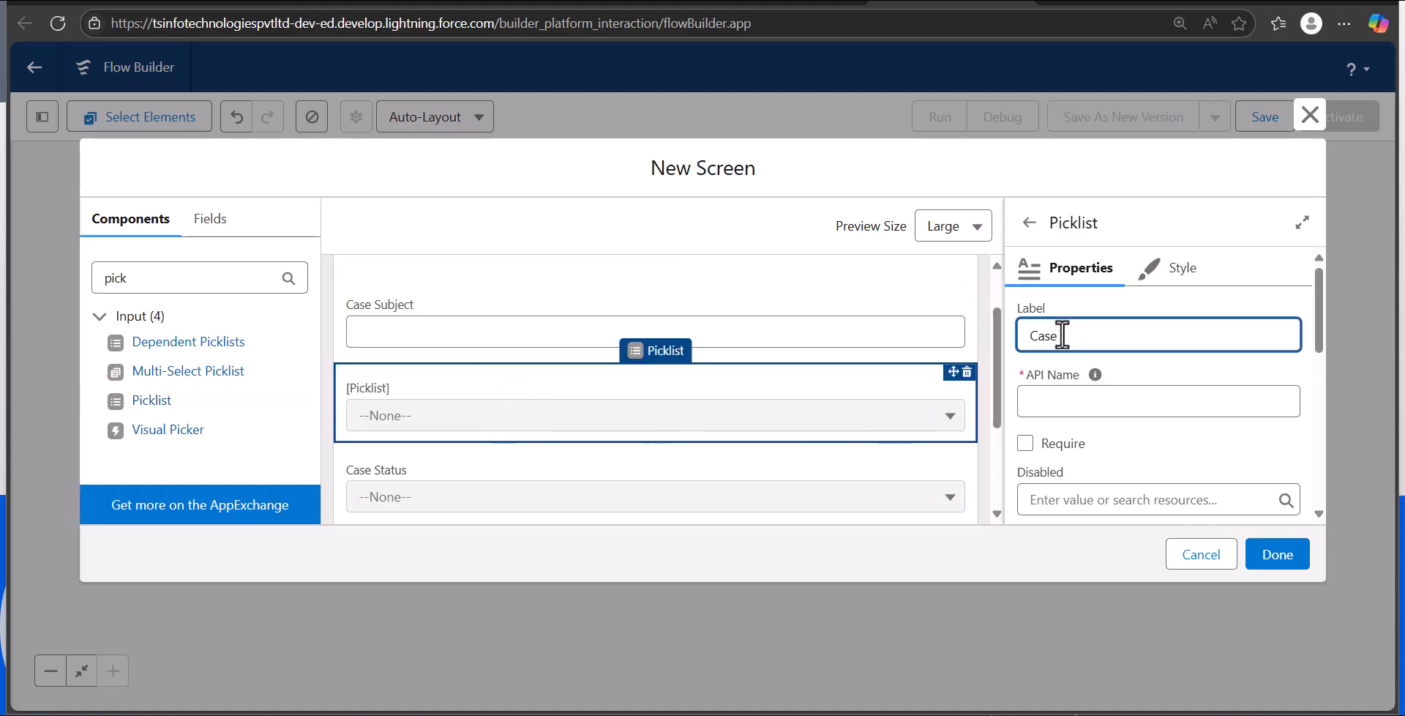
pyautogui.write('Case currency')
pyautogui.click(1176, 400)
# Step: Start a new Picklist Choice Set resource for the Case currency picklist, with API name CaseCurrency
pyautogui.scroll(-5, 1270, 406)
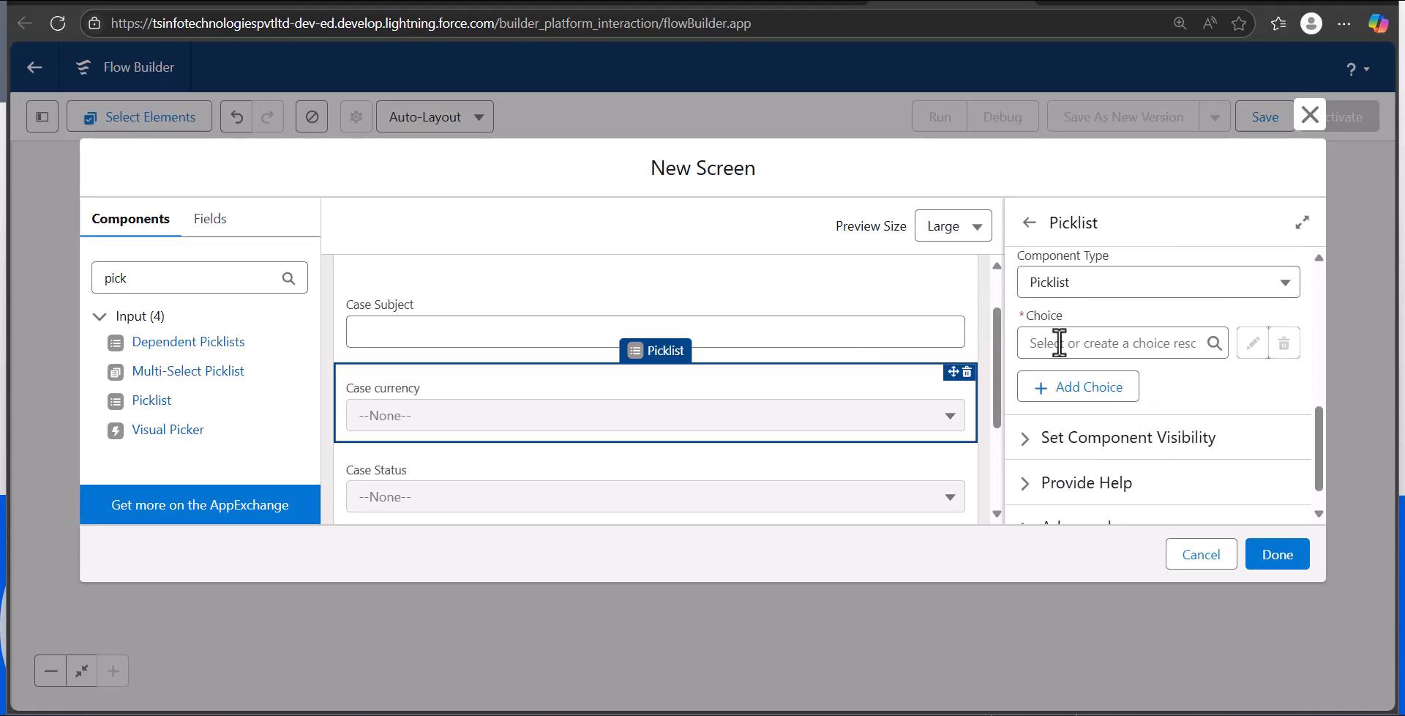
pyautogui.click(1033, 342)
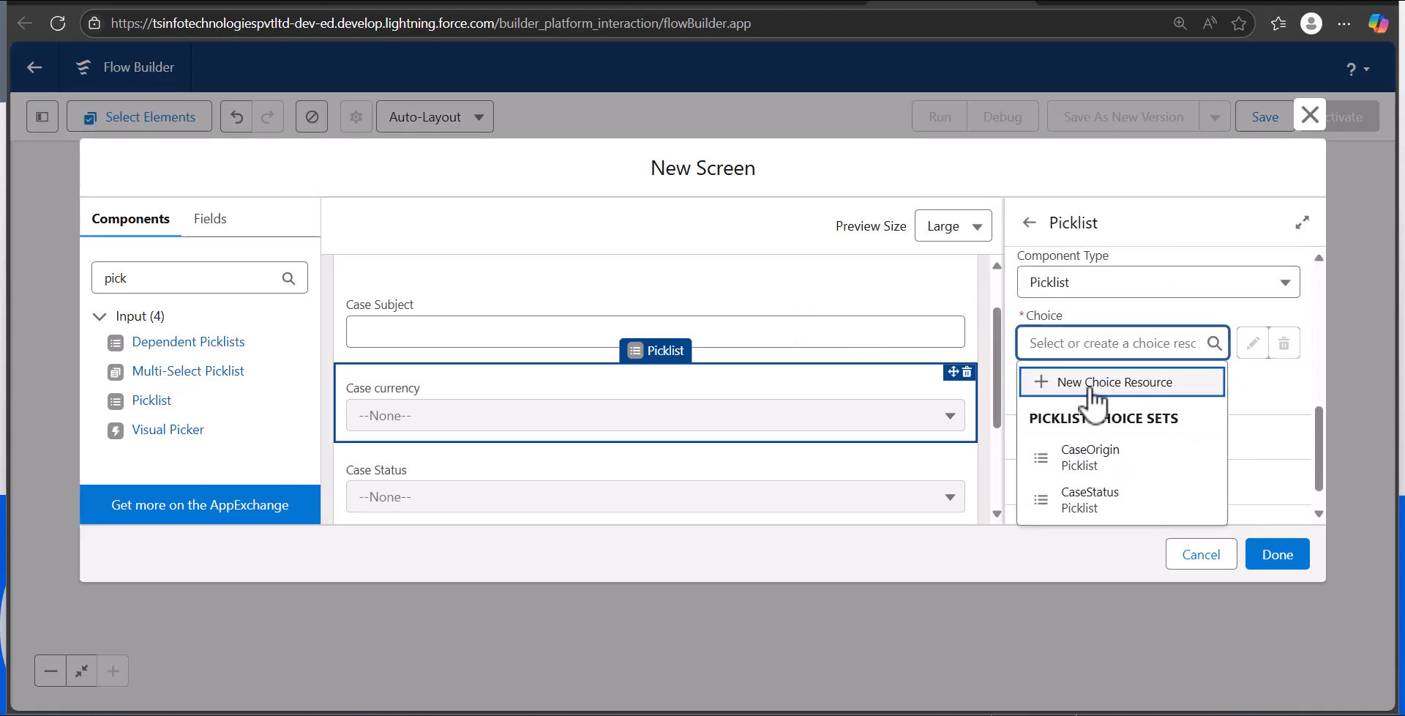
pyautogui.click(1089, 386)
pyautogui.click(430, 296)
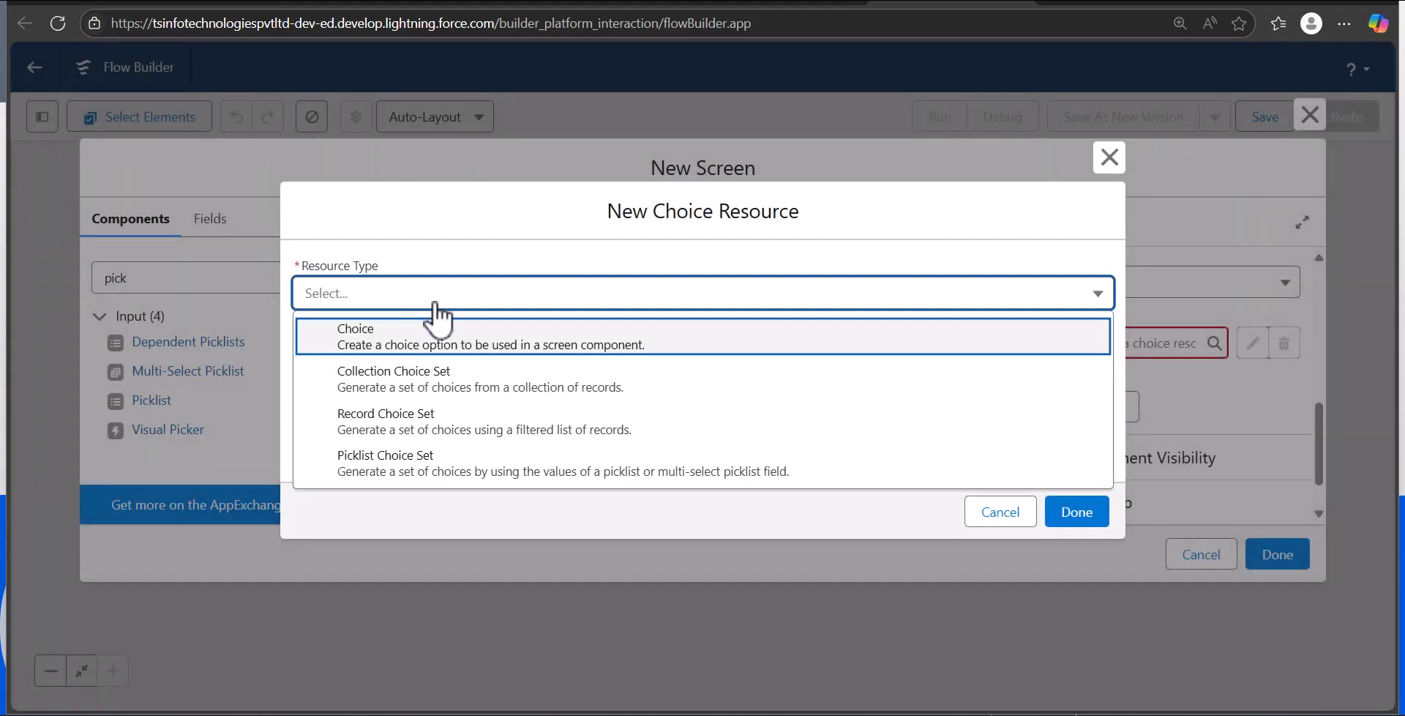
pyautogui.click(402, 468)
pyautogui.click(386, 335)
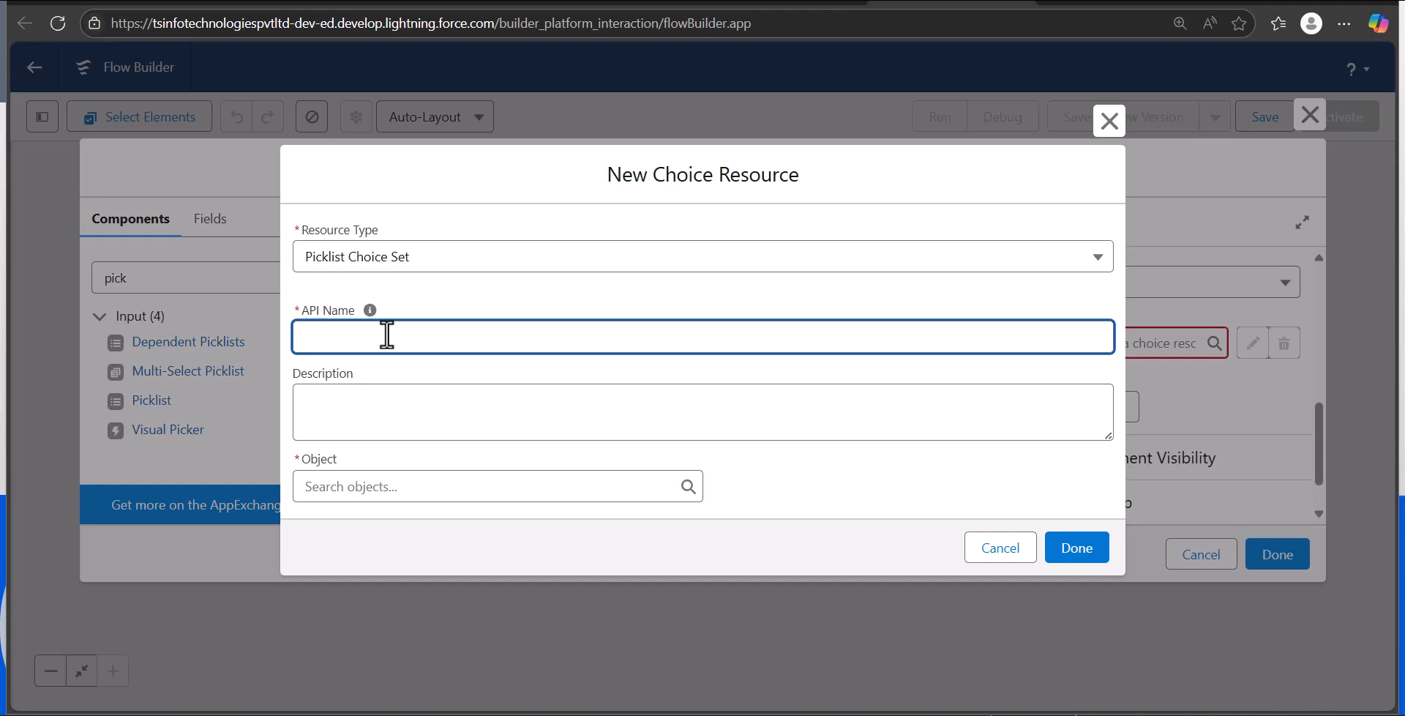
pyautogui.write('CaseCurrency')
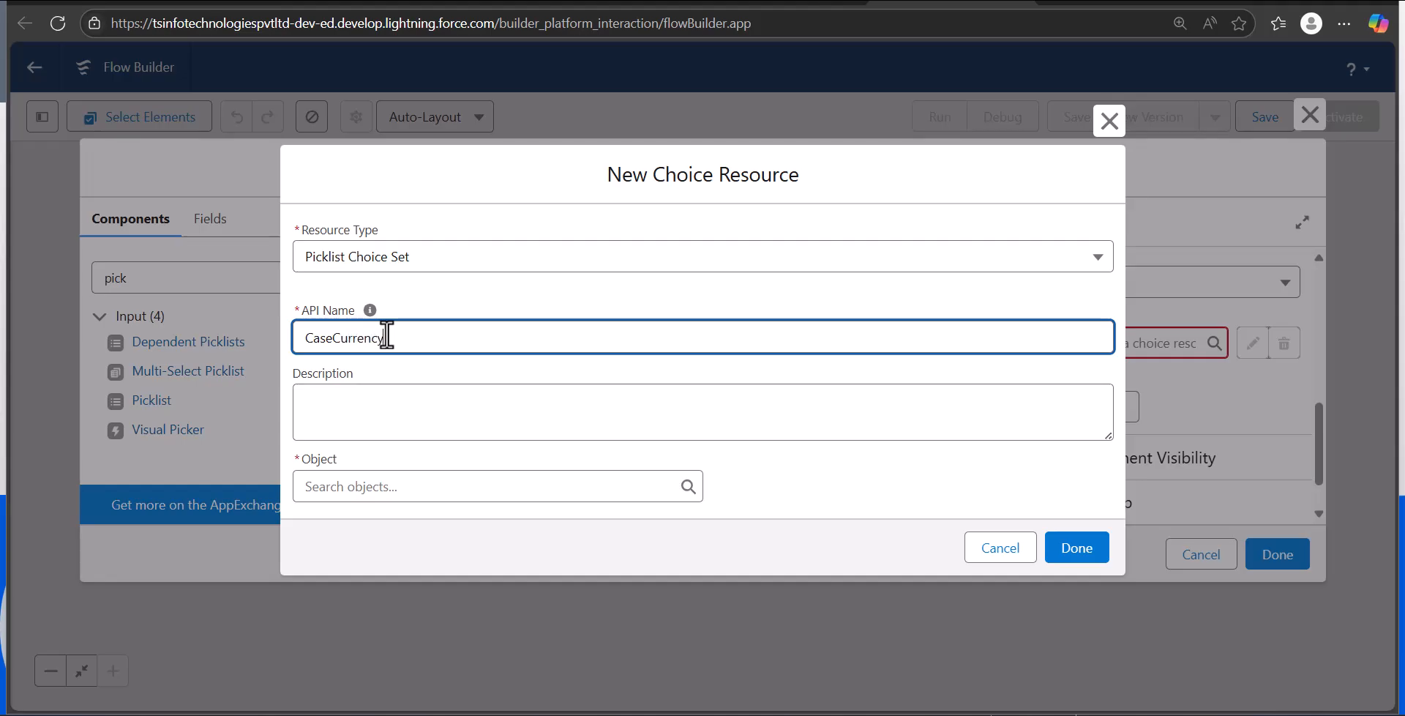
# Step: Set the choice set's object to Case, data type to Picklist and field to CurrencyIsoCode, and save it
pyautogui.click(428, 487)
pyautogui.write('xc')
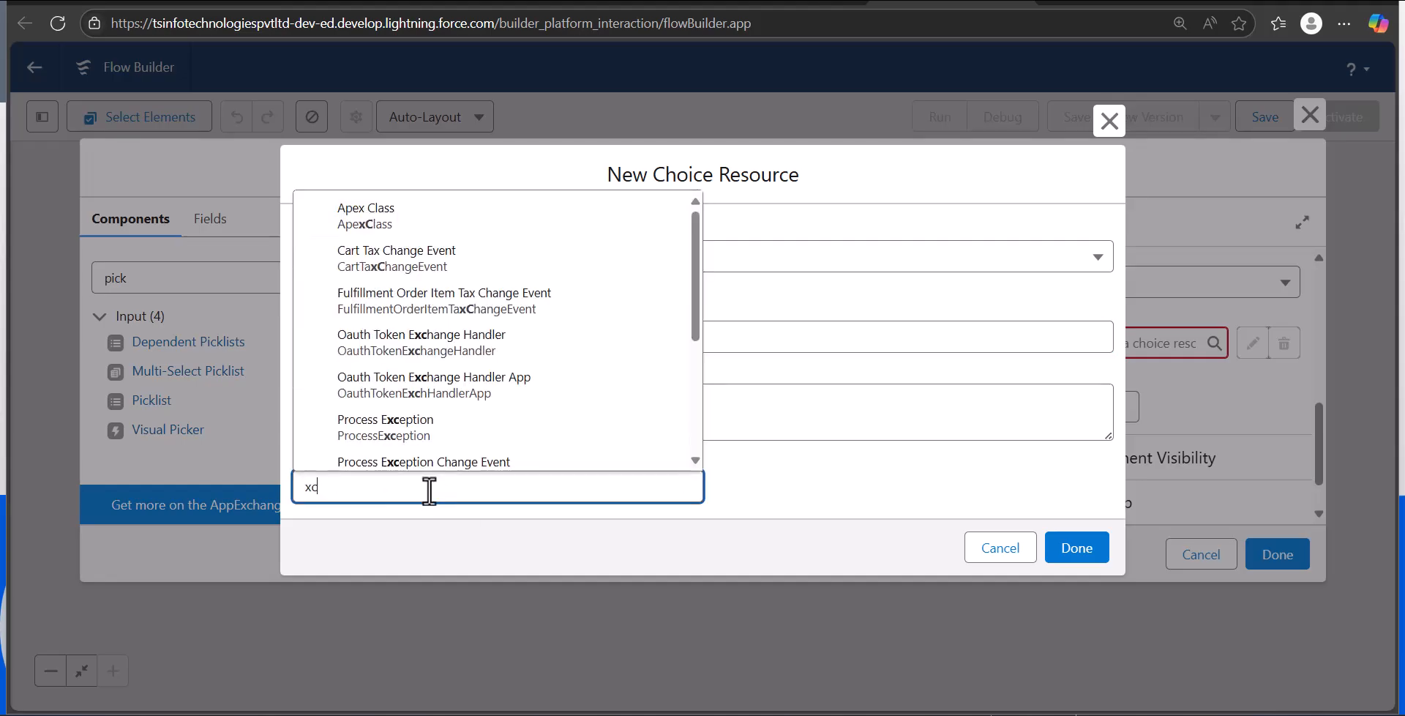
pyautogui.press('BackSpace')
pyautogui.press('BackSpace')
pyautogui.write('case')
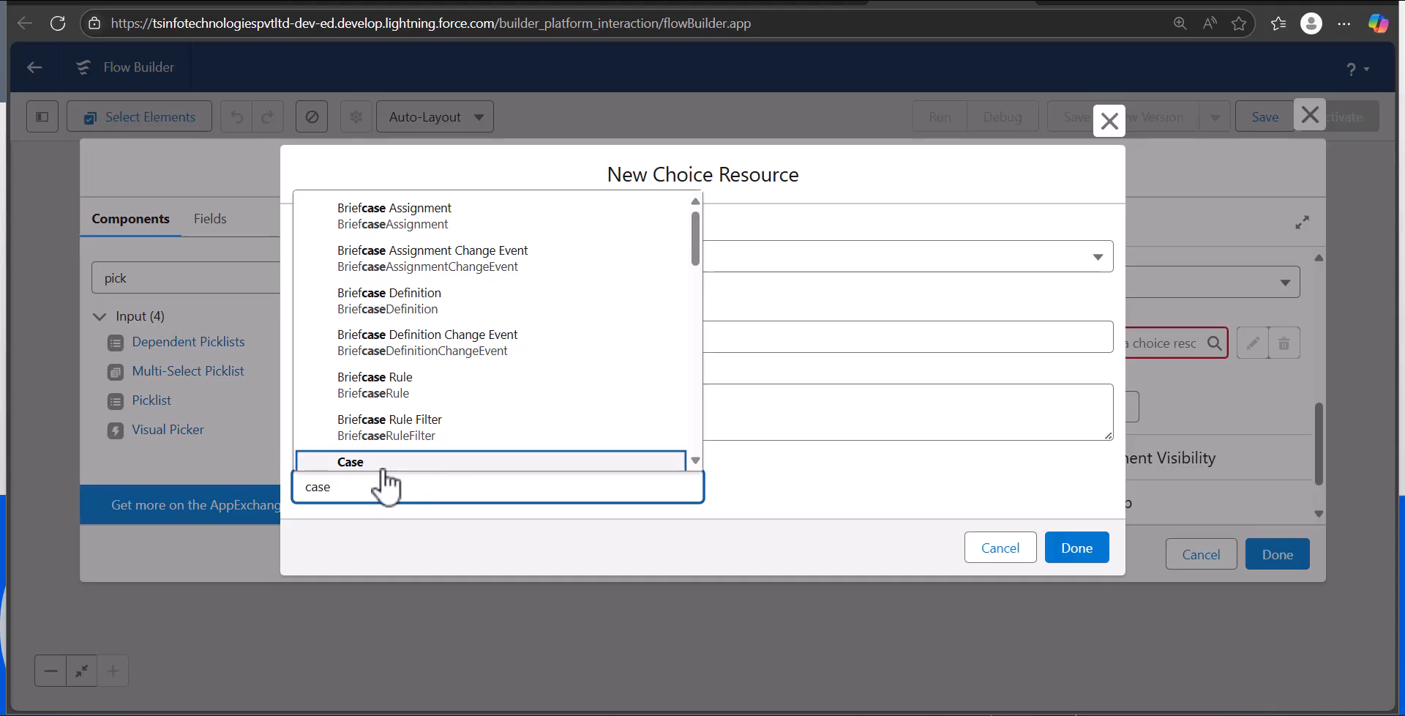
pyautogui.click(383, 462)
pyautogui.click(467, 480)
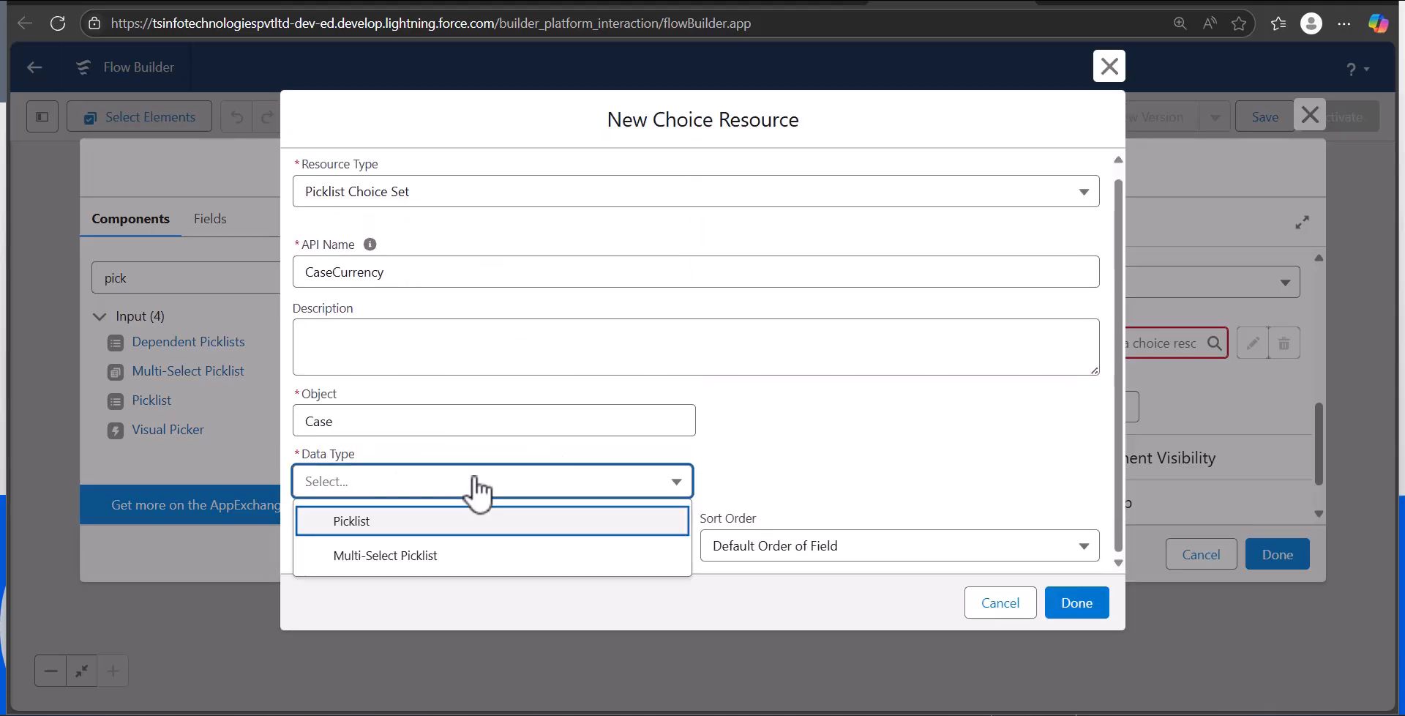
pyautogui.click(430, 522)
pyautogui.click(454, 543)
pyautogui.write('curr')
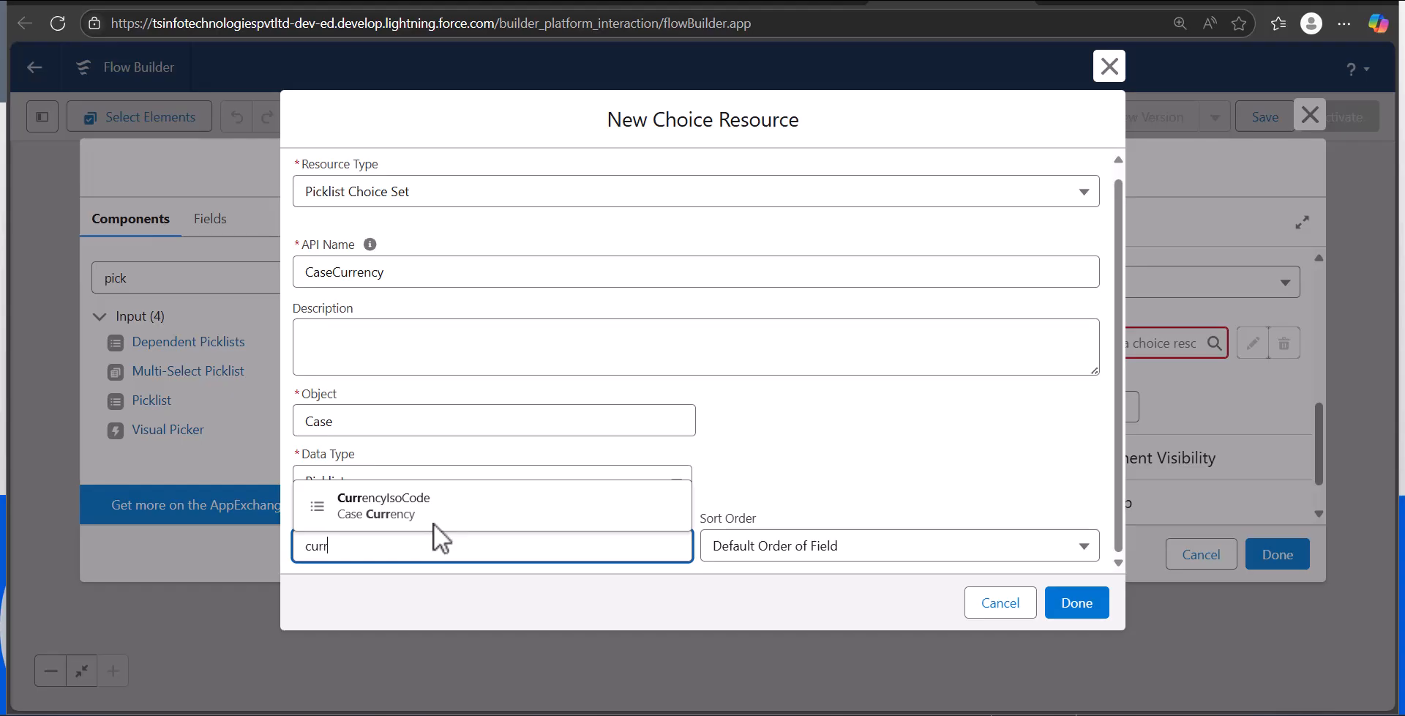
pyautogui.click(433, 518)
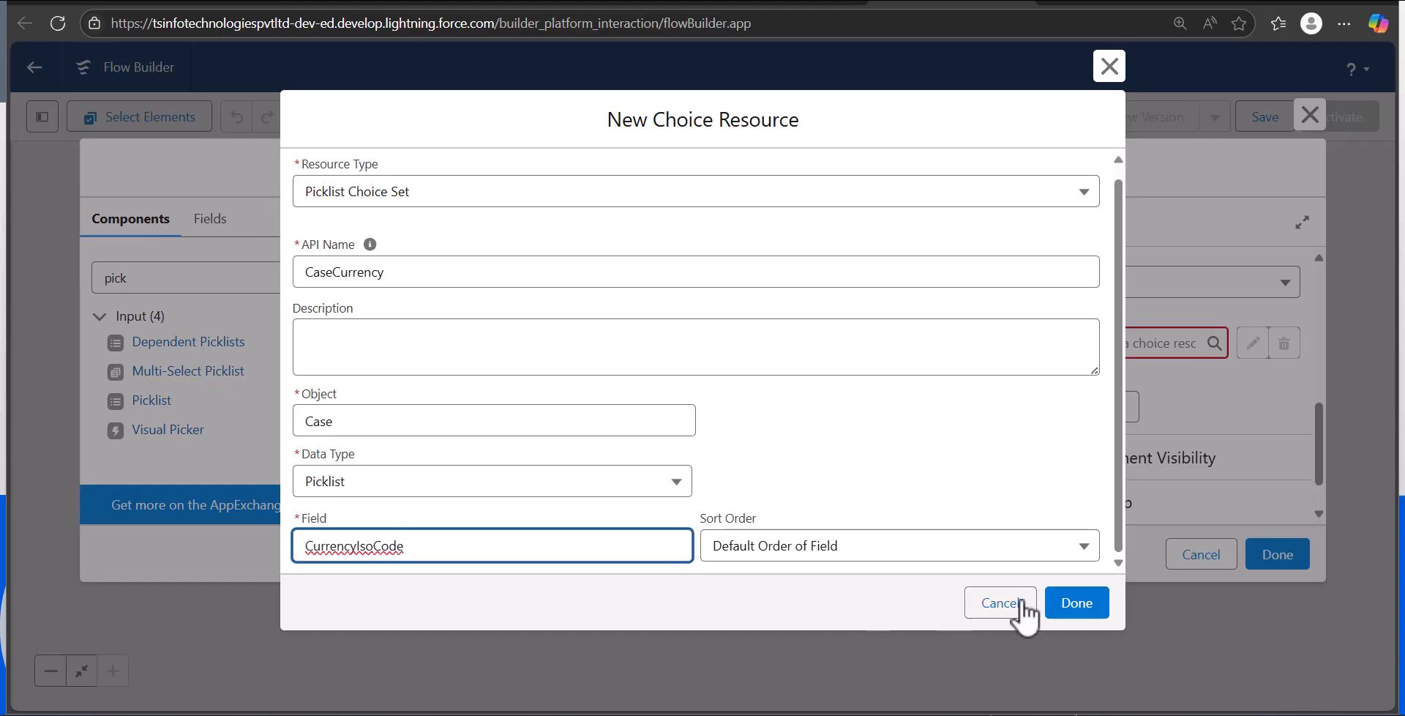
pyautogui.click(1081, 610)
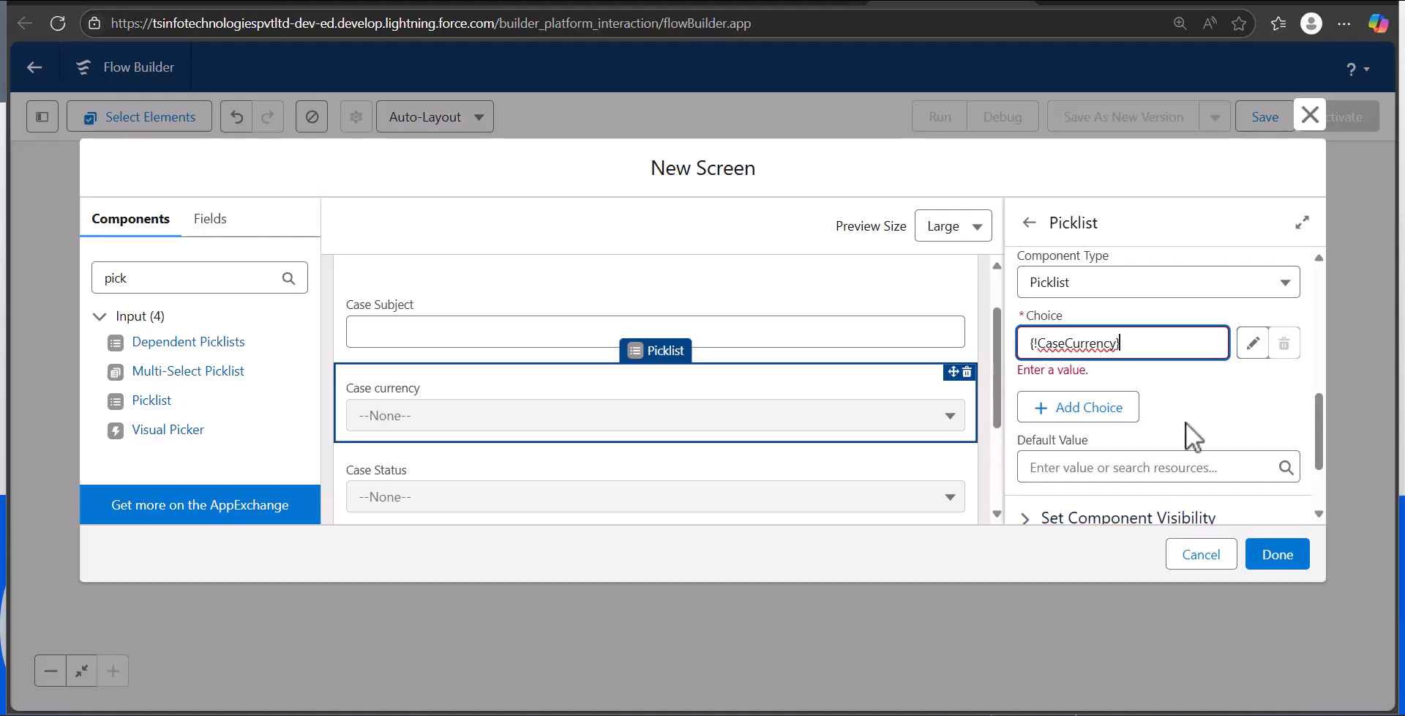
# Step: Look over the screen's case components and finish the Case Details screen
pyautogui.scroll(2, 625, 362)
pyautogui.scroll(-1, 626, 362)
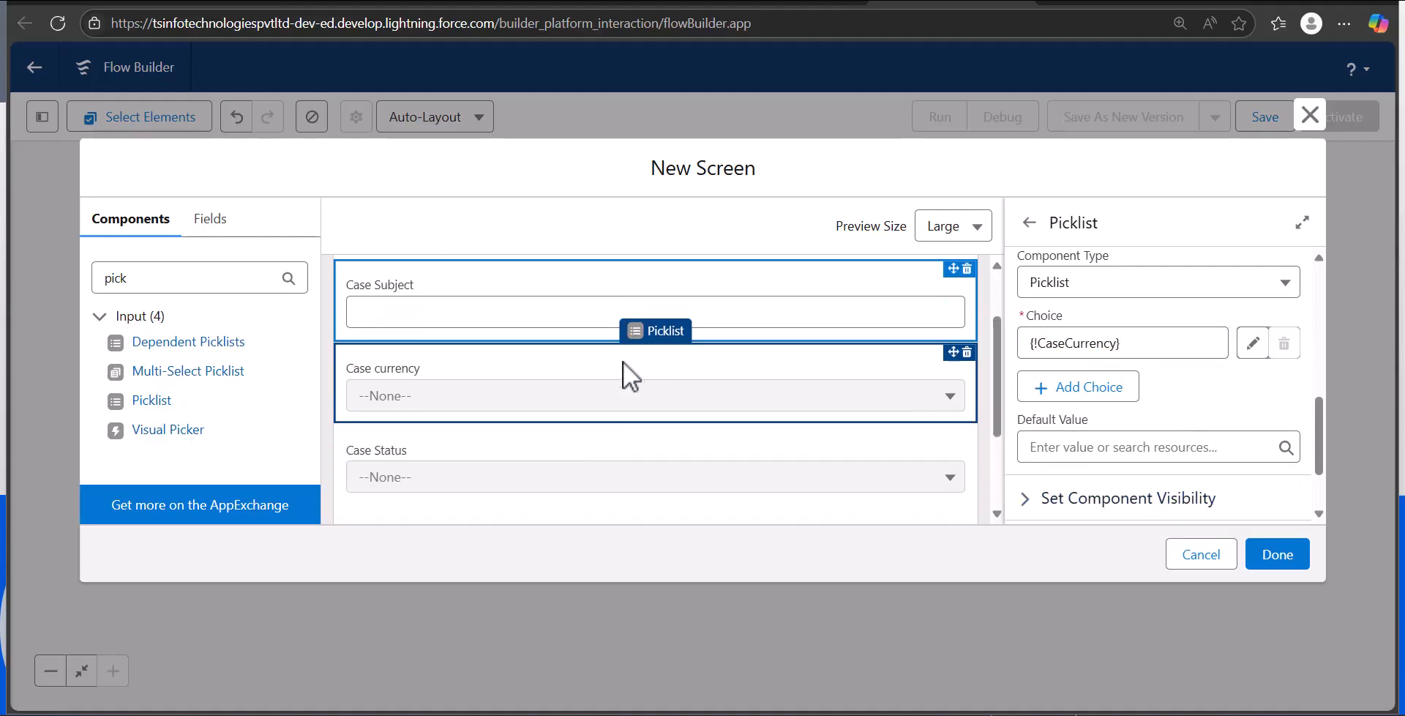
pyautogui.scroll(-1, 477, 327)
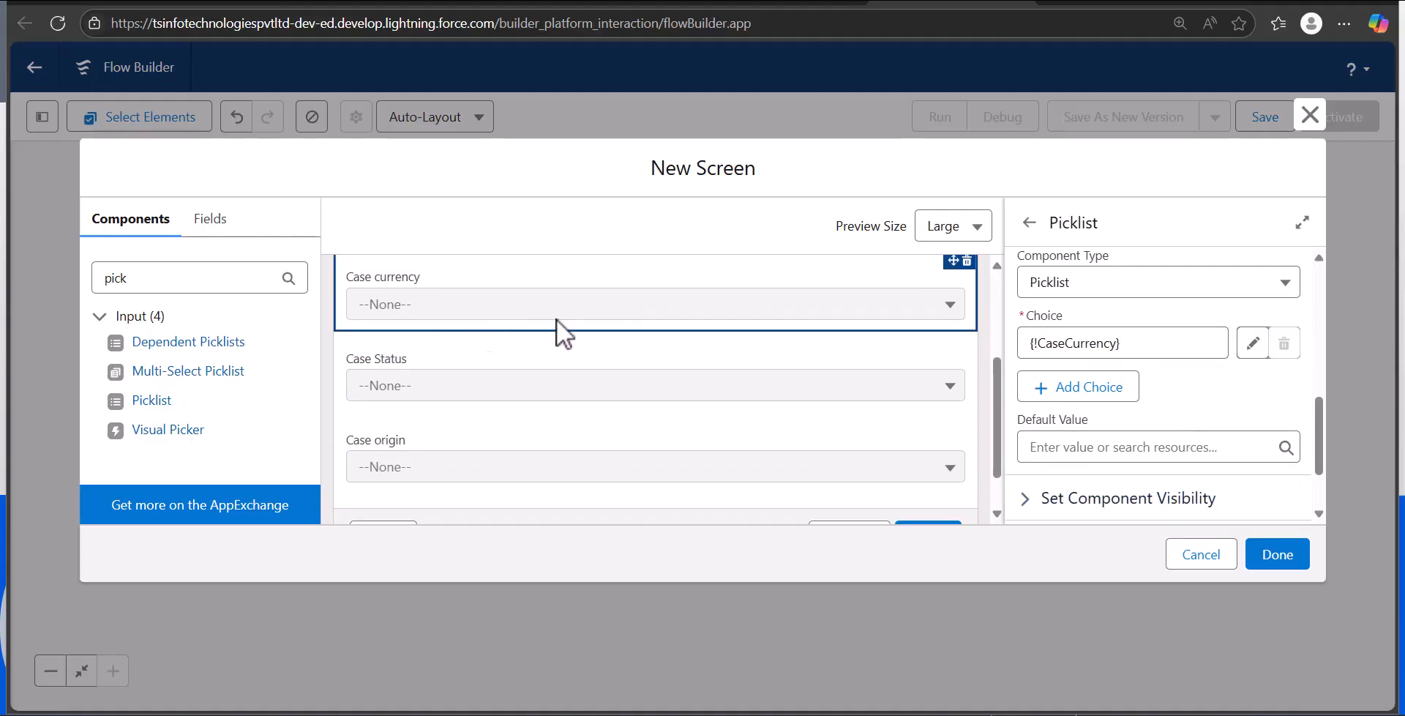
pyautogui.scroll(-1, 437, 396)
pyautogui.moveTo(468, 397); pyautogui.dragTo(543, 400)
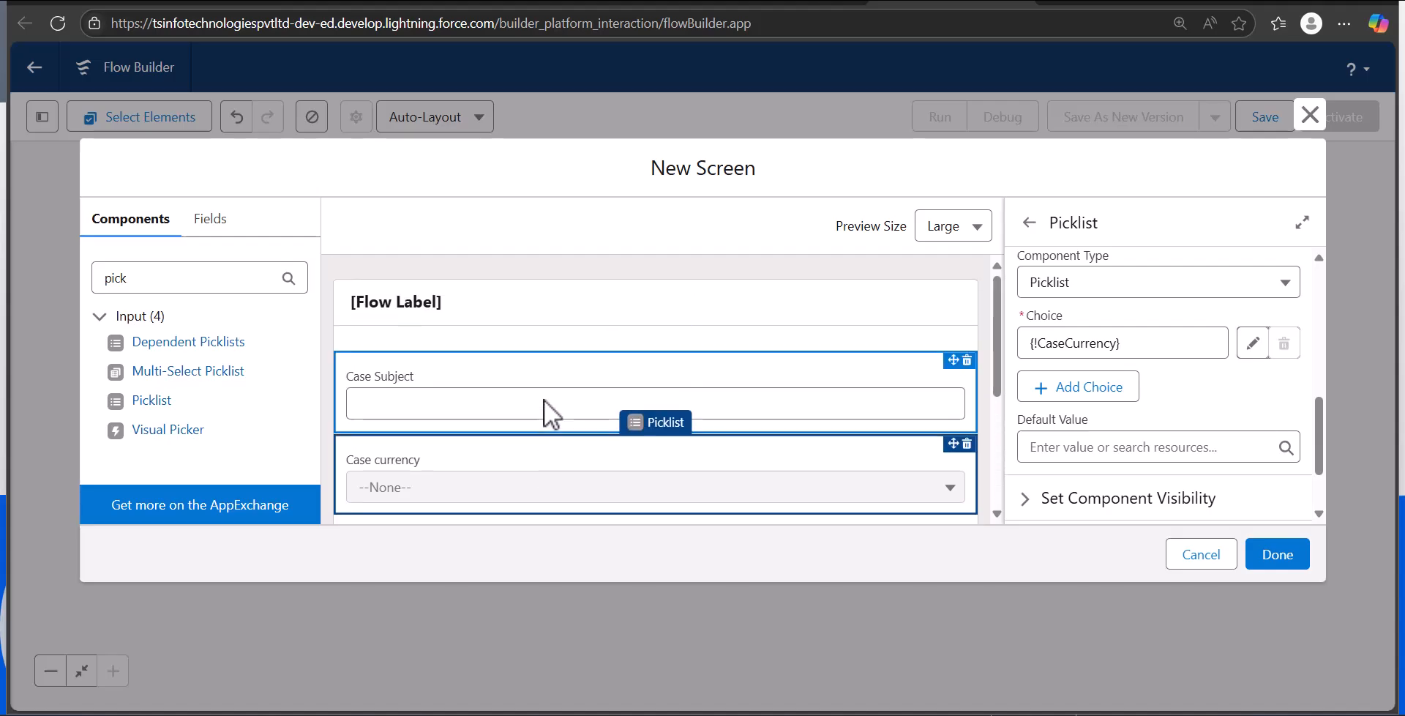
pyautogui.moveTo(647, 401); pyautogui.dragTo(647, 401)
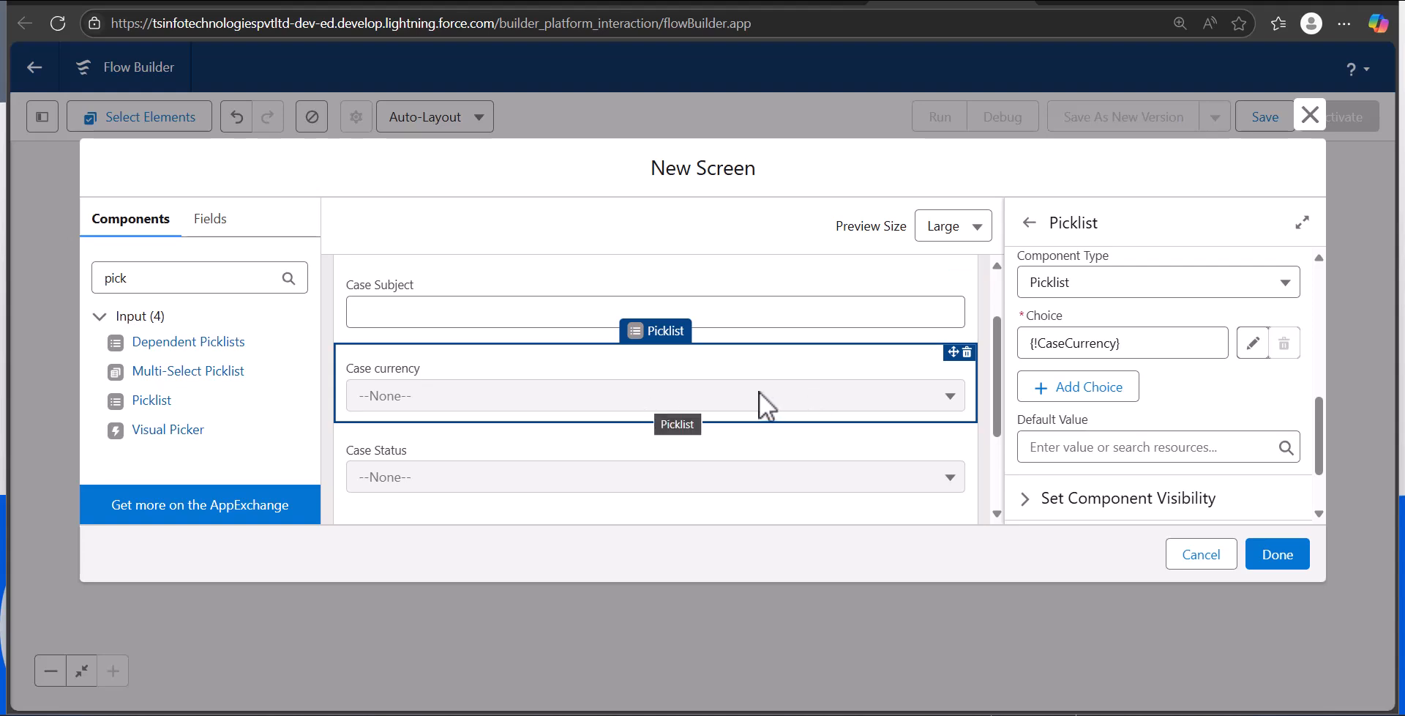
pyautogui.click(1277, 560)
# Step: Add a Create Records element after the Case Details screen and label it Create Case Records
pyautogui.moveTo(1023, 389); pyautogui.dragTo(922, 432)
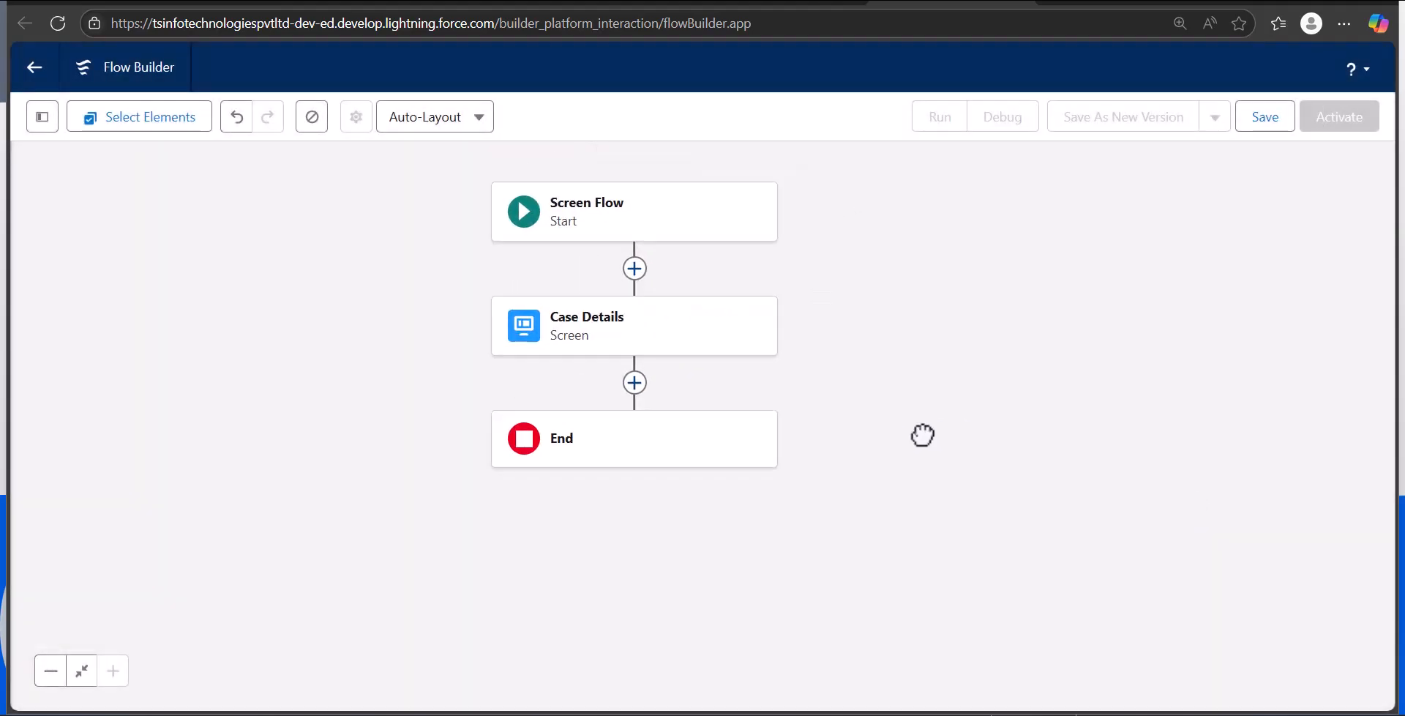
pyautogui.click(634, 383)
pyautogui.moveTo(951, 476); pyautogui.dragTo(974, 331)
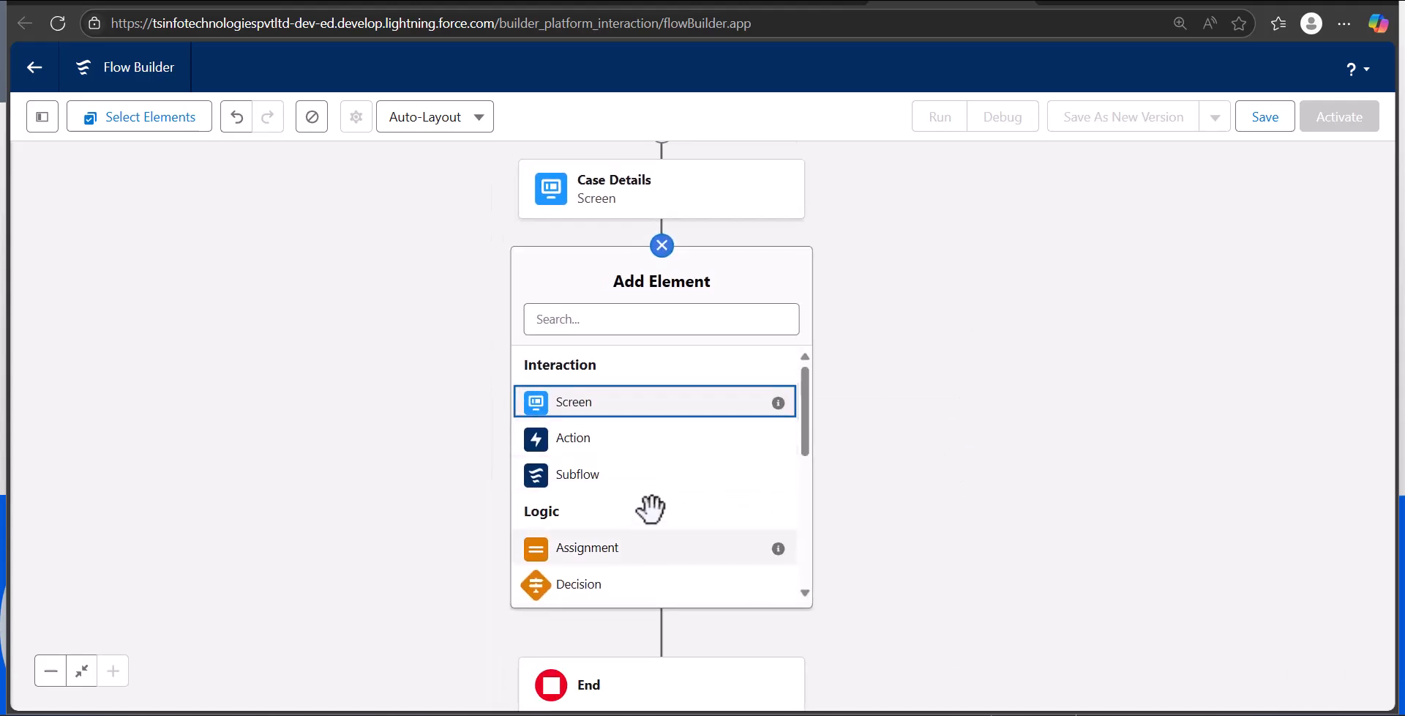
pyautogui.scroll(-4, 652, 464)
pyautogui.click(634, 539)
pyautogui.click(733, 242)
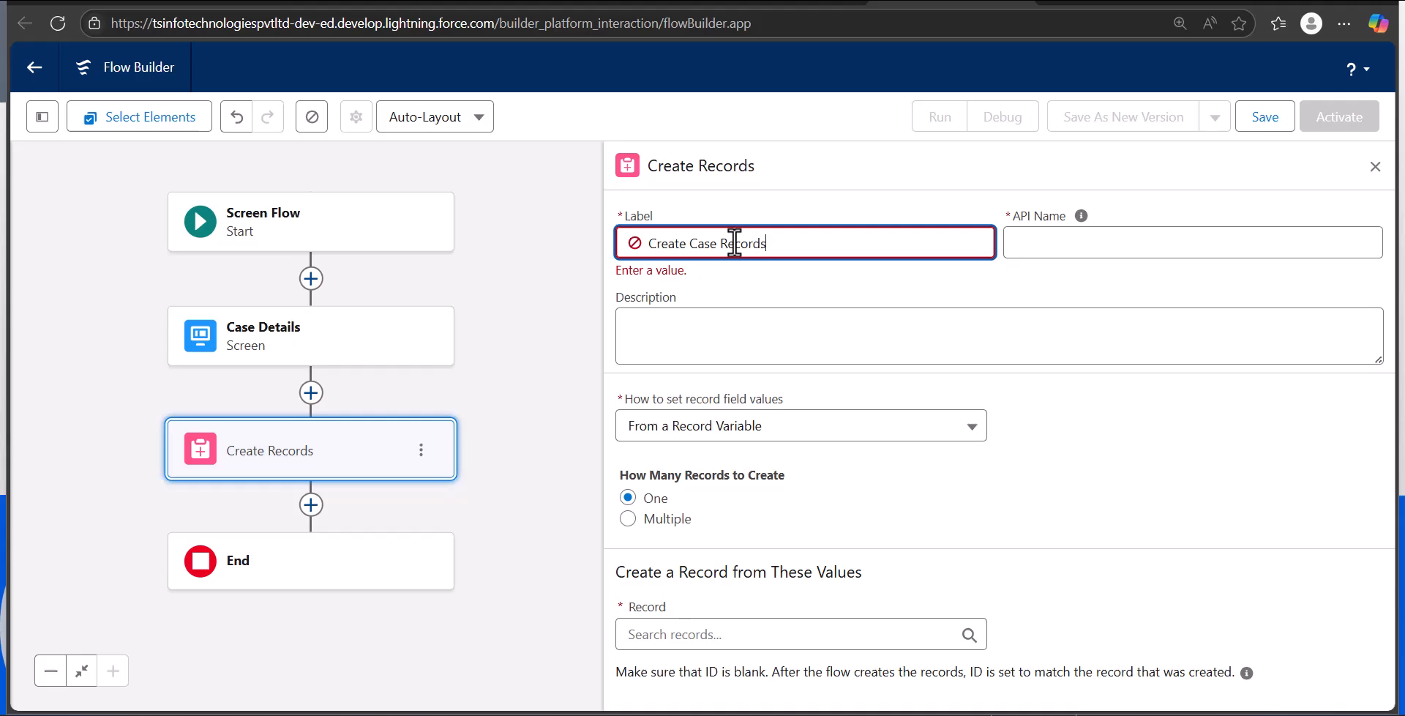
pyautogui.write('Create Case Records')
pyautogui.click(1244, 236)
pyautogui.click(1225, 391)
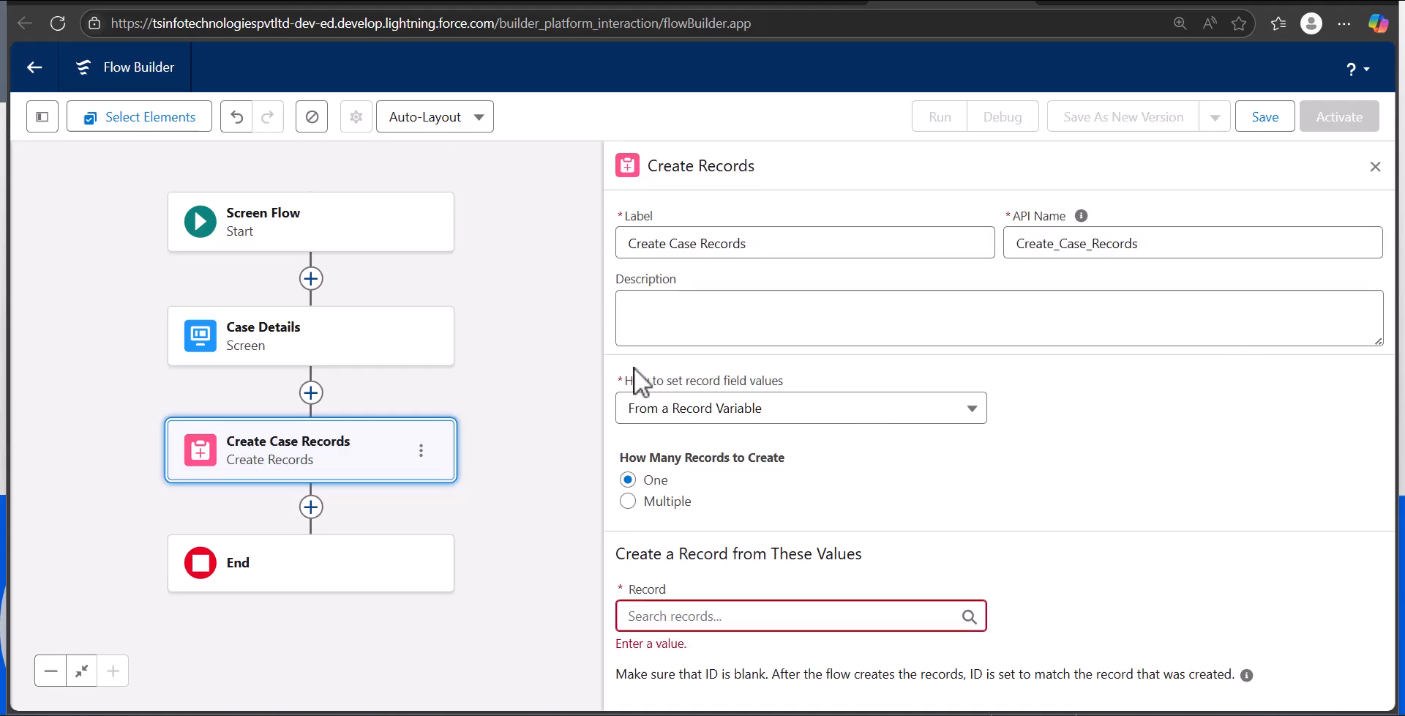
# Step: Have the Create Records element set its field values manually and create a record of the Case object
pyautogui.click(848, 411)
pyautogui.click(805, 448)
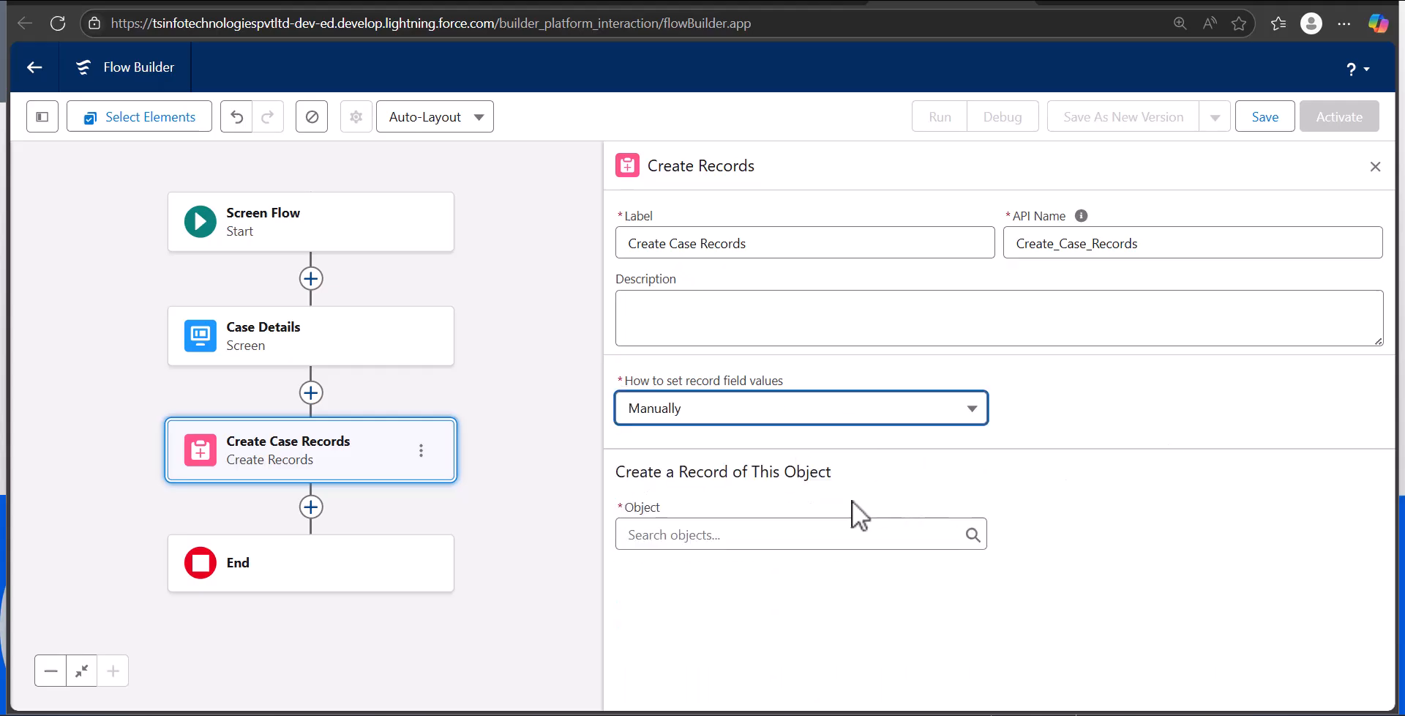
pyautogui.click(849, 524)
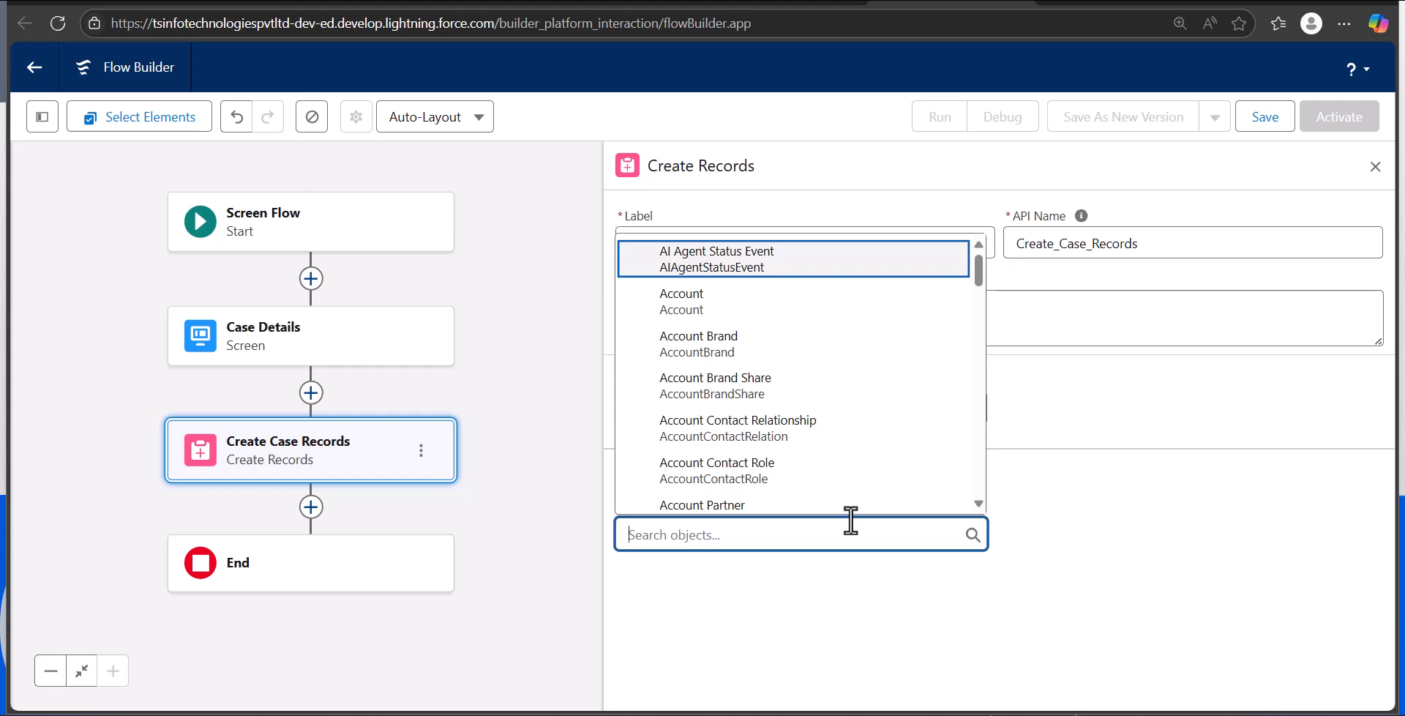
pyautogui.write('case')
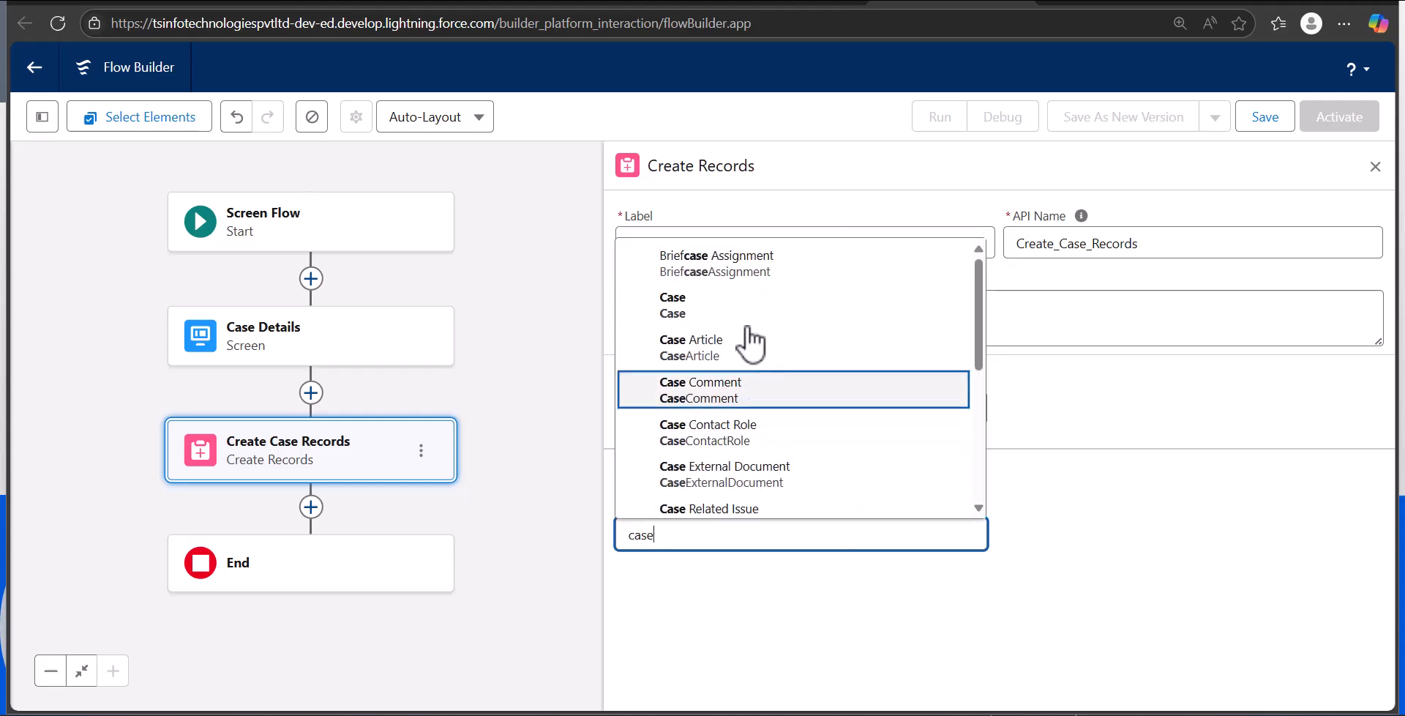
pyautogui.click(736, 313)
# Step: Map the case's Status field to the Case Status component of the Case Details screen
pyautogui.scroll(-1, 808, 575)
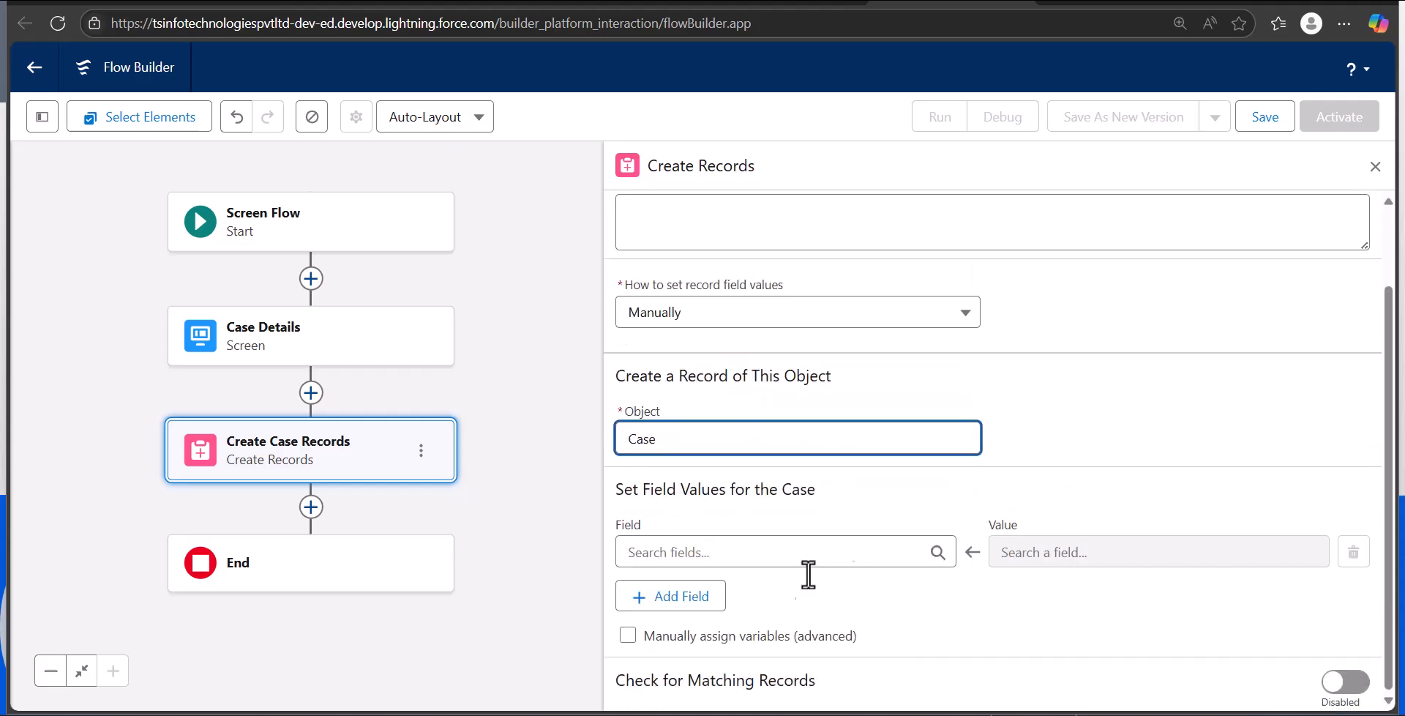
pyautogui.click(739, 550)
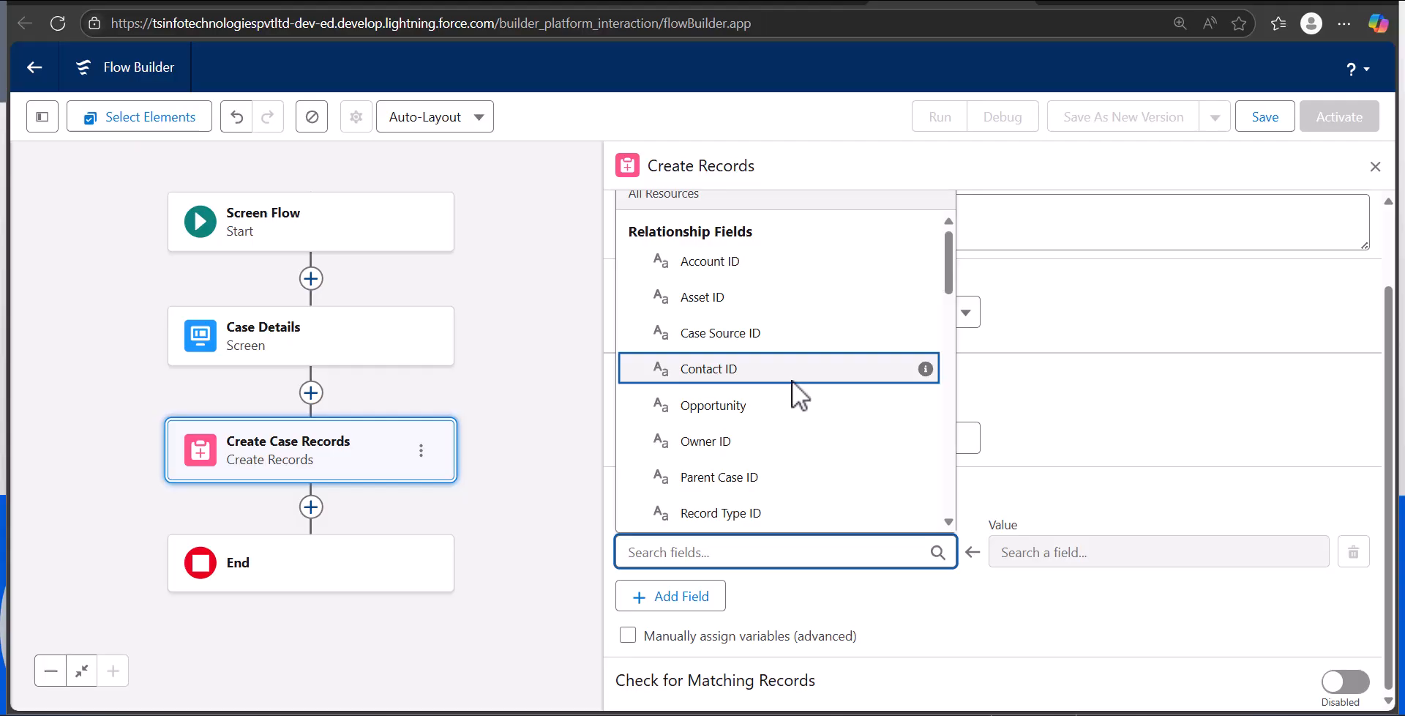
pyautogui.write('s')
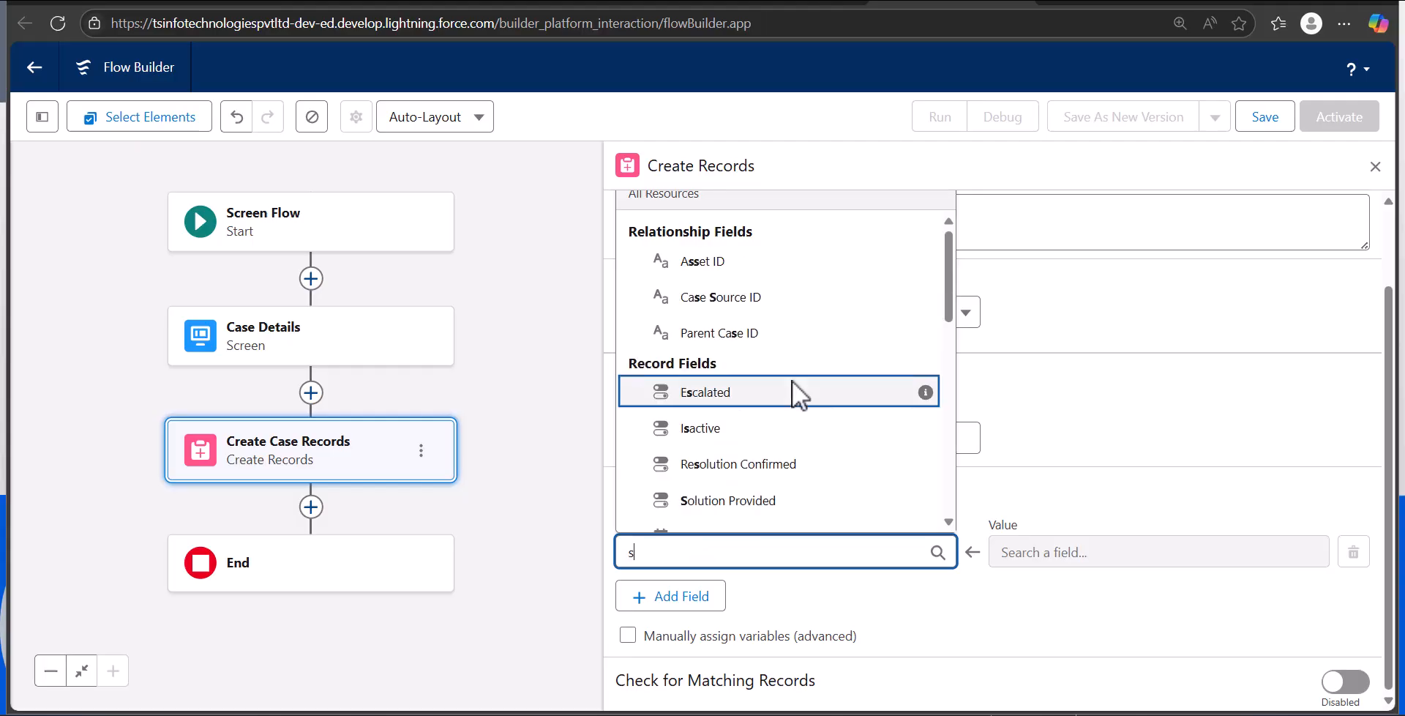
pyautogui.write('ta')
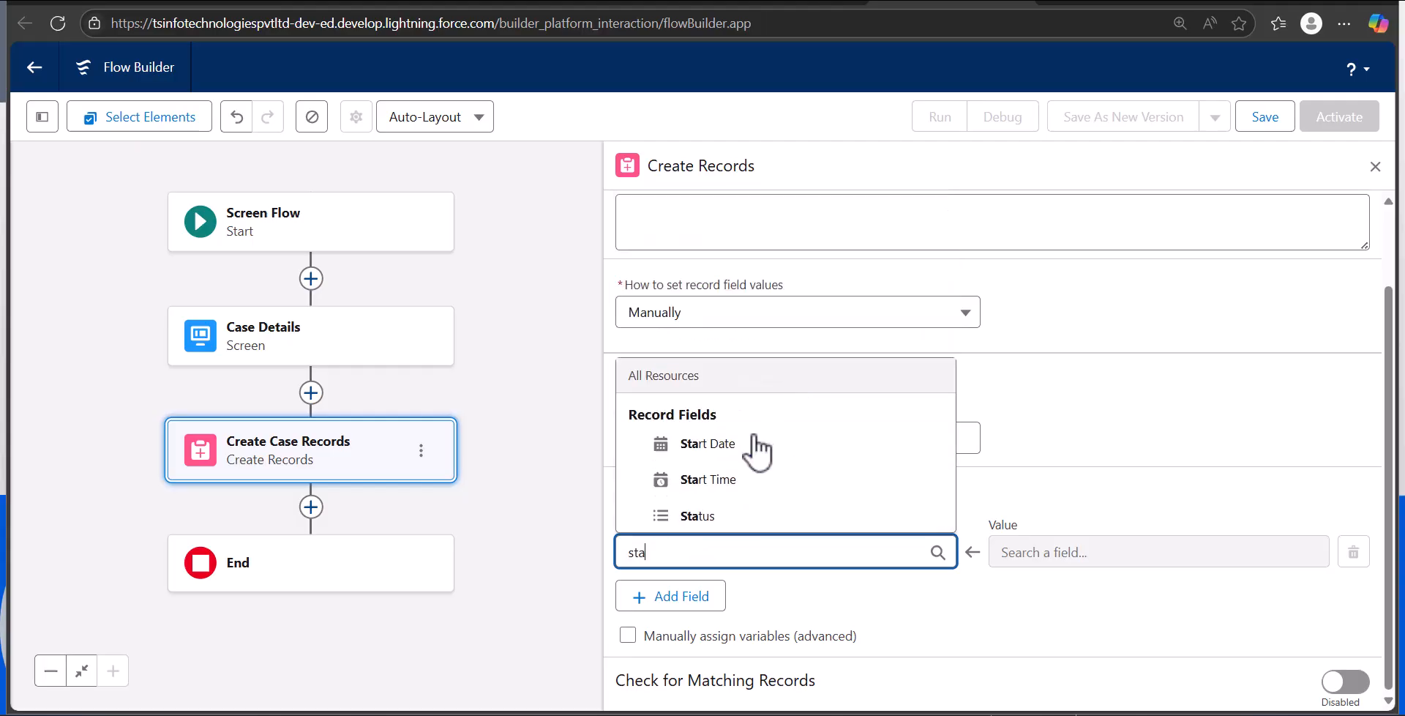
pyautogui.click(742, 518)
pyautogui.click(1050, 550)
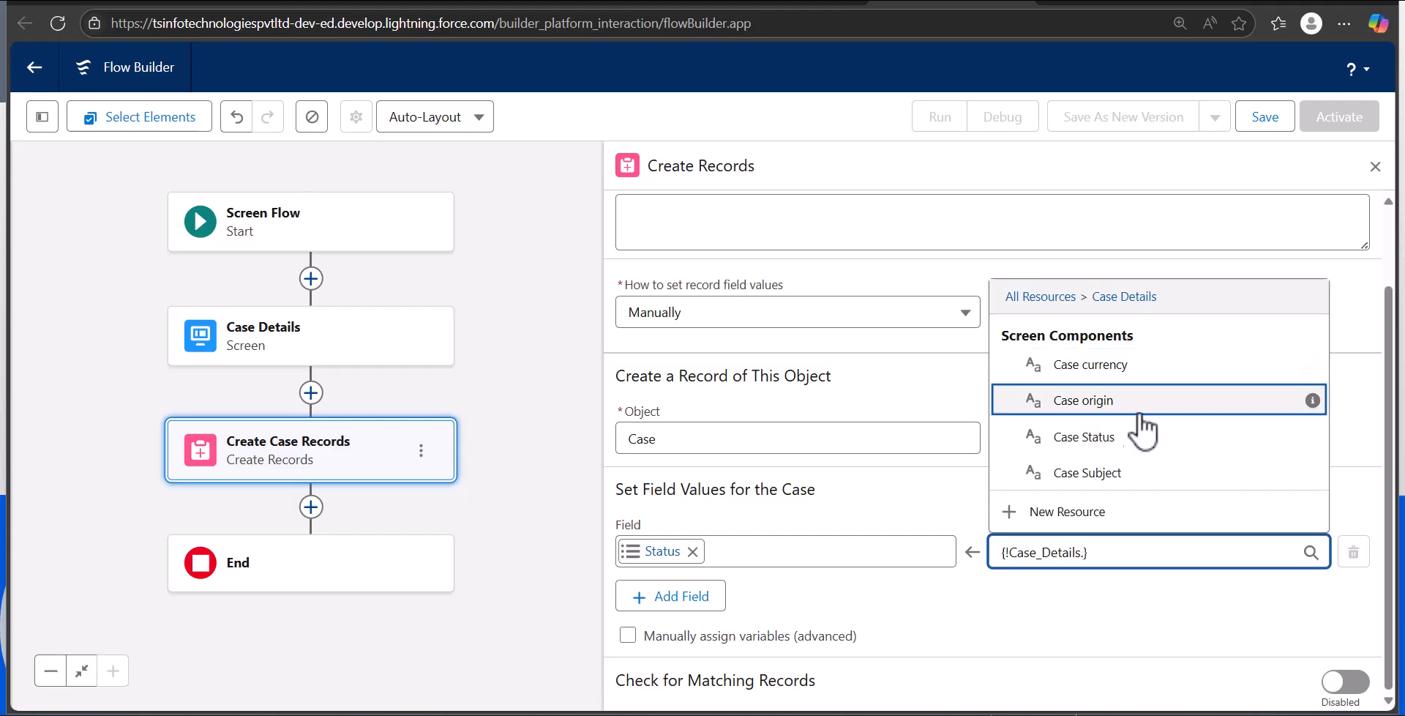
pyautogui.click(1131, 439)
# Step: Add a Case Origin field value to the case and map it to the Case origin component of the Case Details screen
pyautogui.click(682, 597)
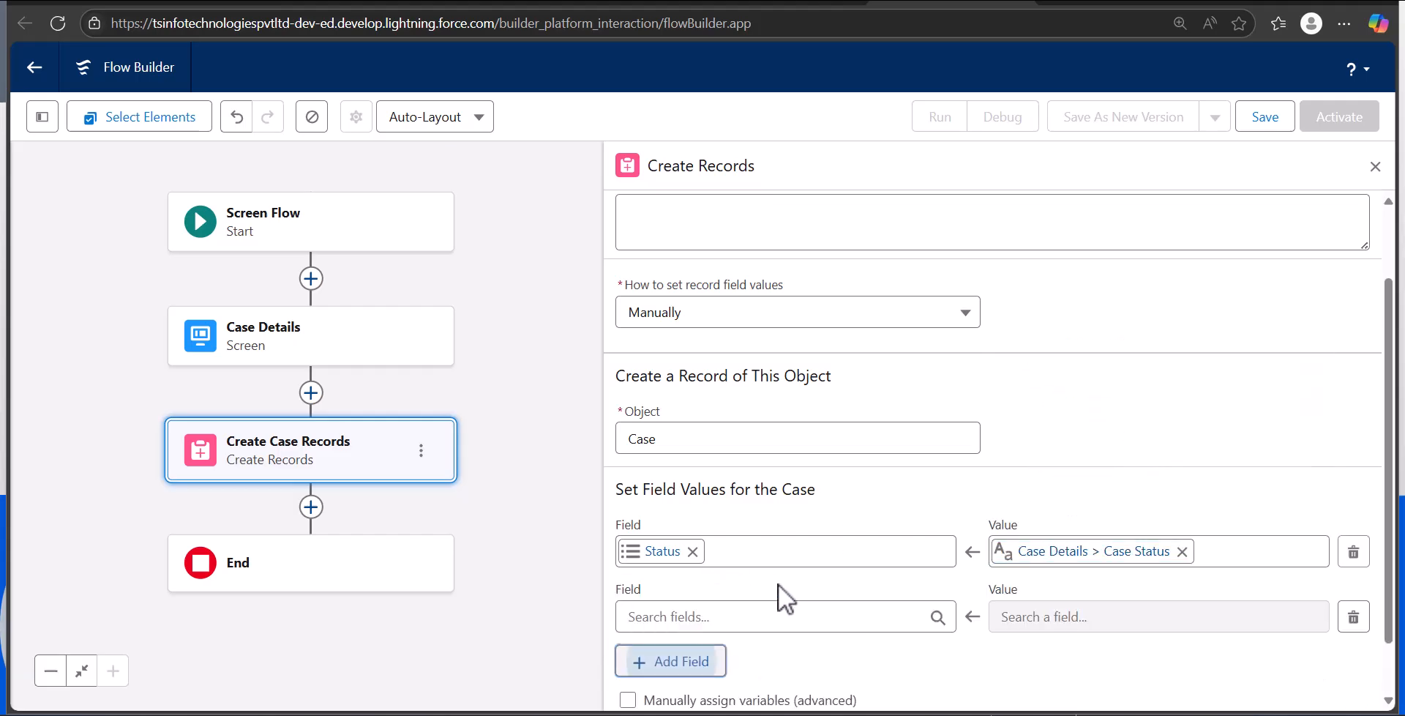
pyautogui.scroll(-1, 779, 586)
pyautogui.click(721, 551)
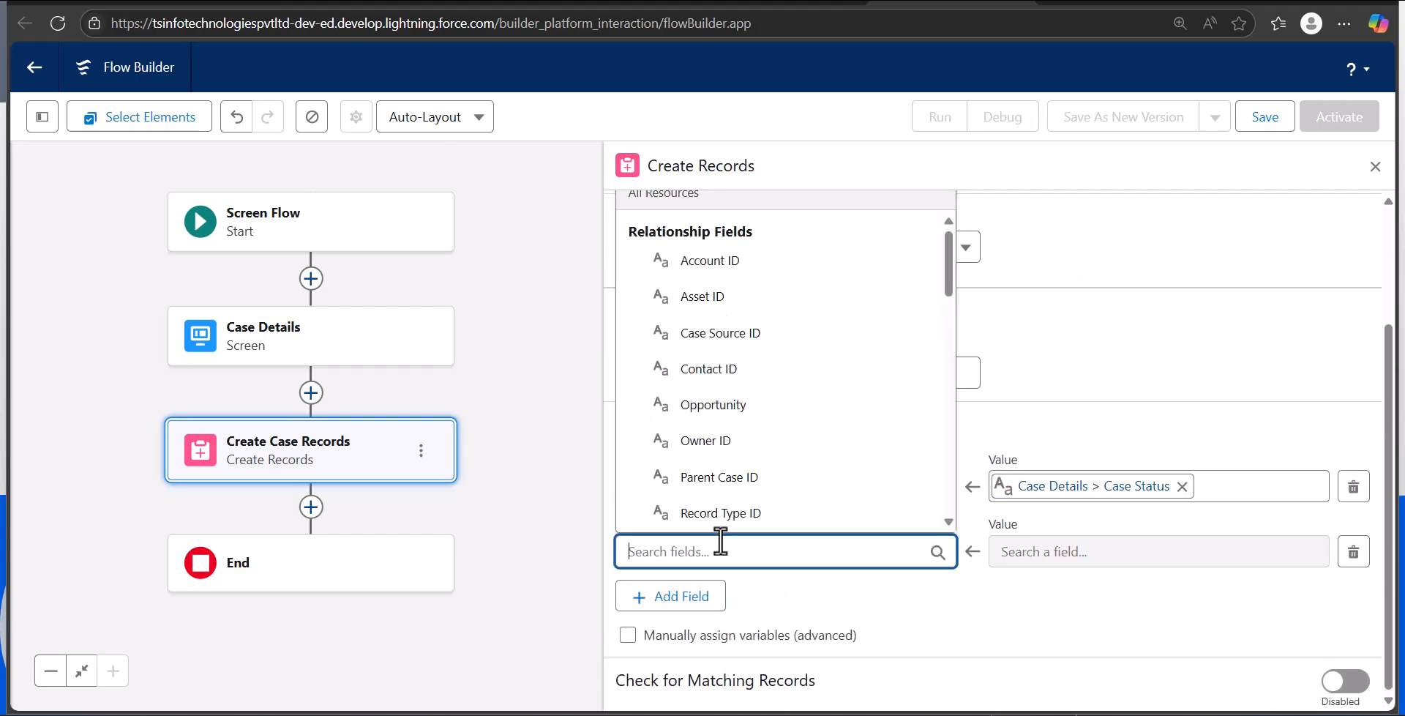
pyautogui.write('origin')
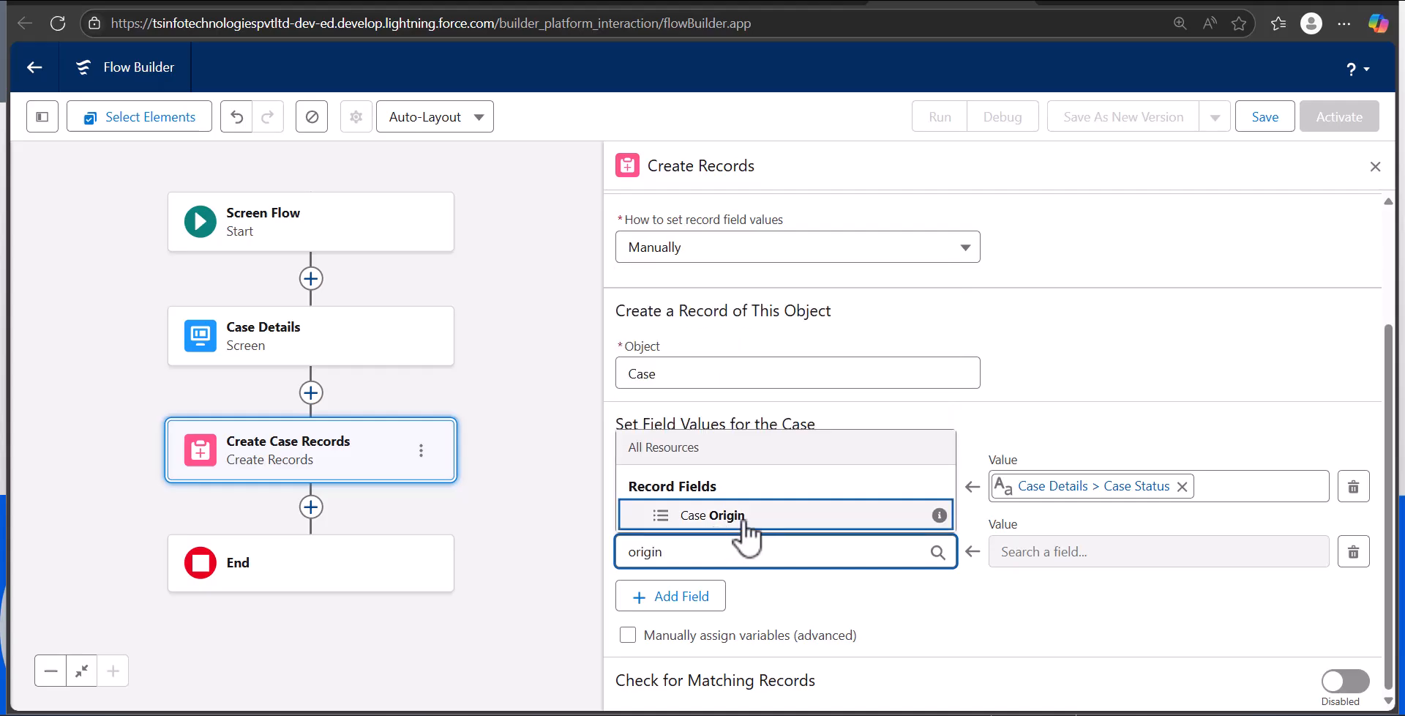
pyautogui.click(732, 515)
pyautogui.click(1129, 553)
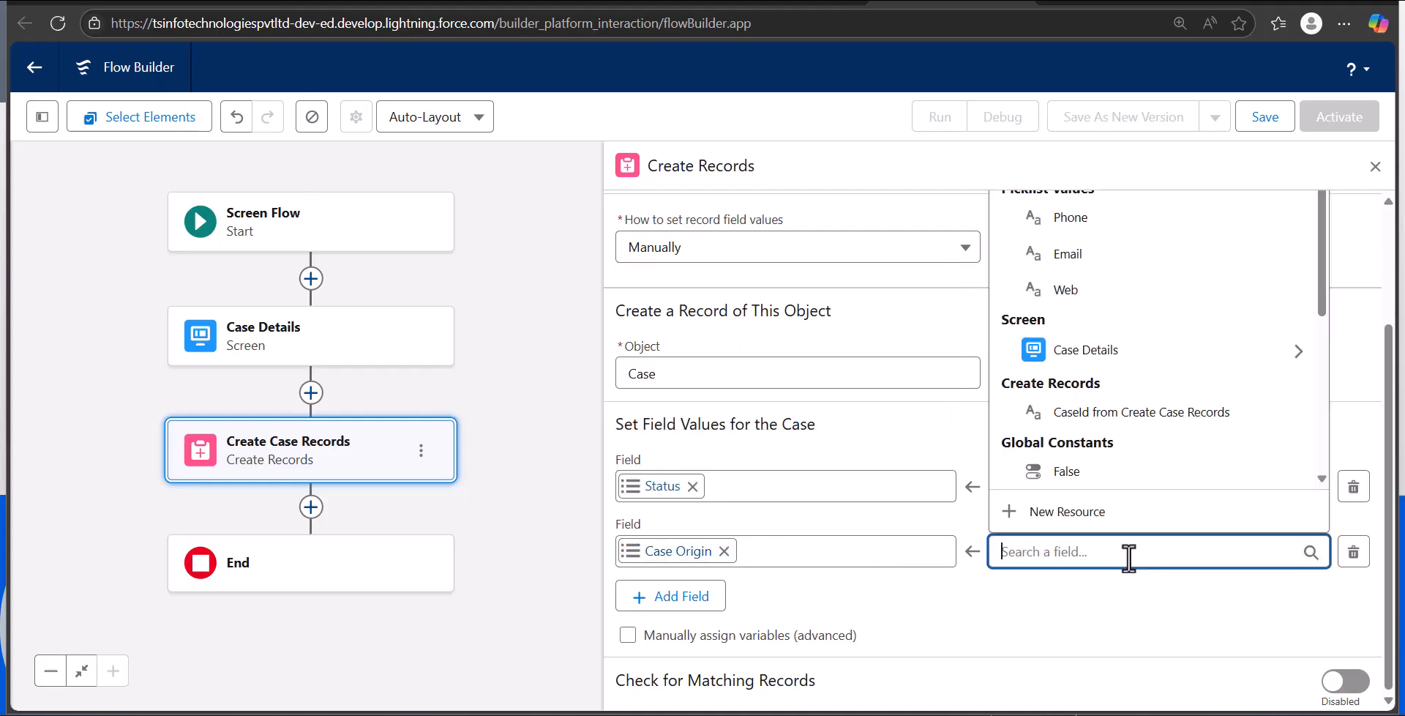
pyautogui.click(1170, 352)
pyautogui.click(1112, 401)
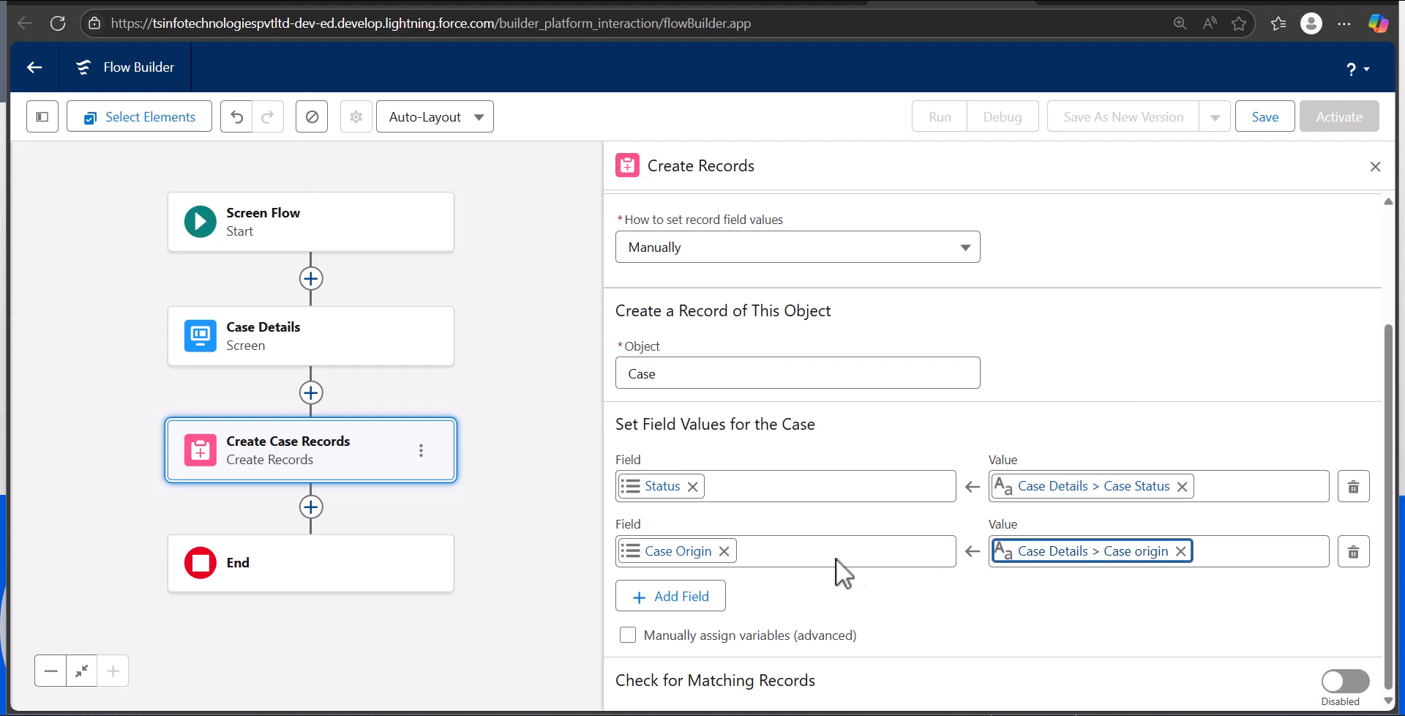
# Step: Add the Subject field to the case's field values and map it to the Case Subject component of the Case Details screen
pyautogui.click(668, 596)
pyautogui.scroll(-1, 796, 568)
pyautogui.click(769, 554)
pyautogui.write('subj')
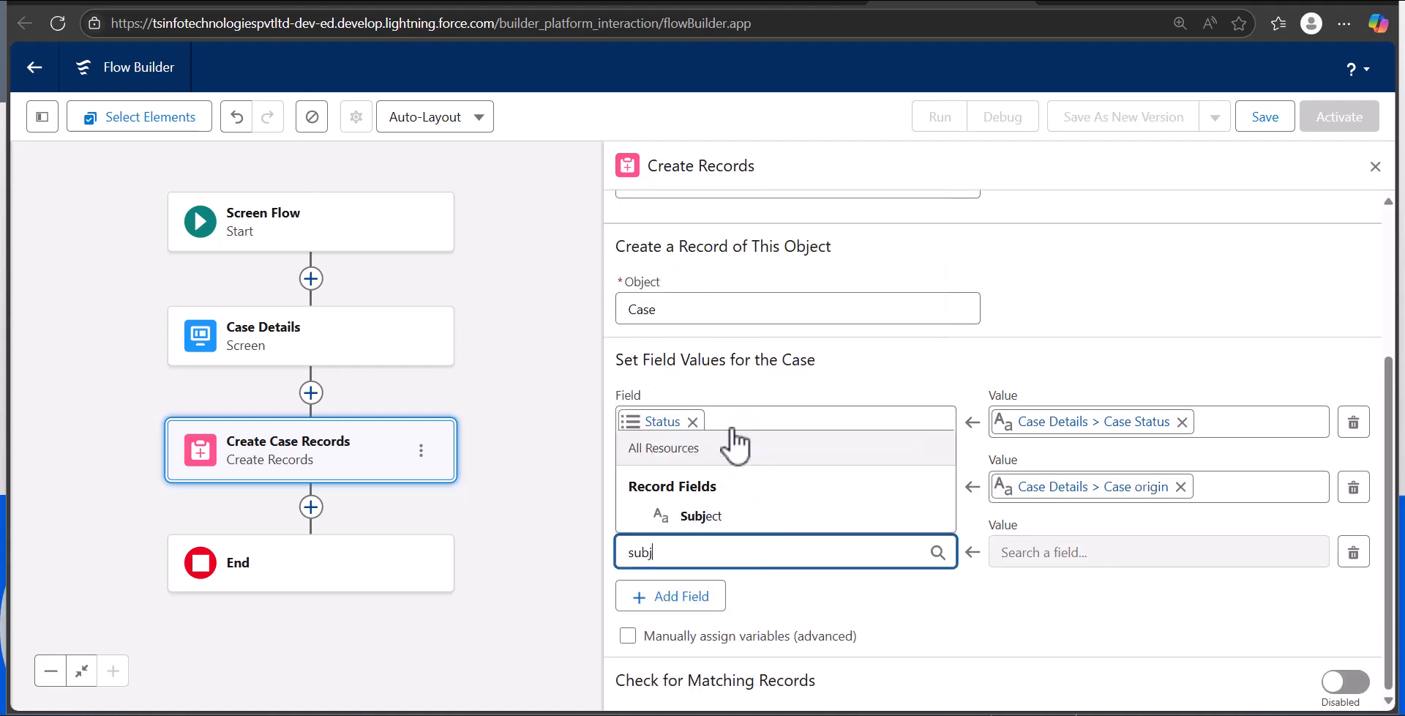
pyautogui.click(747, 516)
pyautogui.click(998, 550)
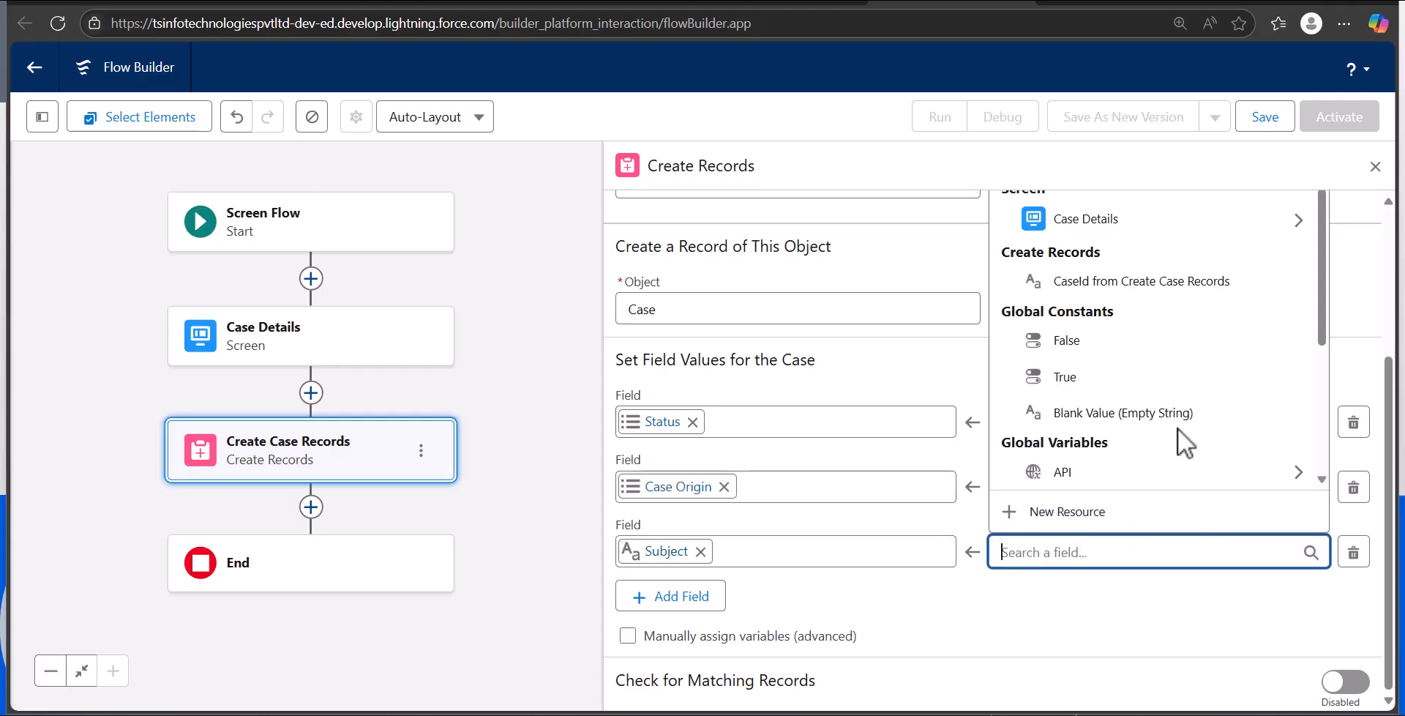
pyautogui.click(1164, 221)
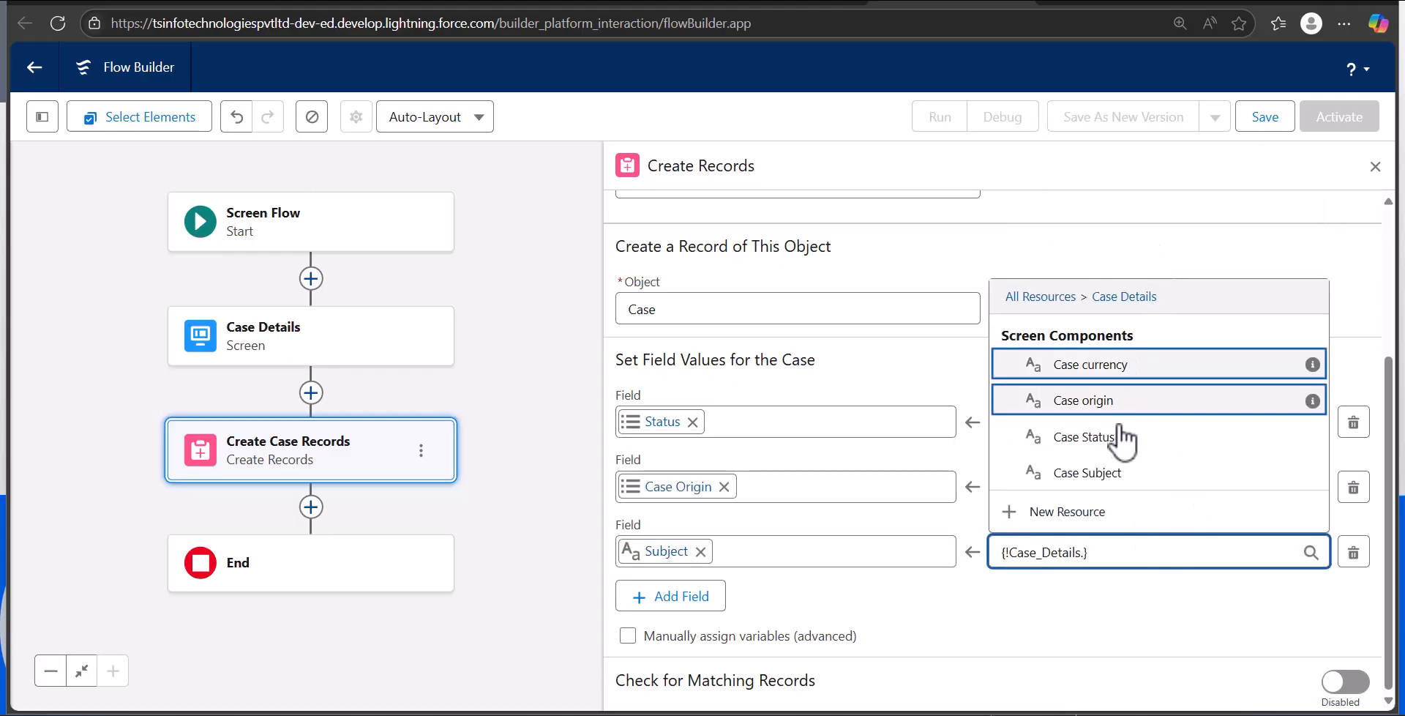
pyautogui.click(1122, 476)
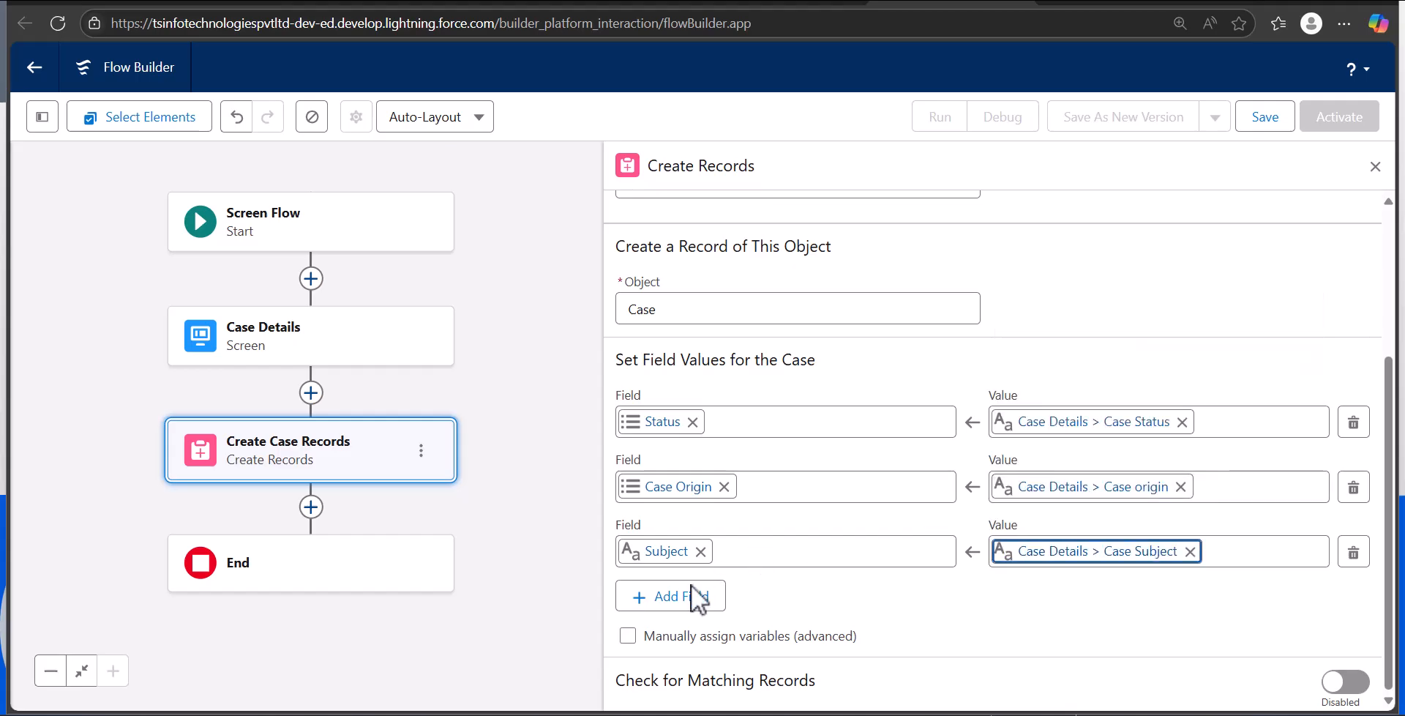
# Step: Add the Case Currency field and map it to the Case currency component of the Case Details screen
pyautogui.click(697, 595)
pyautogui.click(778, 616)
pyautogui.write('curre')
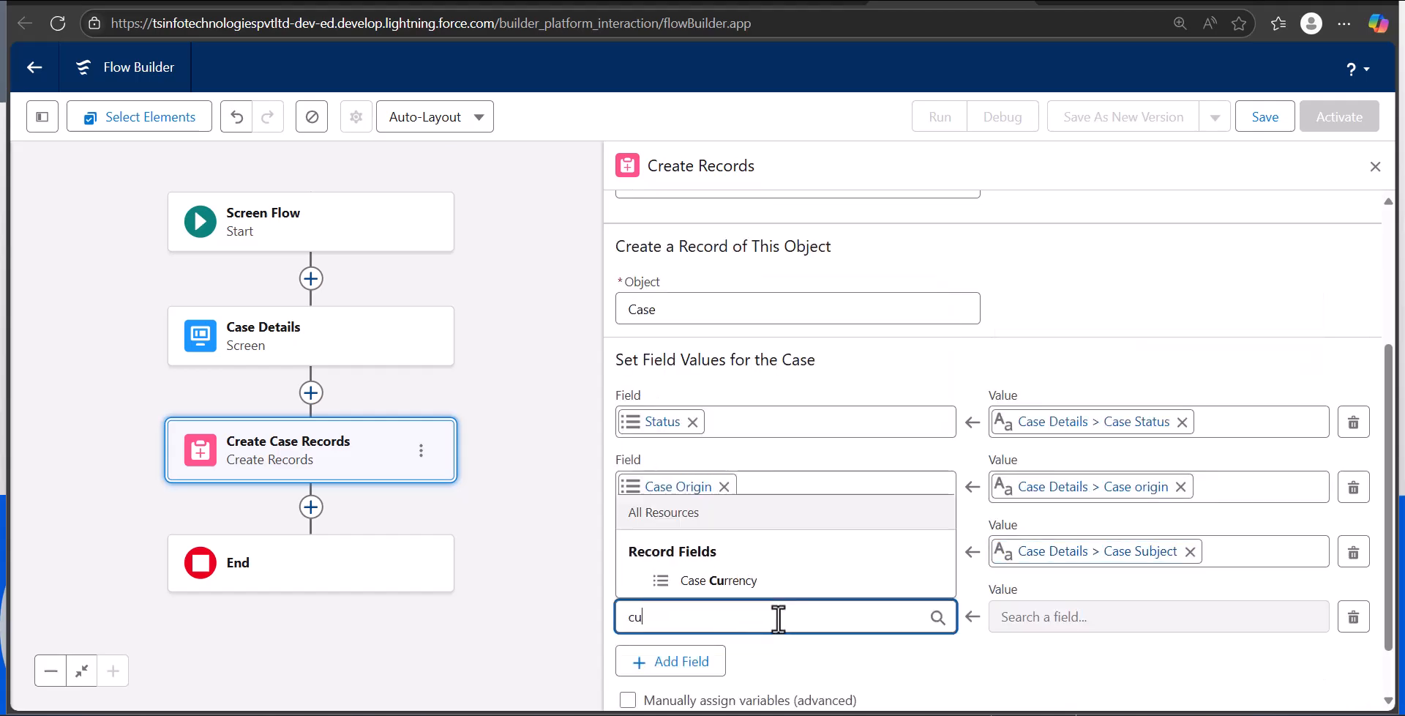
pyautogui.click(820, 581)
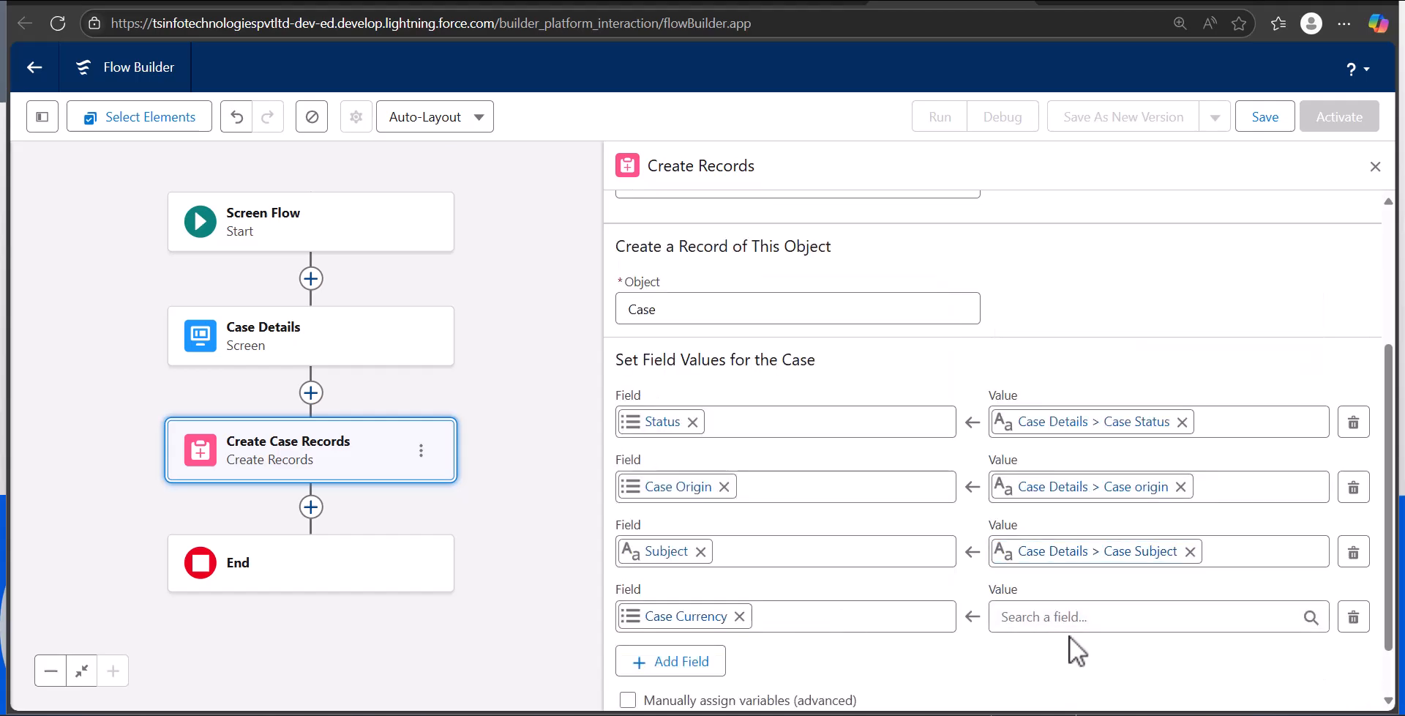
pyautogui.click(1072, 617)
pyautogui.click(1144, 452)
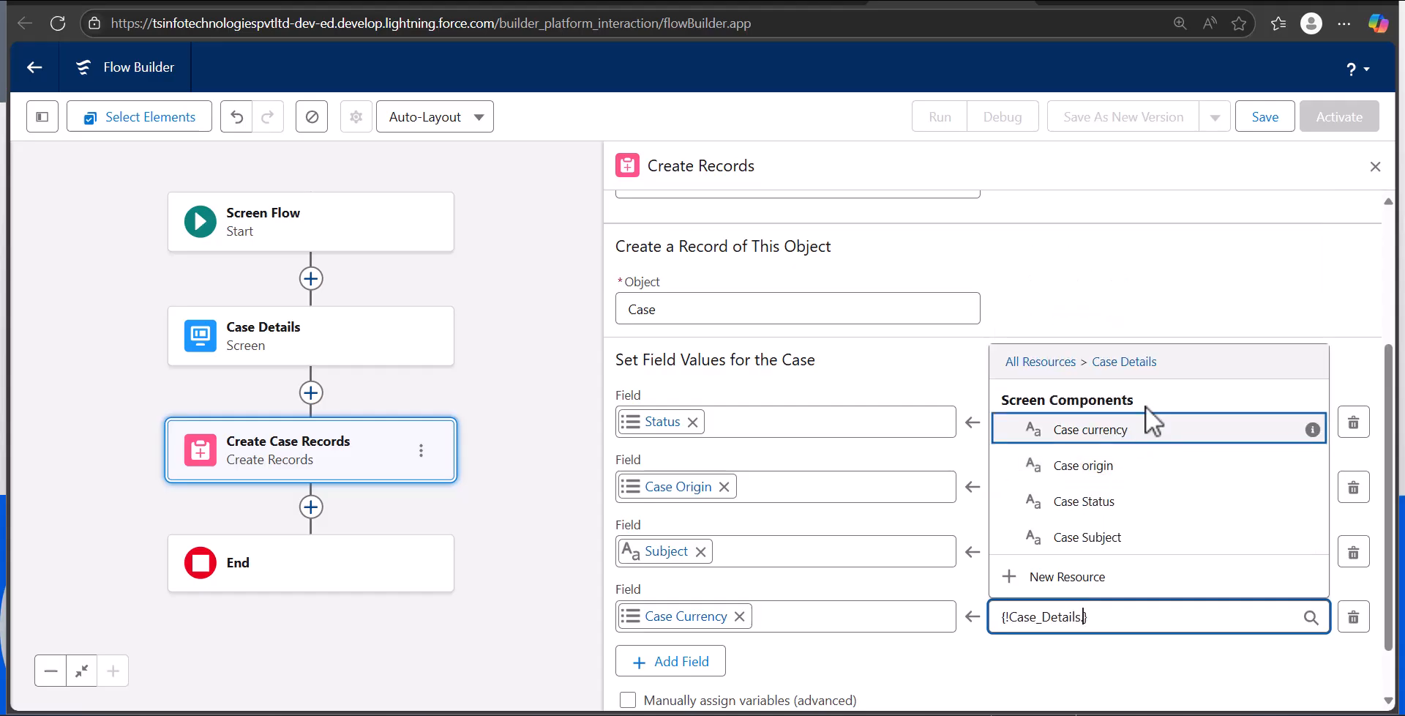
pyautogui.click(1129, 439)
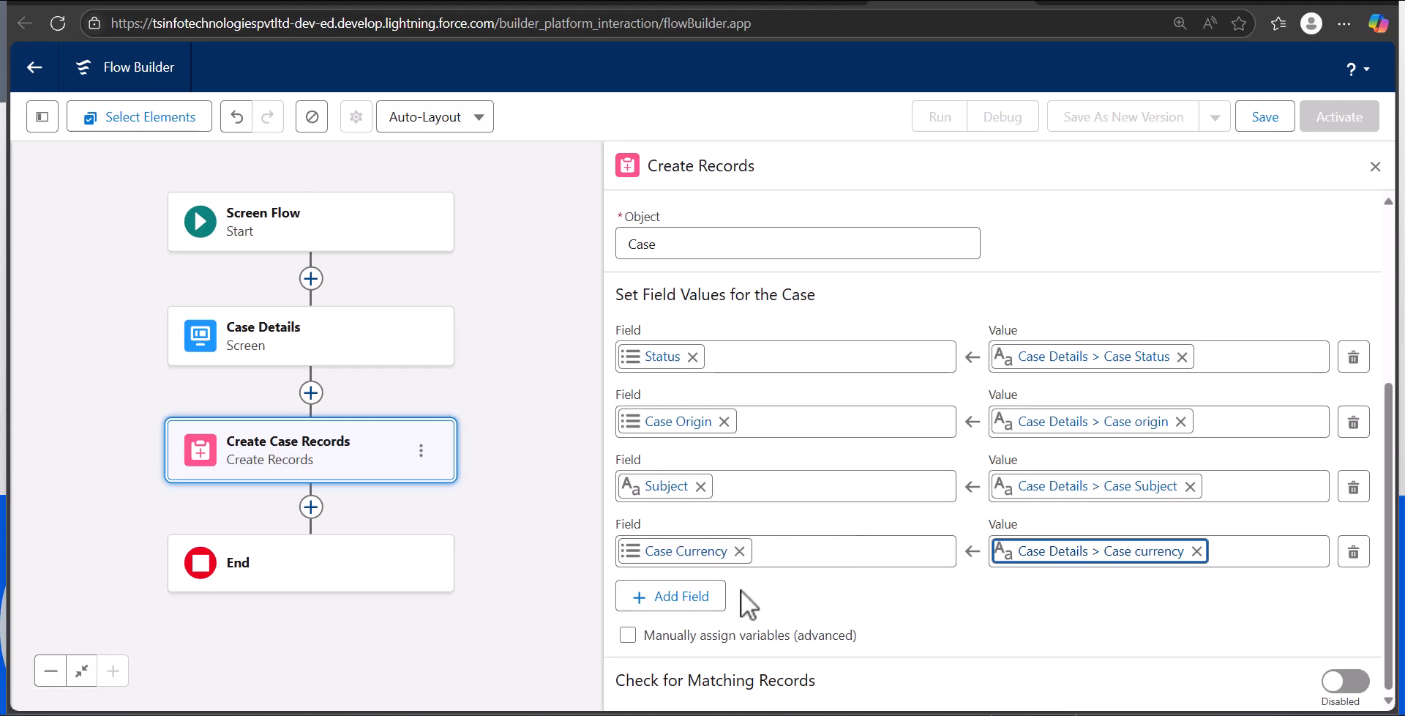
# Step: Add the Contact ID relationship field to the case's field values and bring up the resources available for its value
pyautogui.click(689, 598)
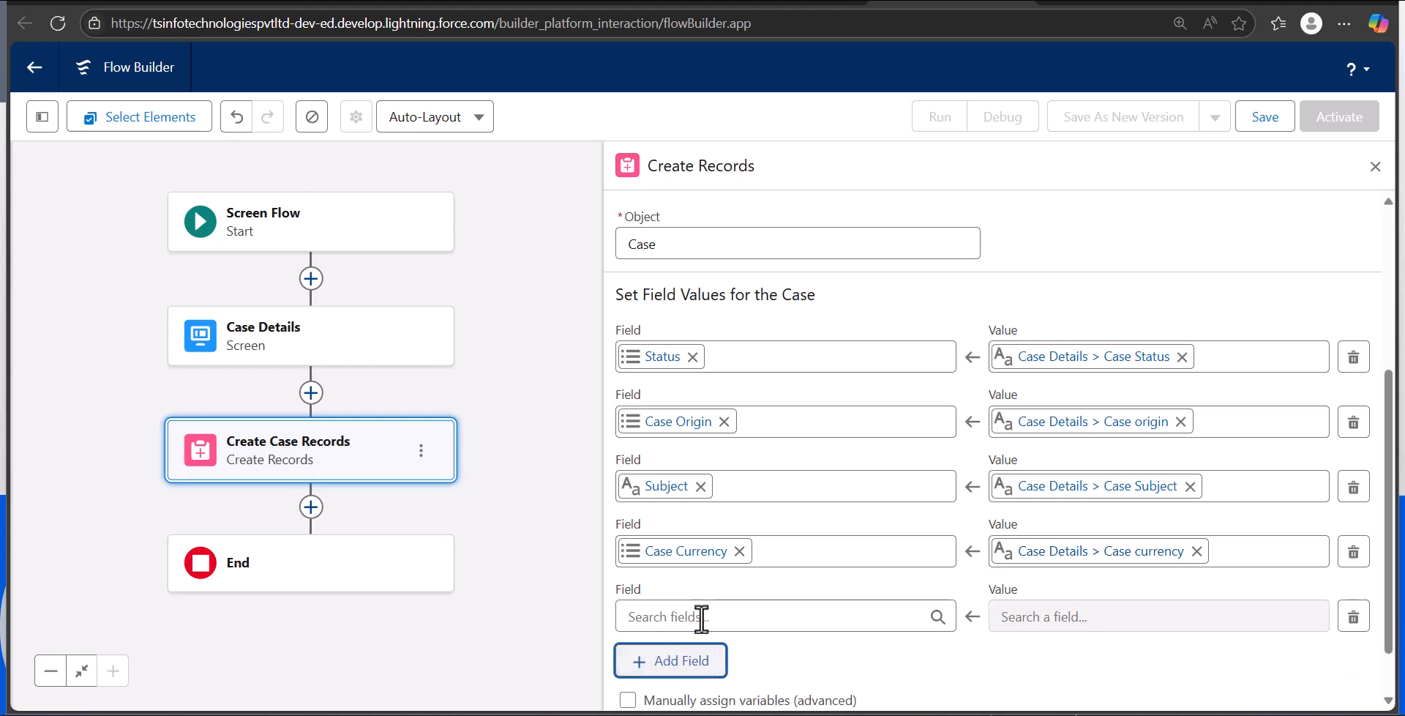
pyautogui.click(695, 616)
pyautogui.write('conta')
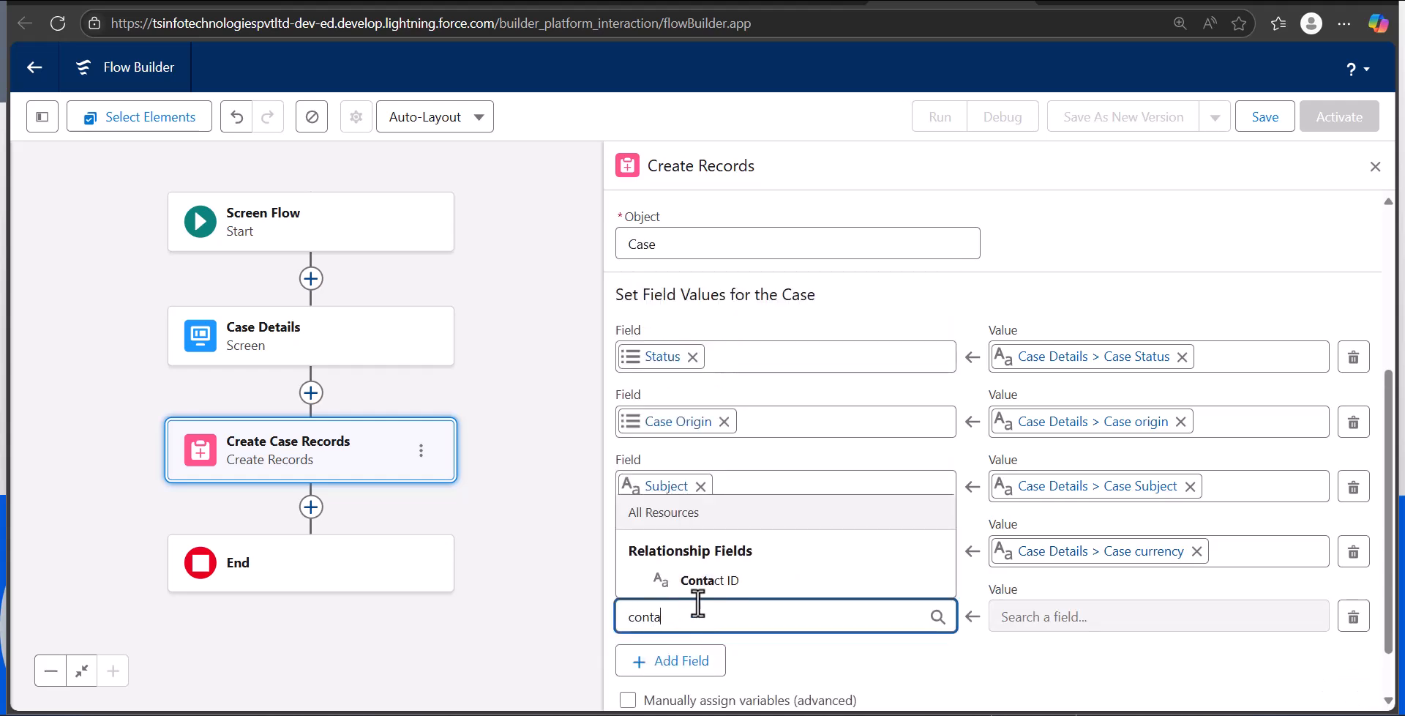
pyautogui.click(754, 582)
pyautogui.click(1025, 622)
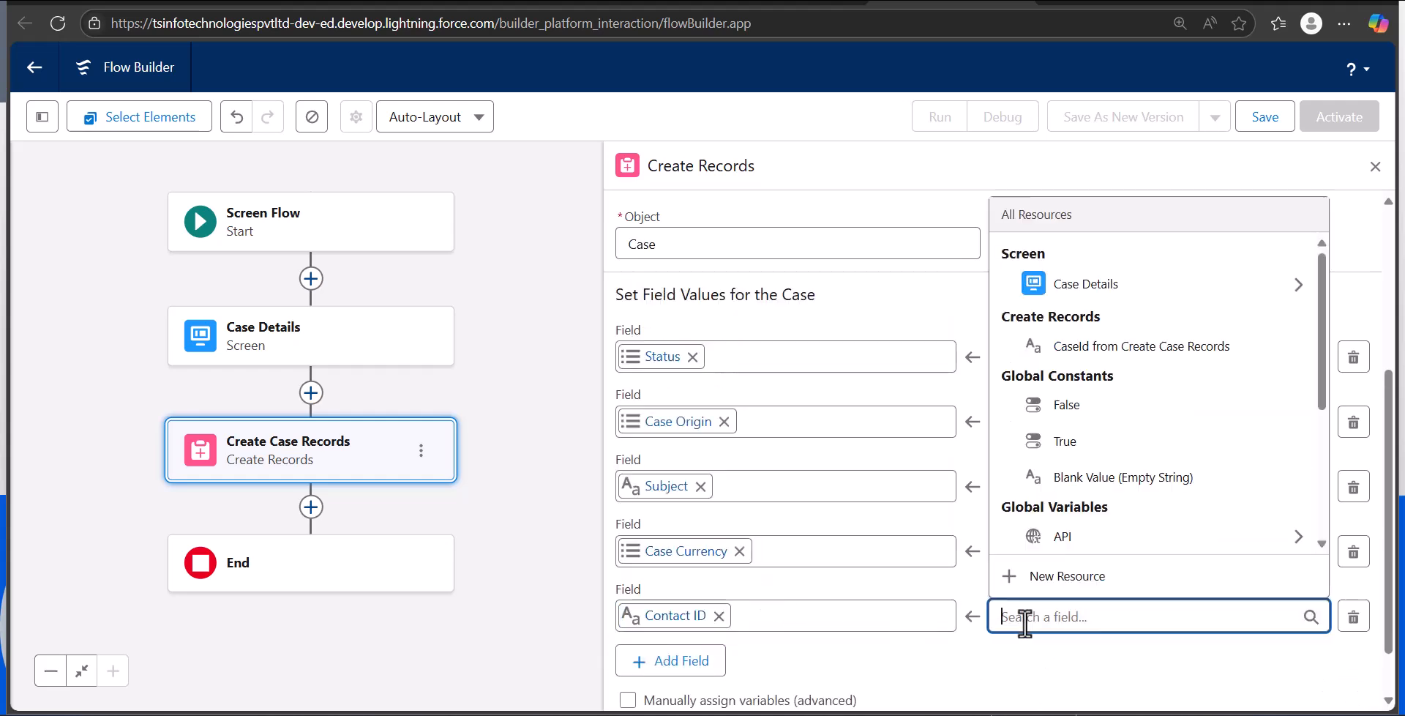
# Step: Create a Text variable recordId available for input as the Contact ID value, and finish the Create Records element
pyautogui.click(1068, 578)
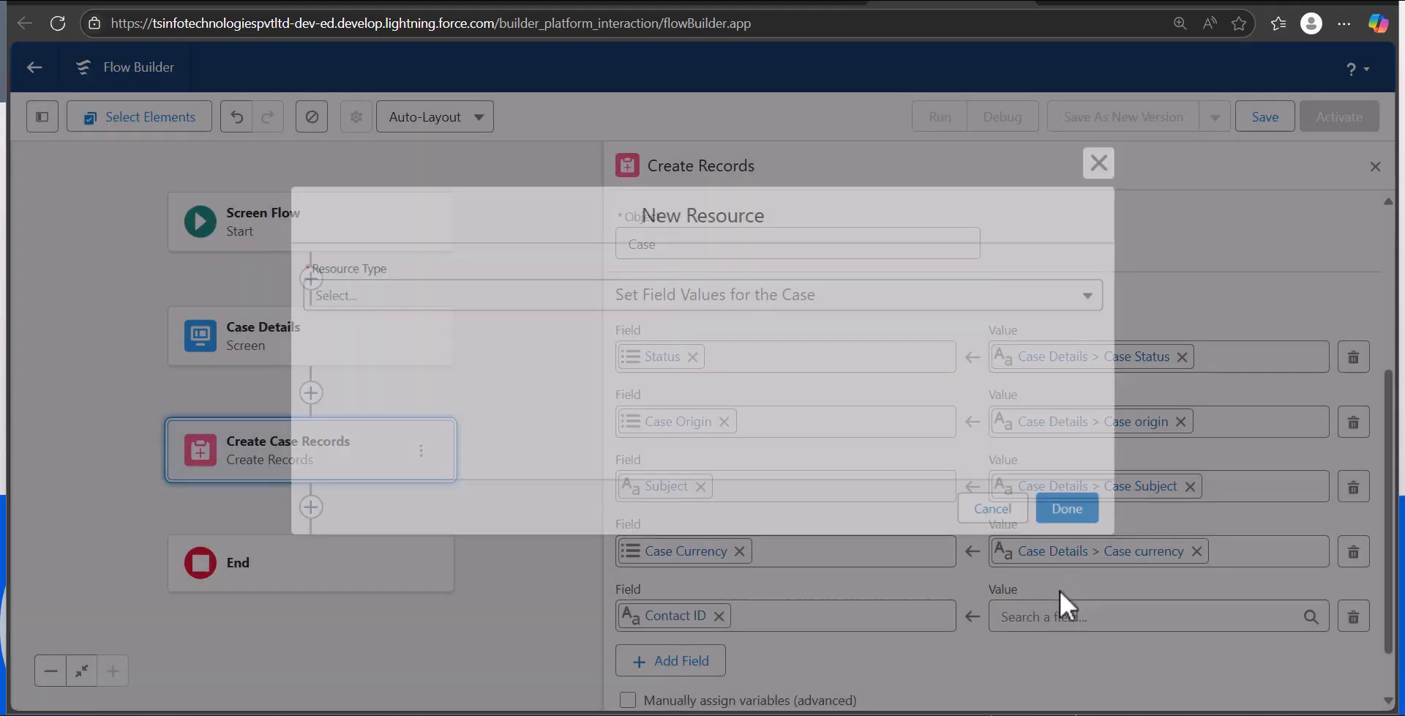
pyautogui.click(375, 304)
pyautogui.click(482, 341)
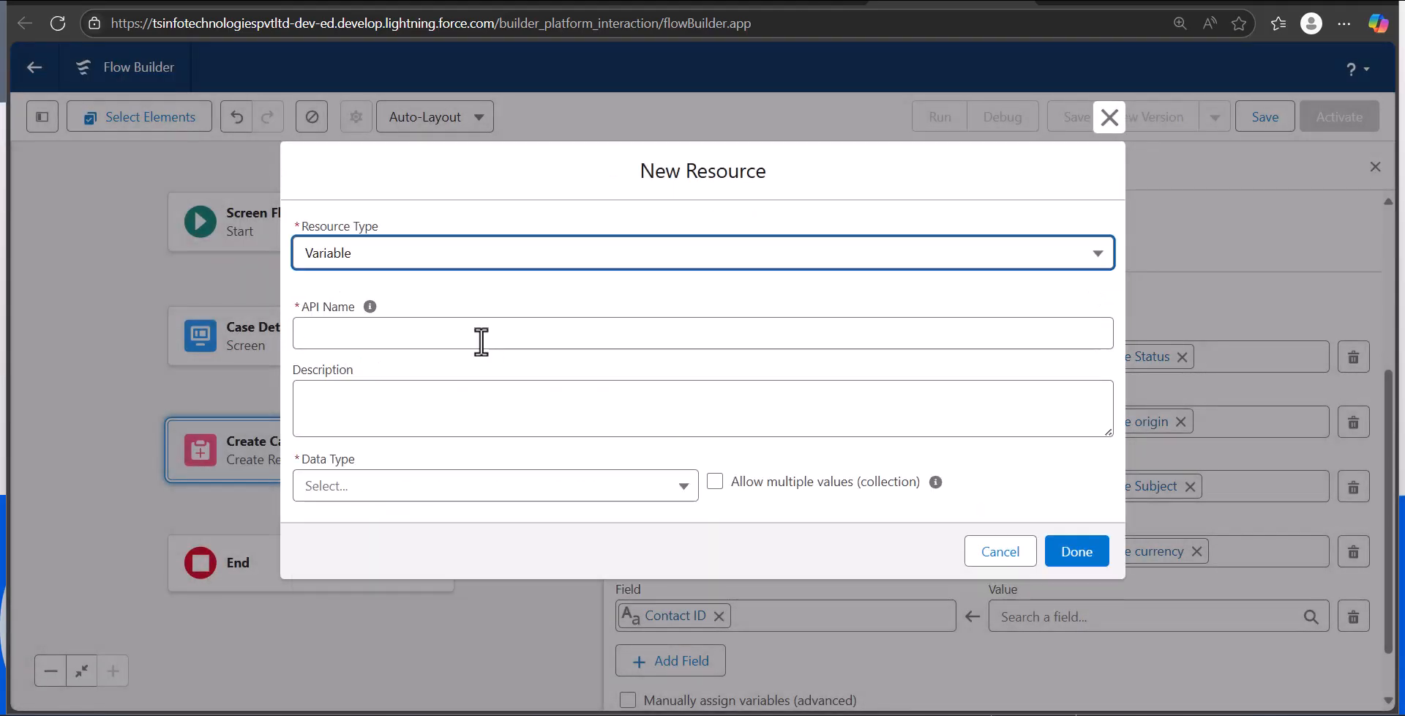
pyautogui.click(390, 344)
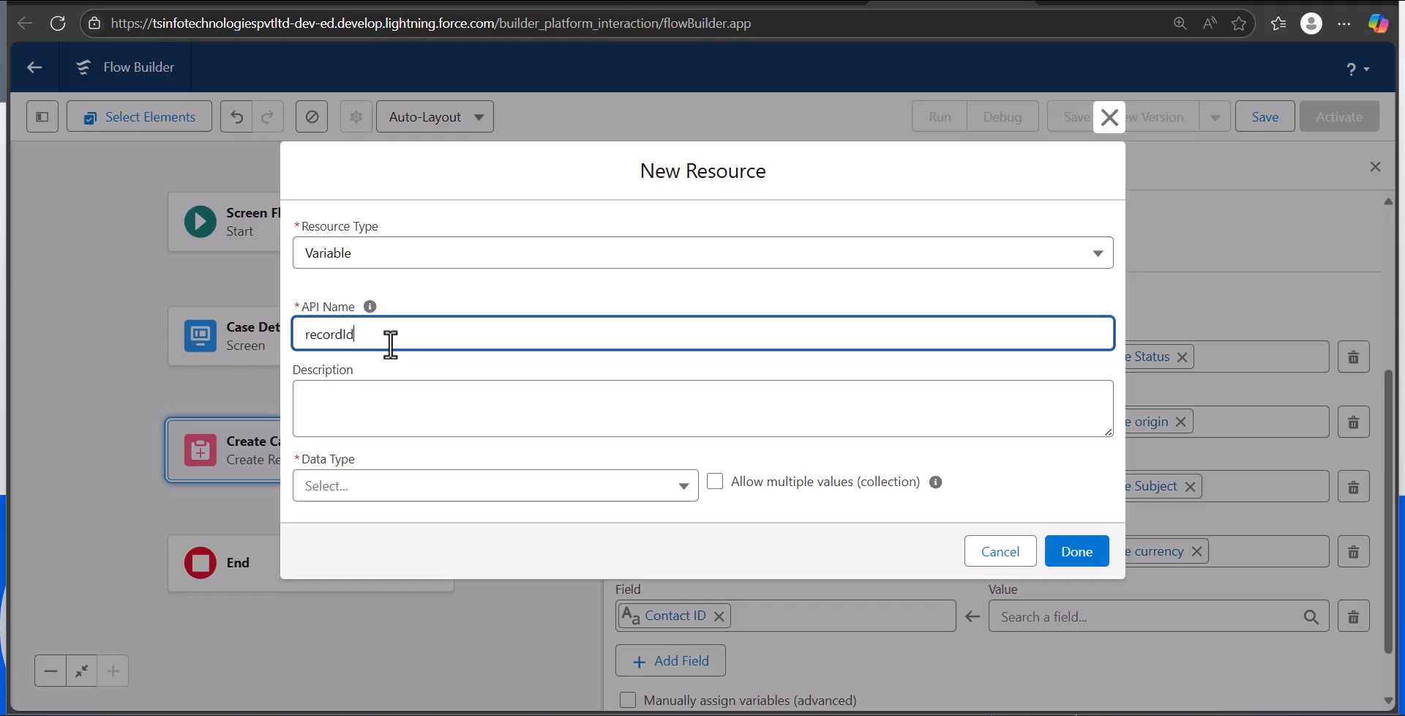
pyautogui.click(398, 485)
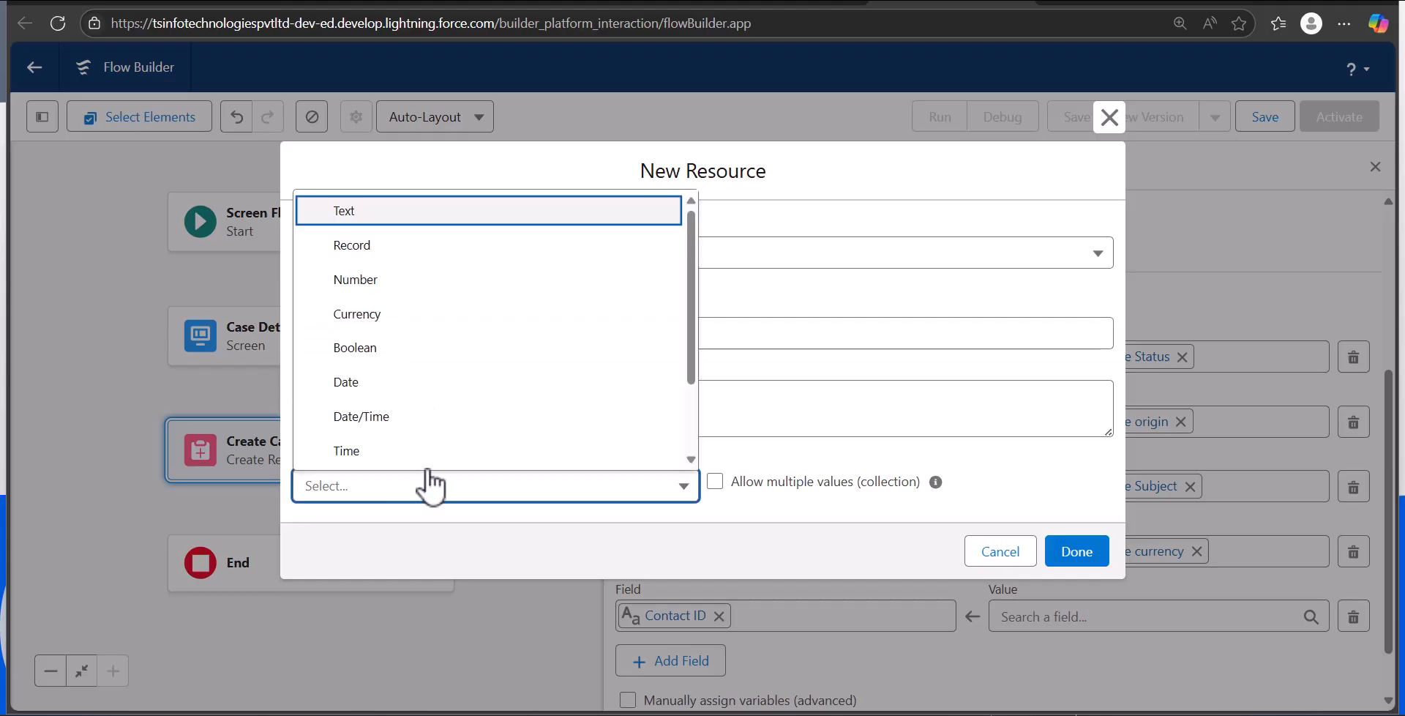
pyautogui.click(421, 212)
pyautogui.scroll(-1, 687, 527)
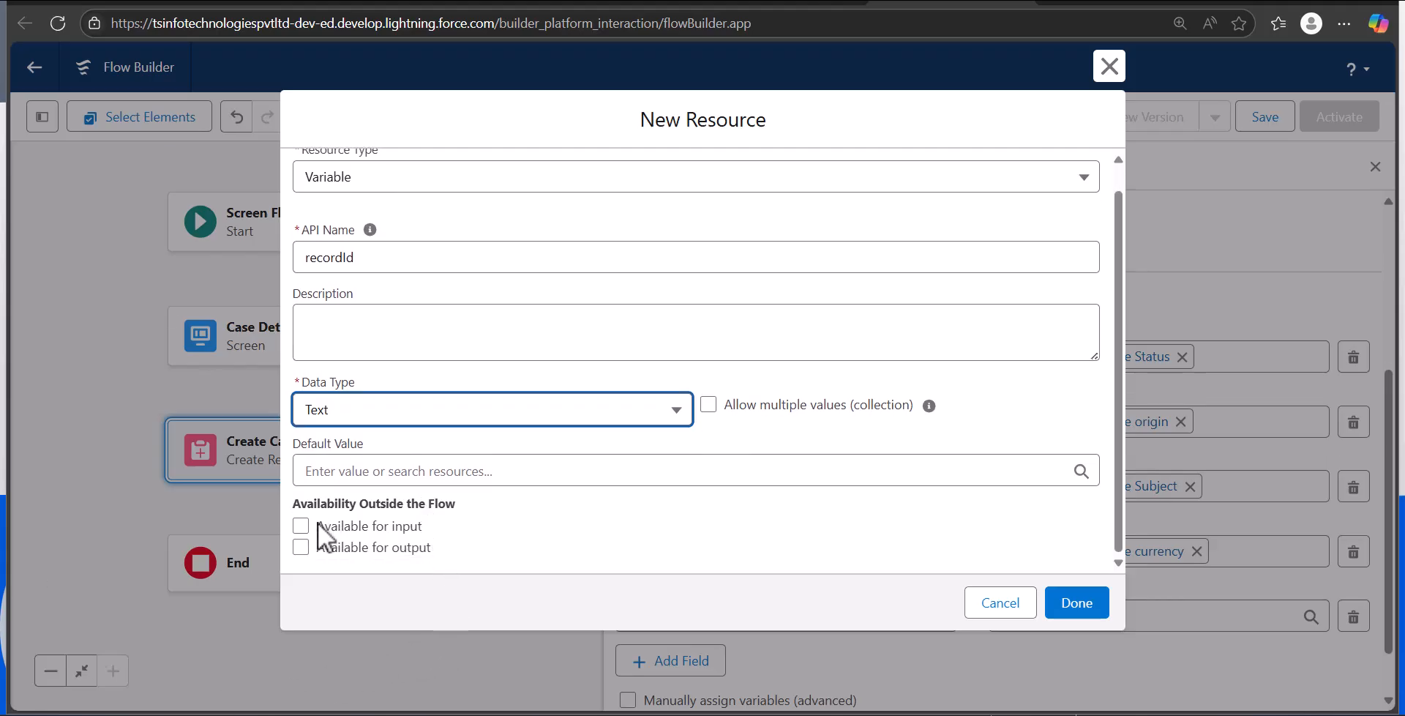
pyautogui.click(302, 525)
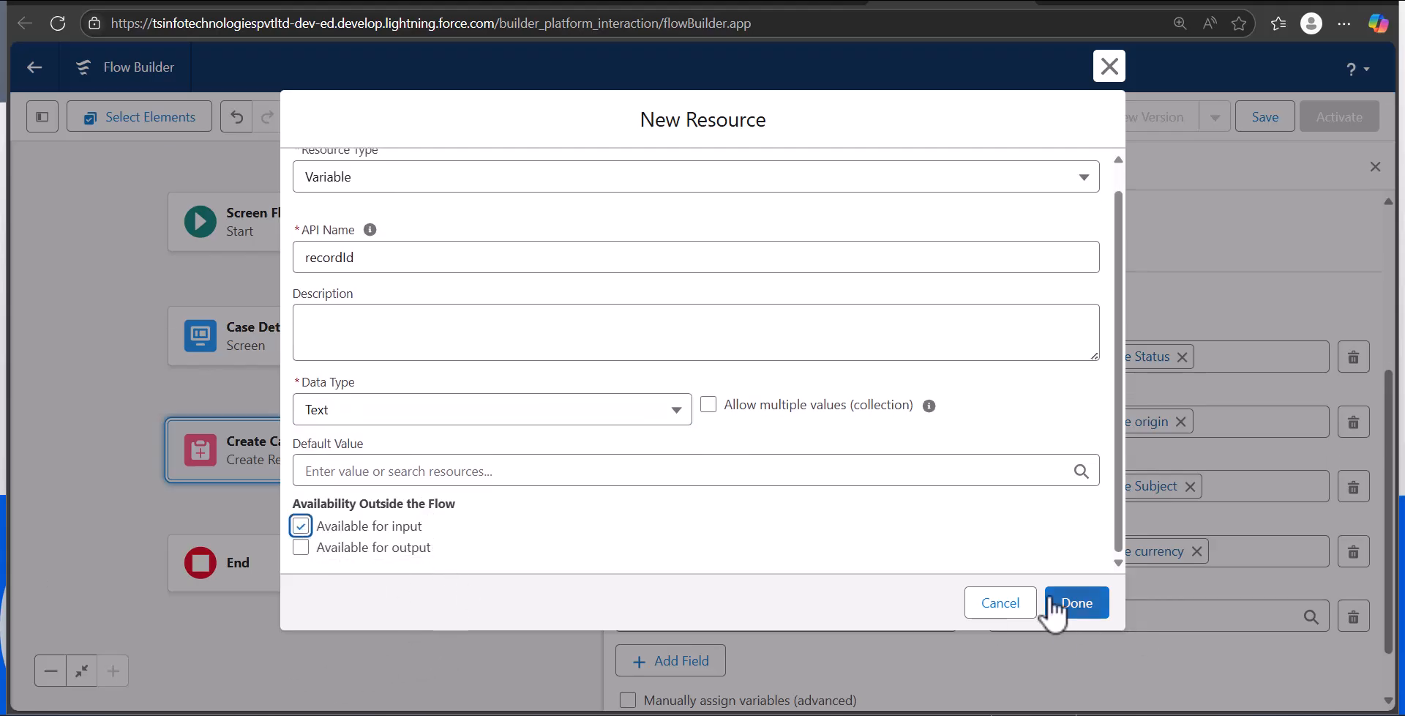
pyautogui.click(1074, 605)
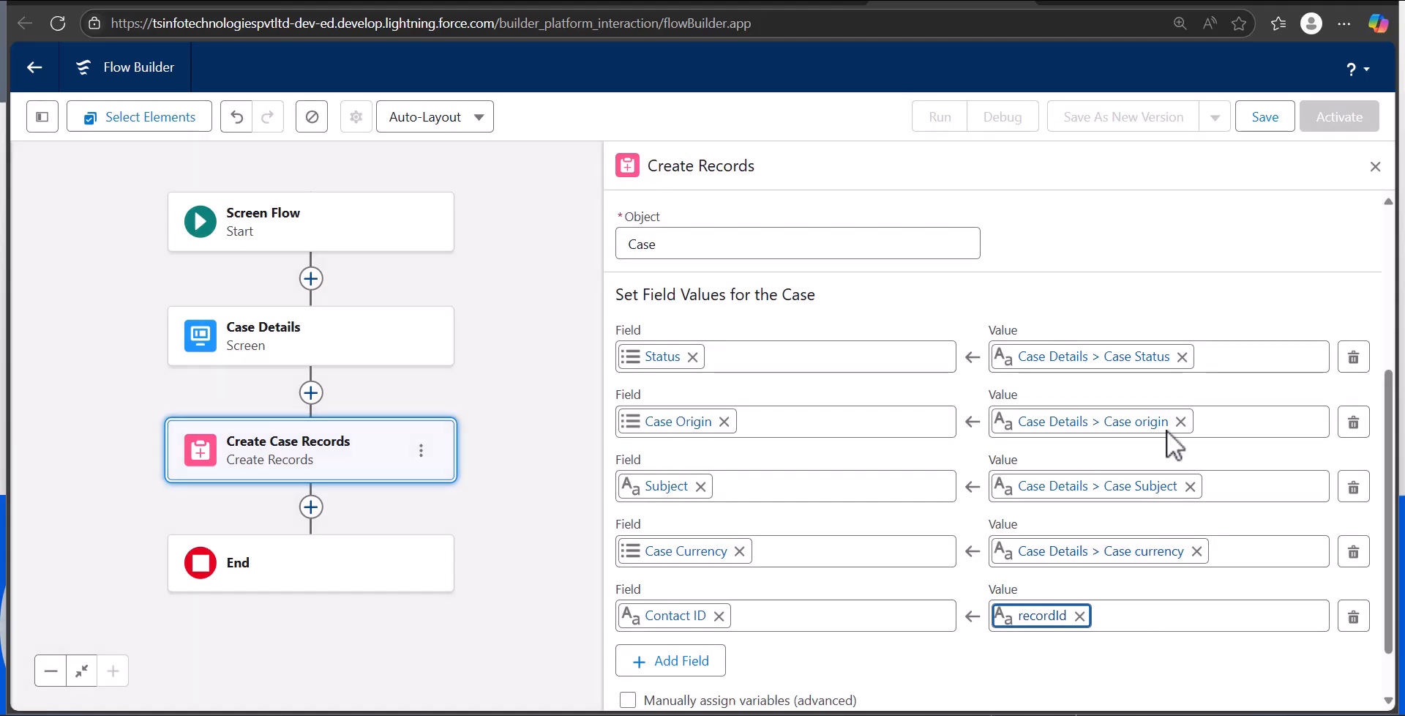
pyautogui.click(1375, 167)
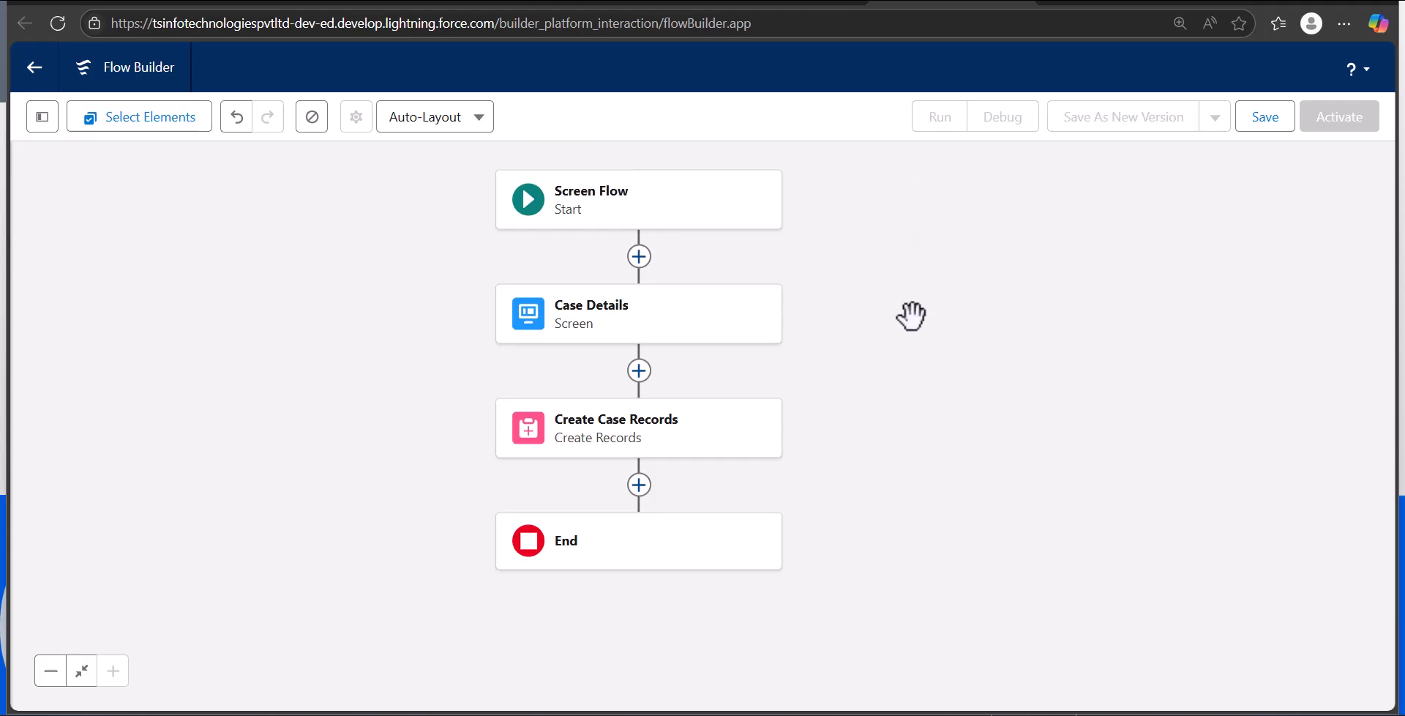
# Step: Save the flow with the label Create Contact Case and API name Create_Contact_Case, and activate it
pyautogui.click(1262, 131)
pyautogui.click(473, 316)
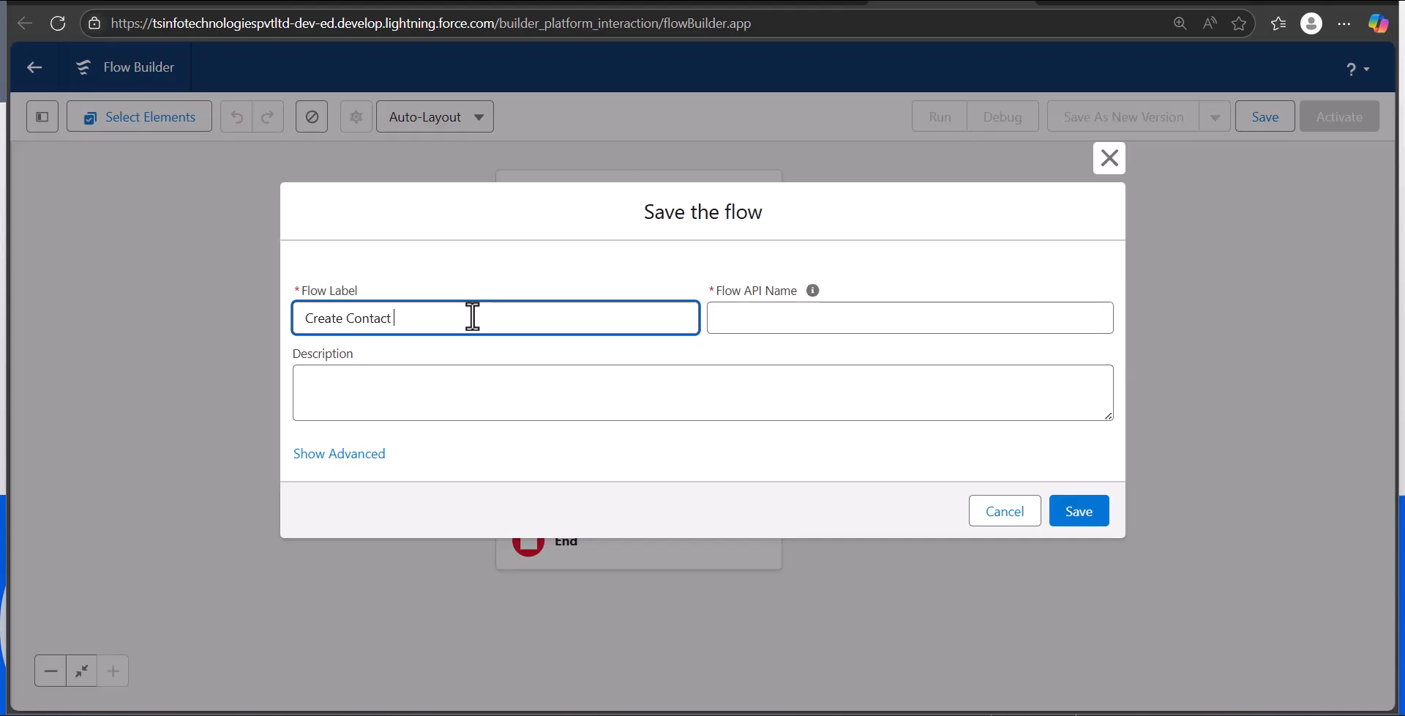
pyautogui.click(884, 322)
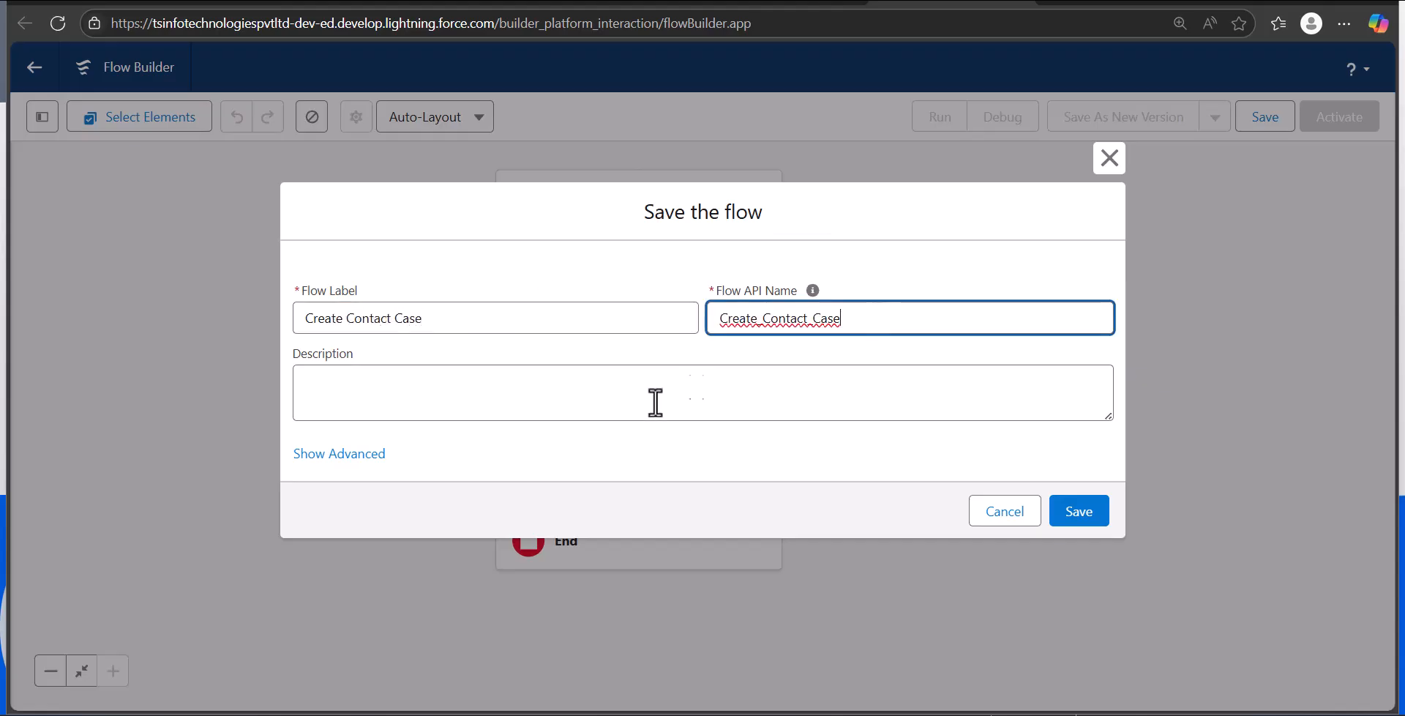
pyautogui.click(1104, 518)
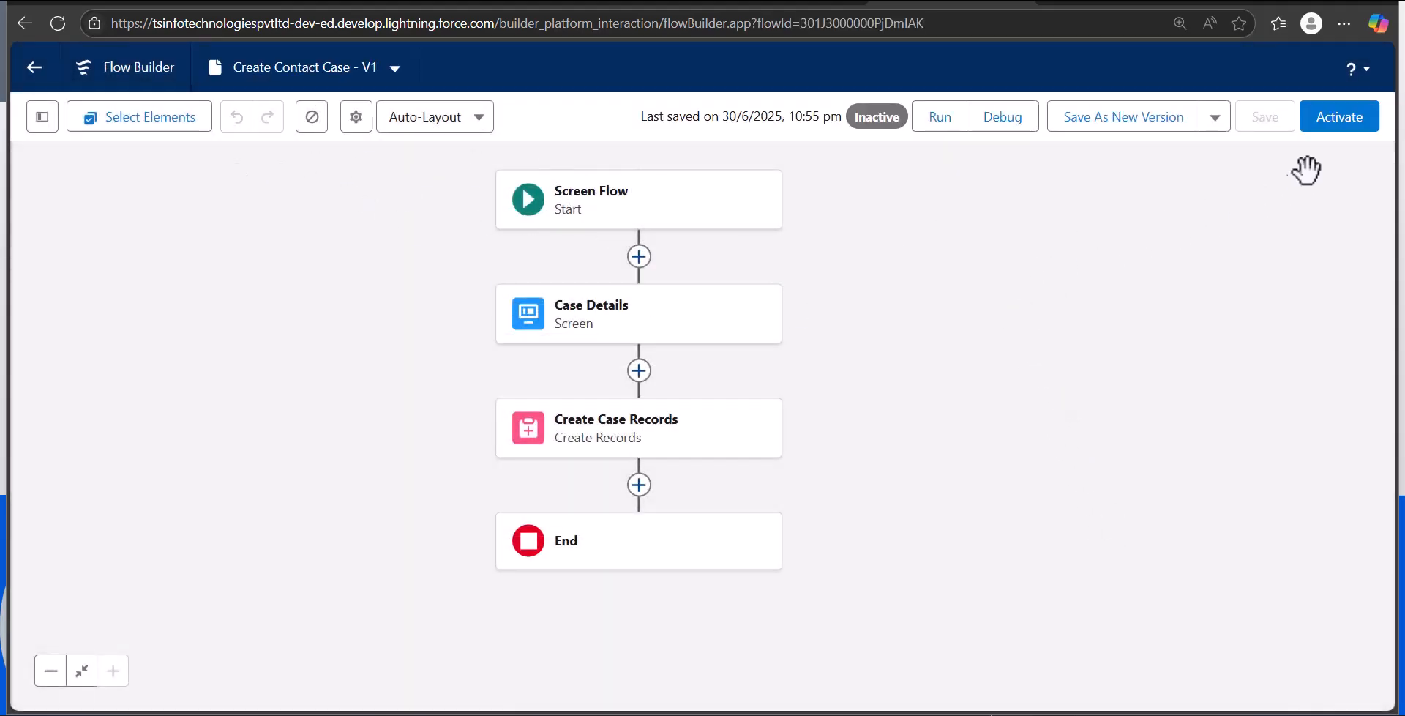
pyautogui.click(1328, 150)
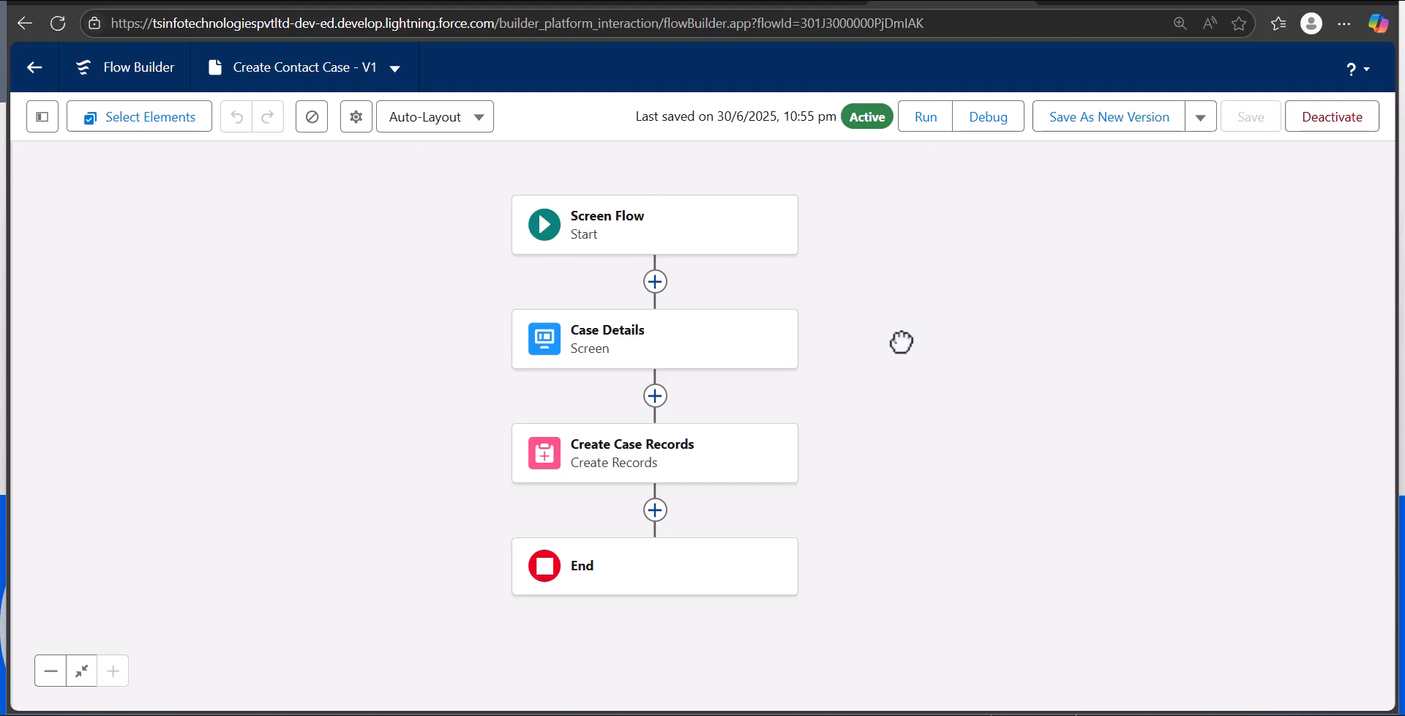
# Step: Return to Salesforce Setup, find the Contact object in the Object Manager with the search text conta, and open it
pyautogui.click(750, 7)
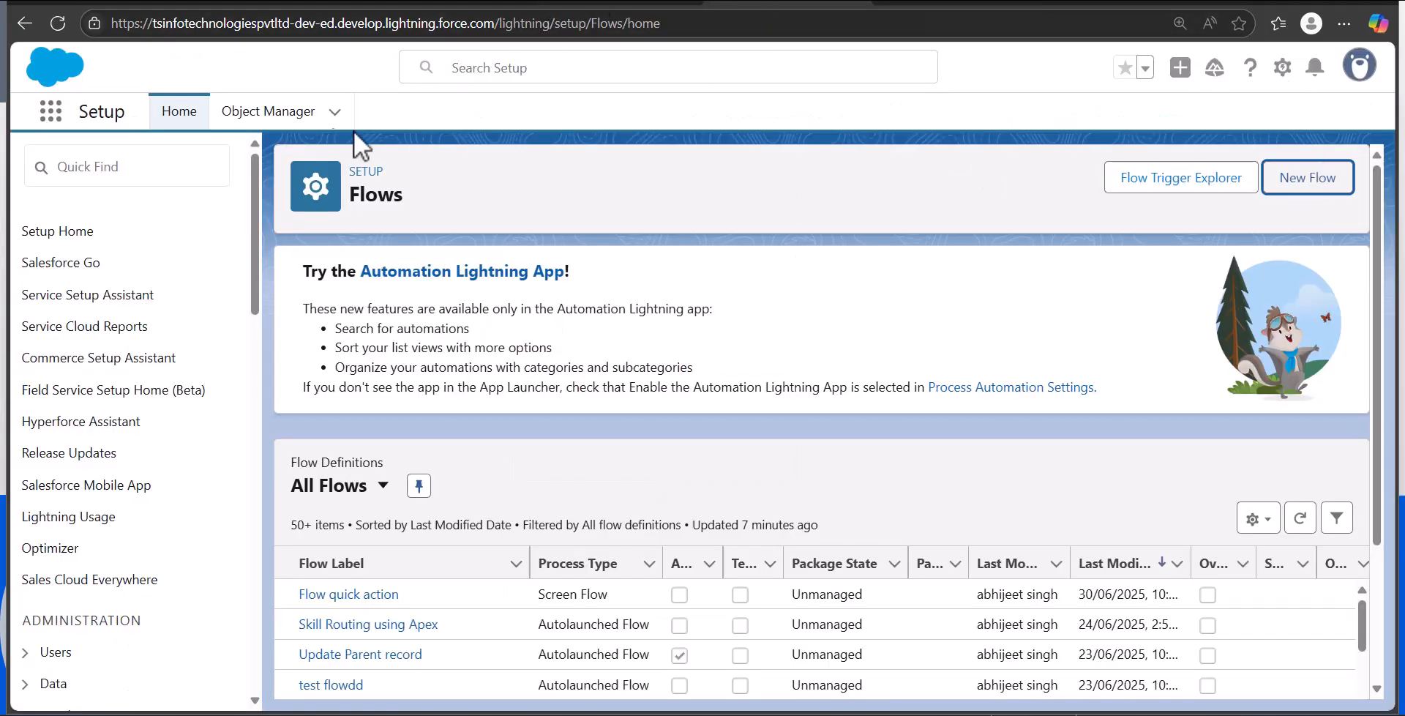
pyautogui.click(293, 114)
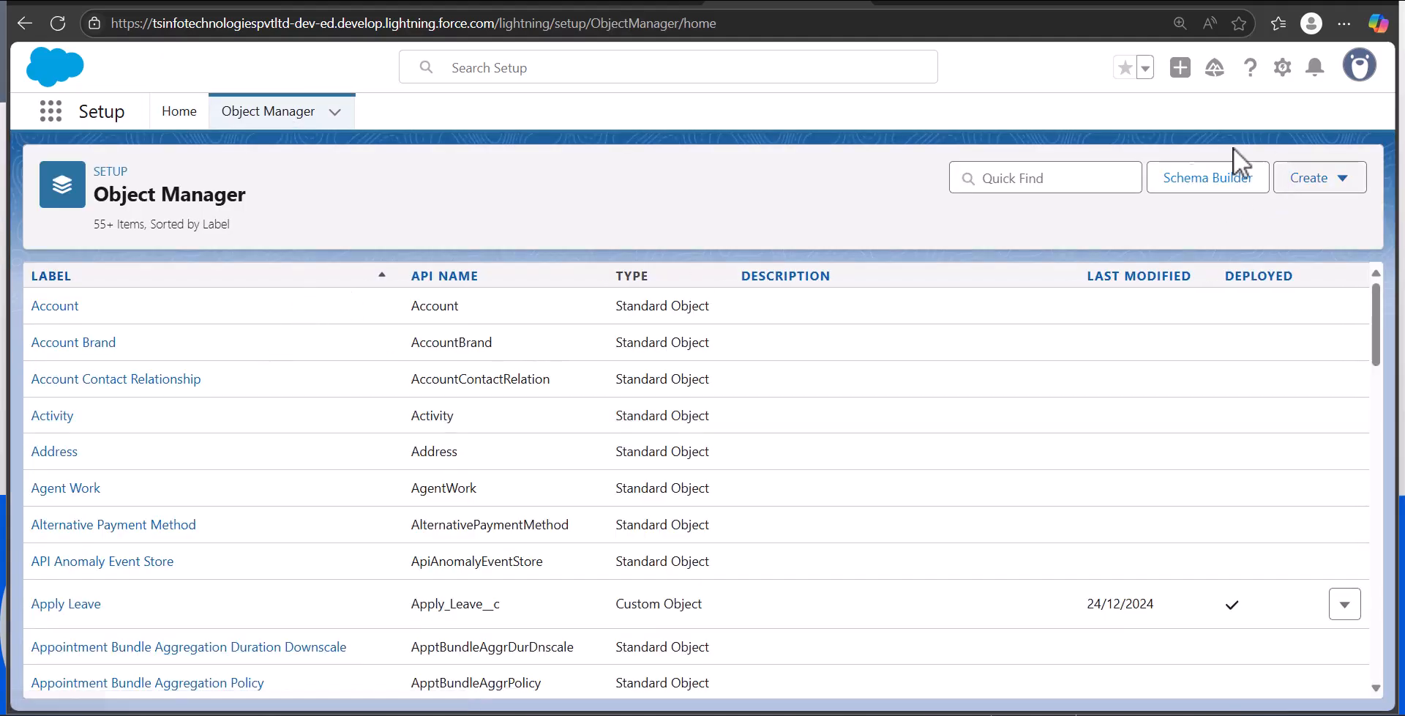
pyautogui.click(1079, 176)
pyautogui.write('cons')
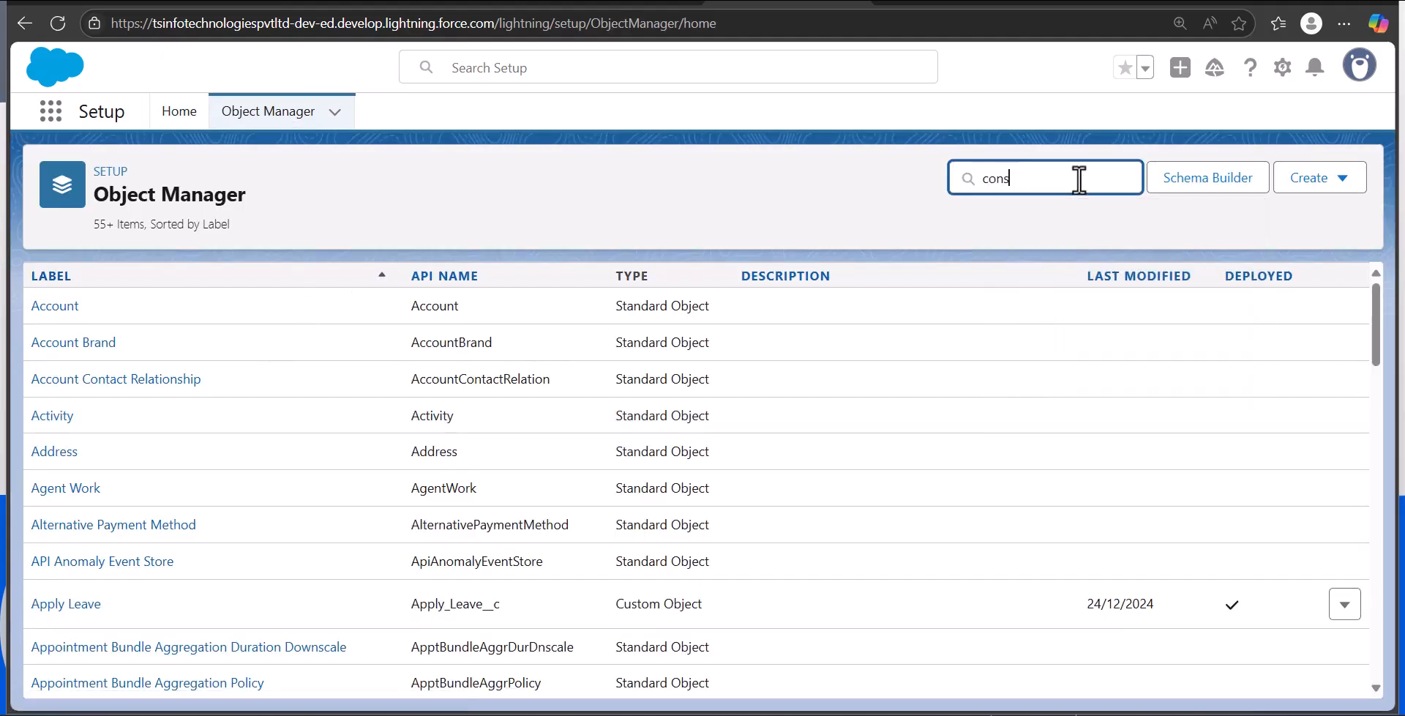
pyautogui.press('BackSpace')
pyautogui.write('ta')
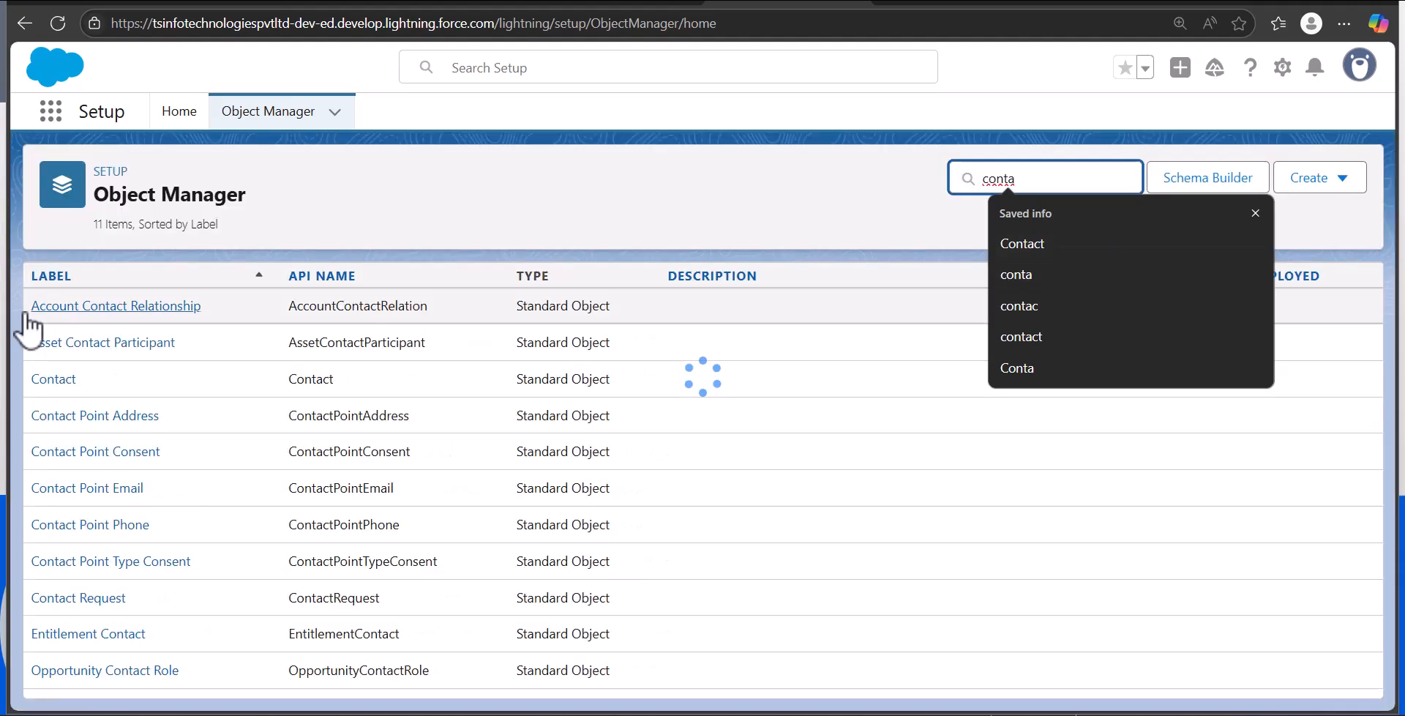
pyautogui.click(63, 378)
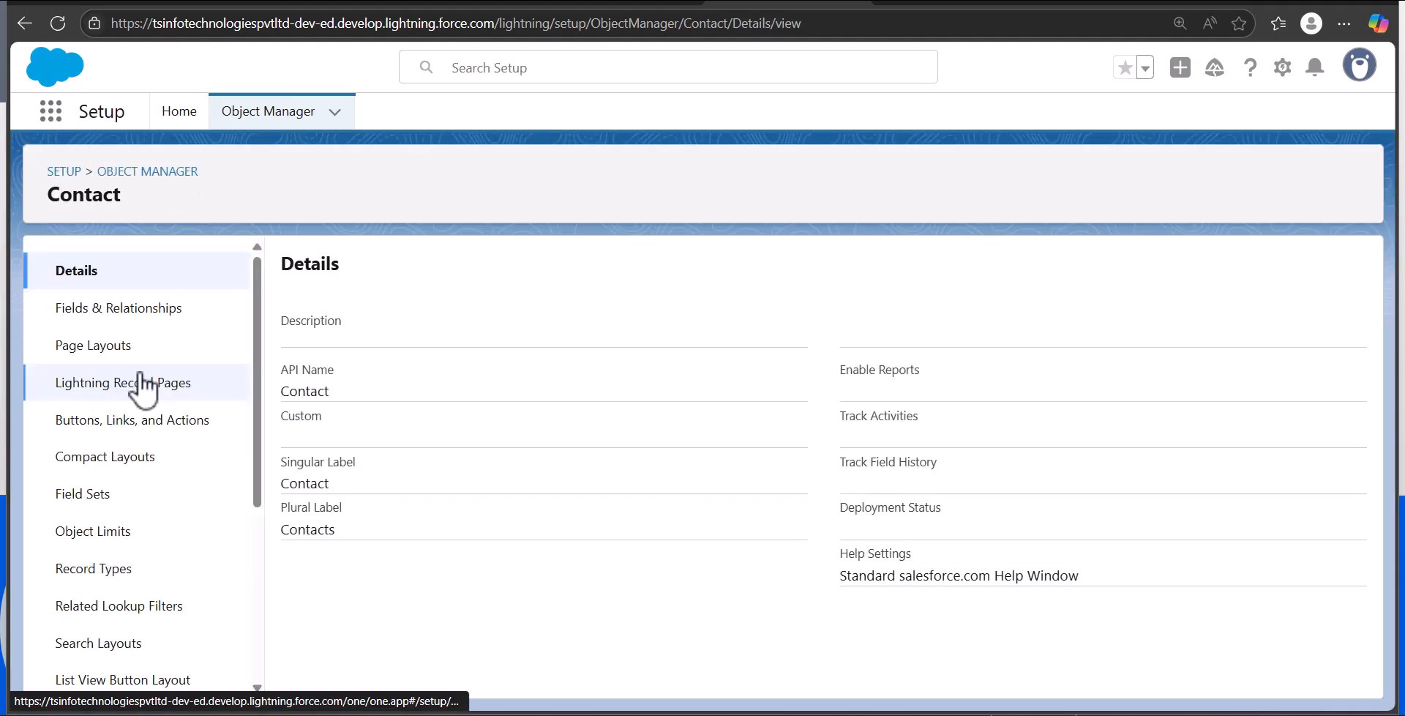
# Step: Start a new Contact action with the action type Flow and the flow Create Contact Case
pyautogui.click(151, 428)
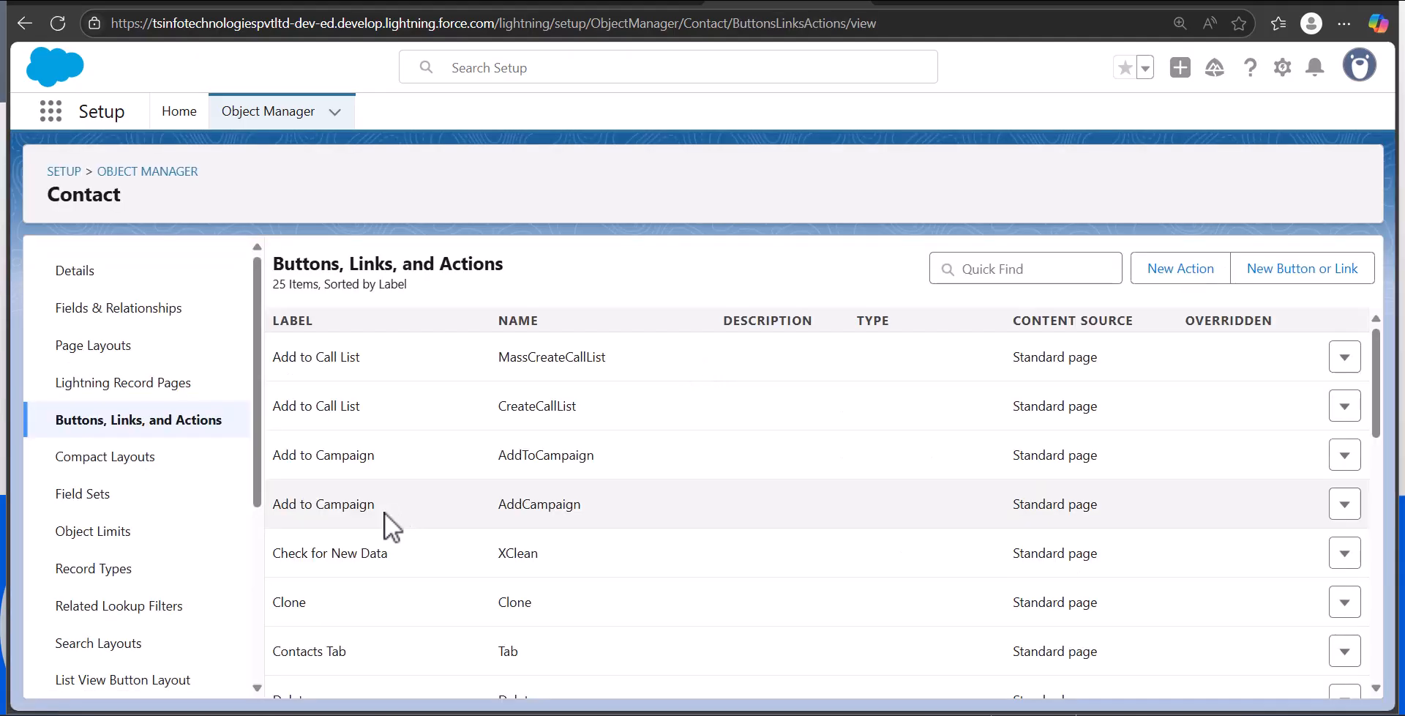
pyautogui.click(1175, 269)
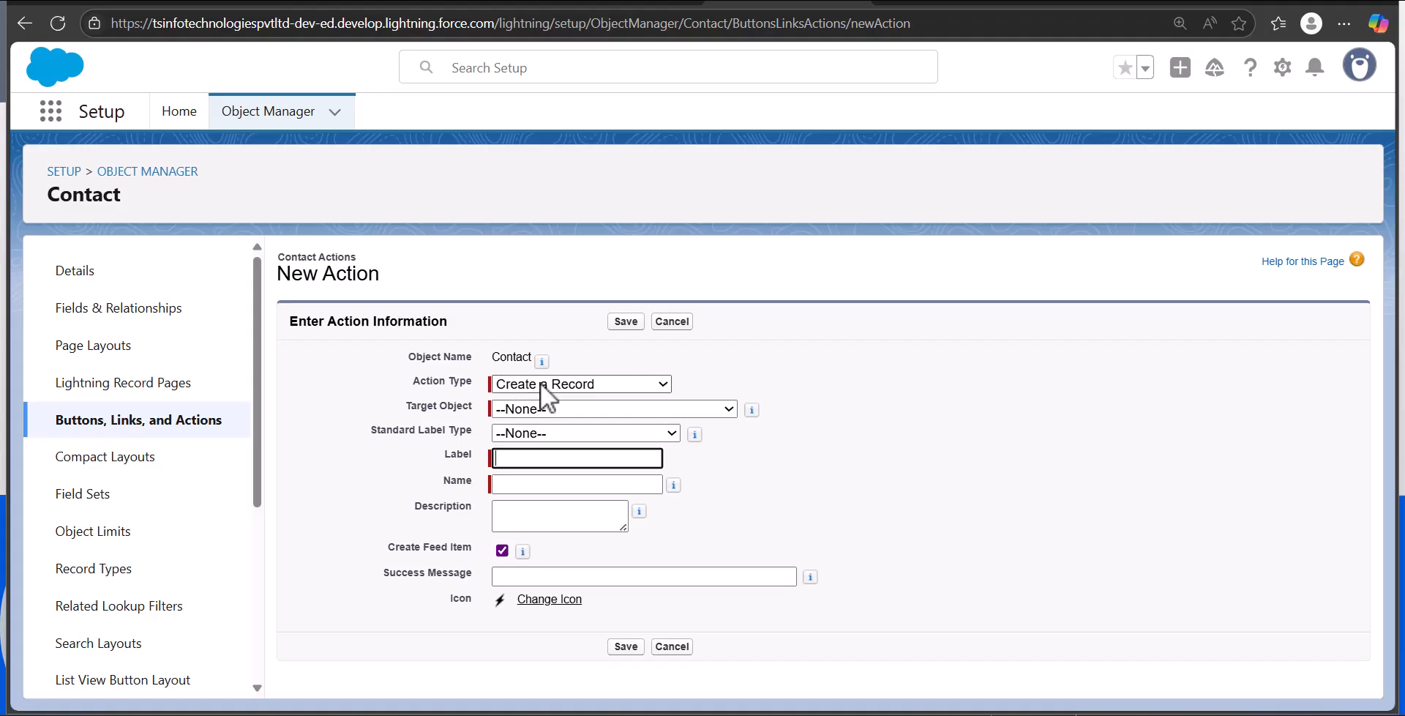
pyautogui.click(546, 387)
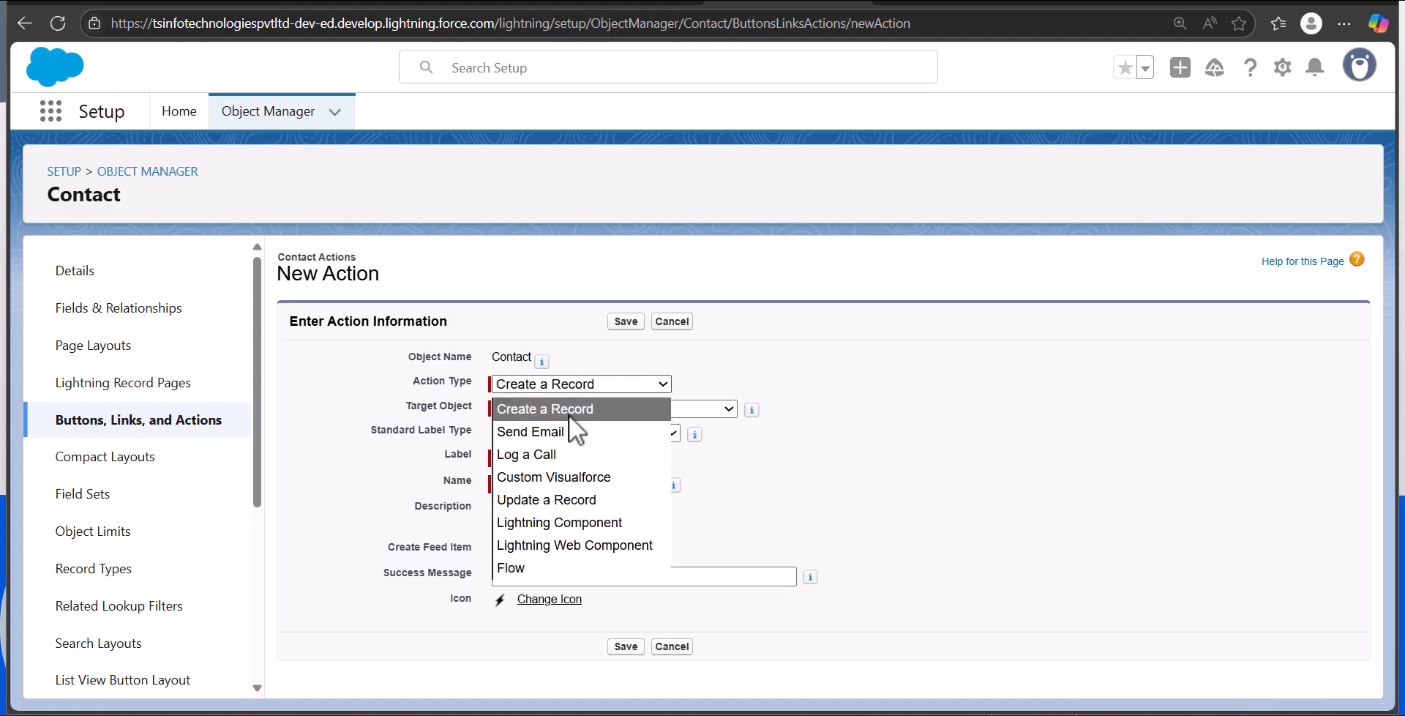
pyautogui.click(525, 568)
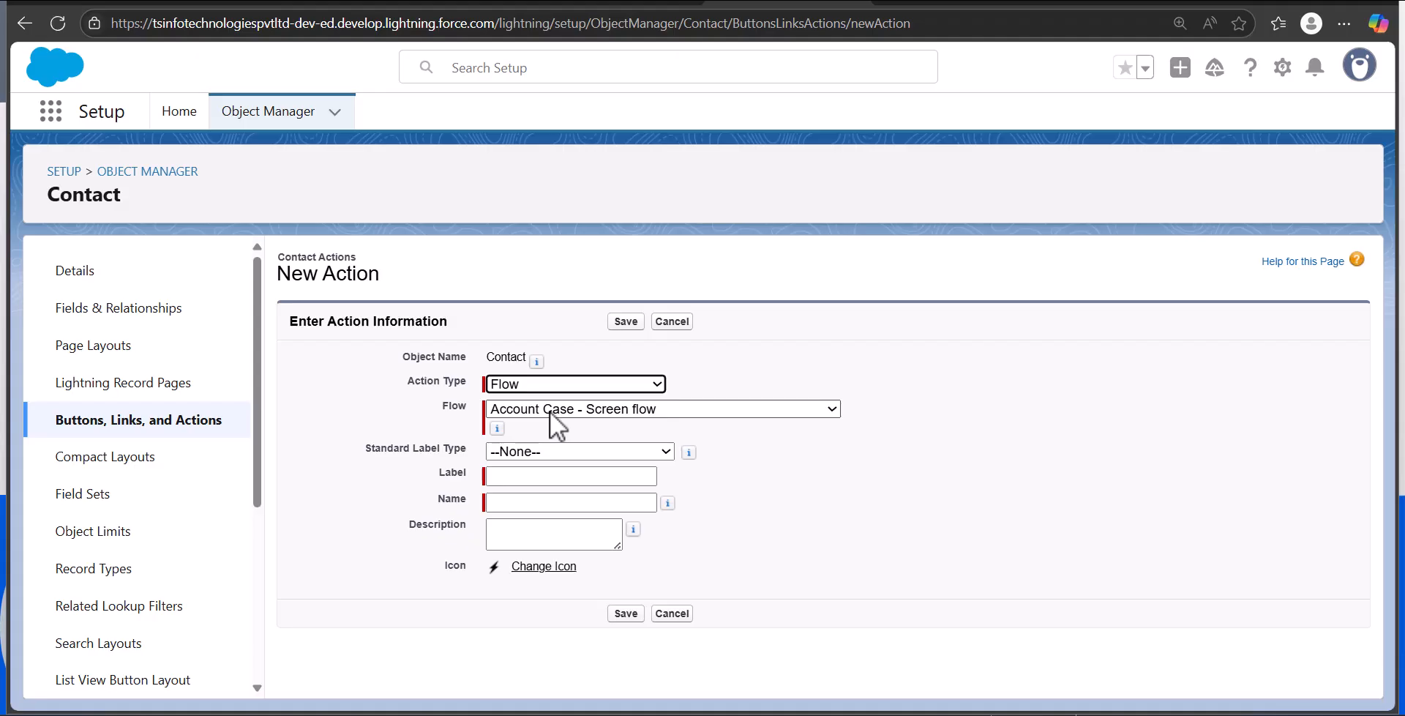
pyautogui.click(550, 411)
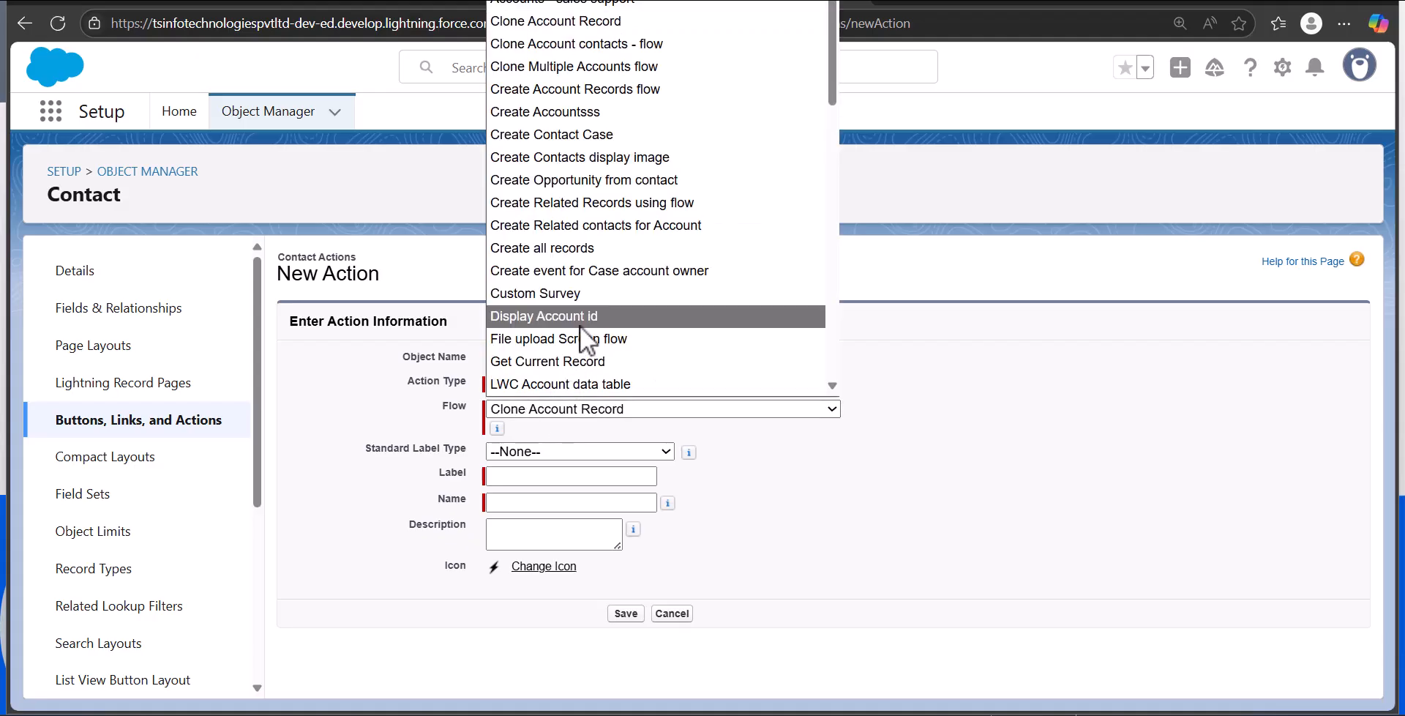
pyautogui.click(605, 136)
pyautogui.click(796, 473)
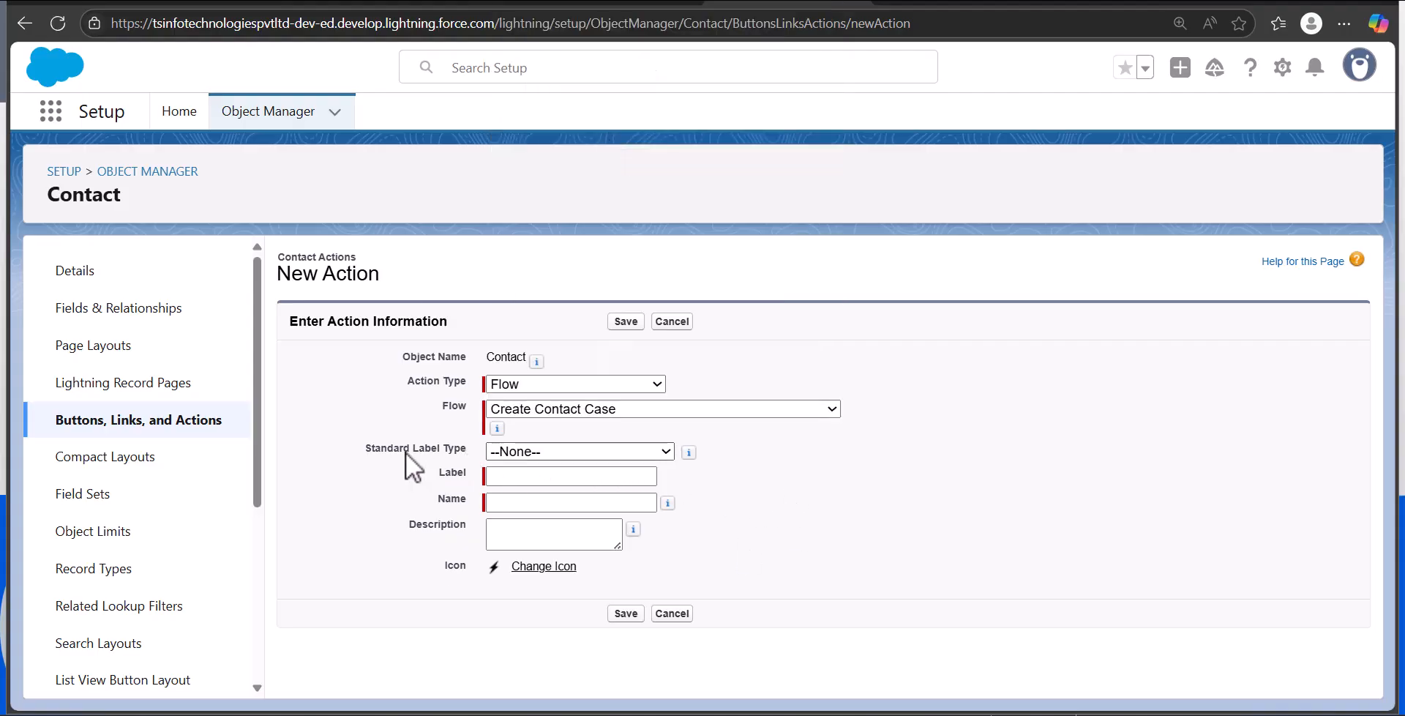
# Step: Give the action the label Create a Case and the name Create_a_Case without a standard label type, and save it
pyautogui.click(538, 450)
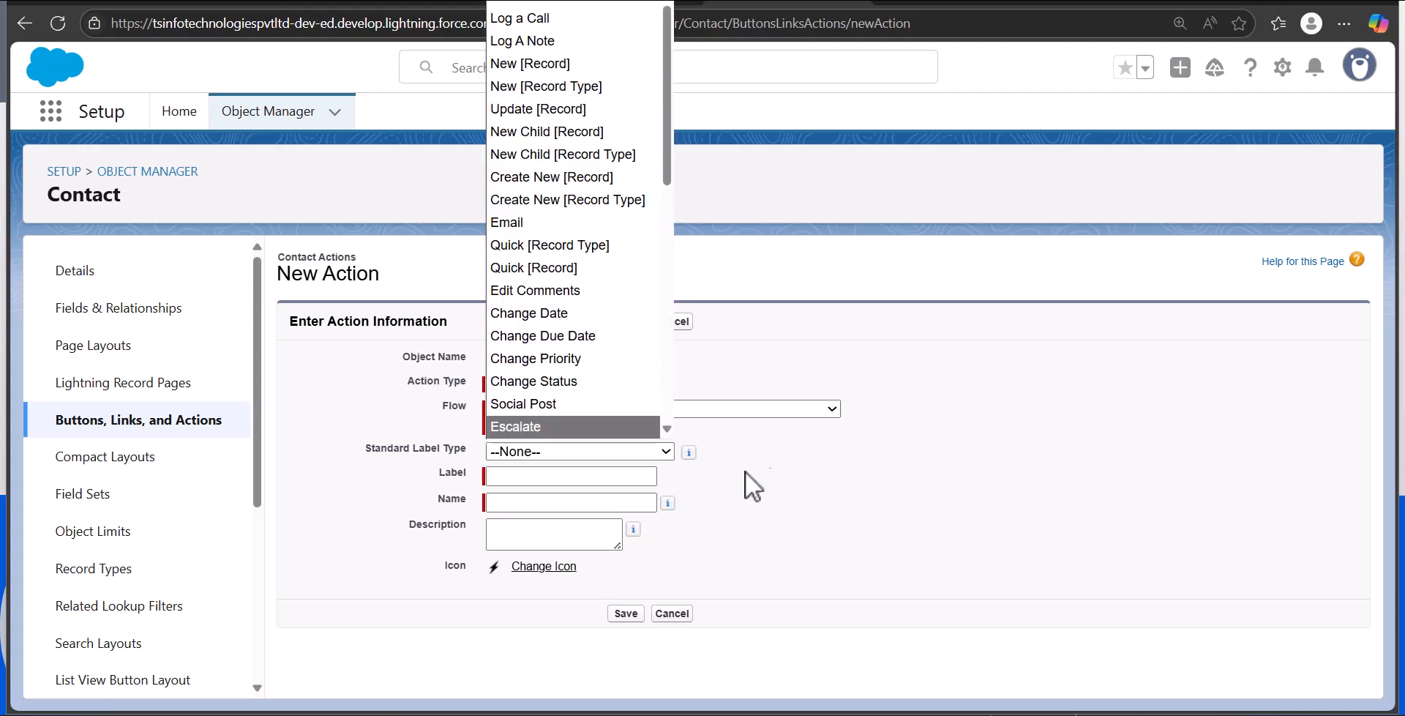
pyautogui.click(802, 467)
pyautogui.click(592, 482)
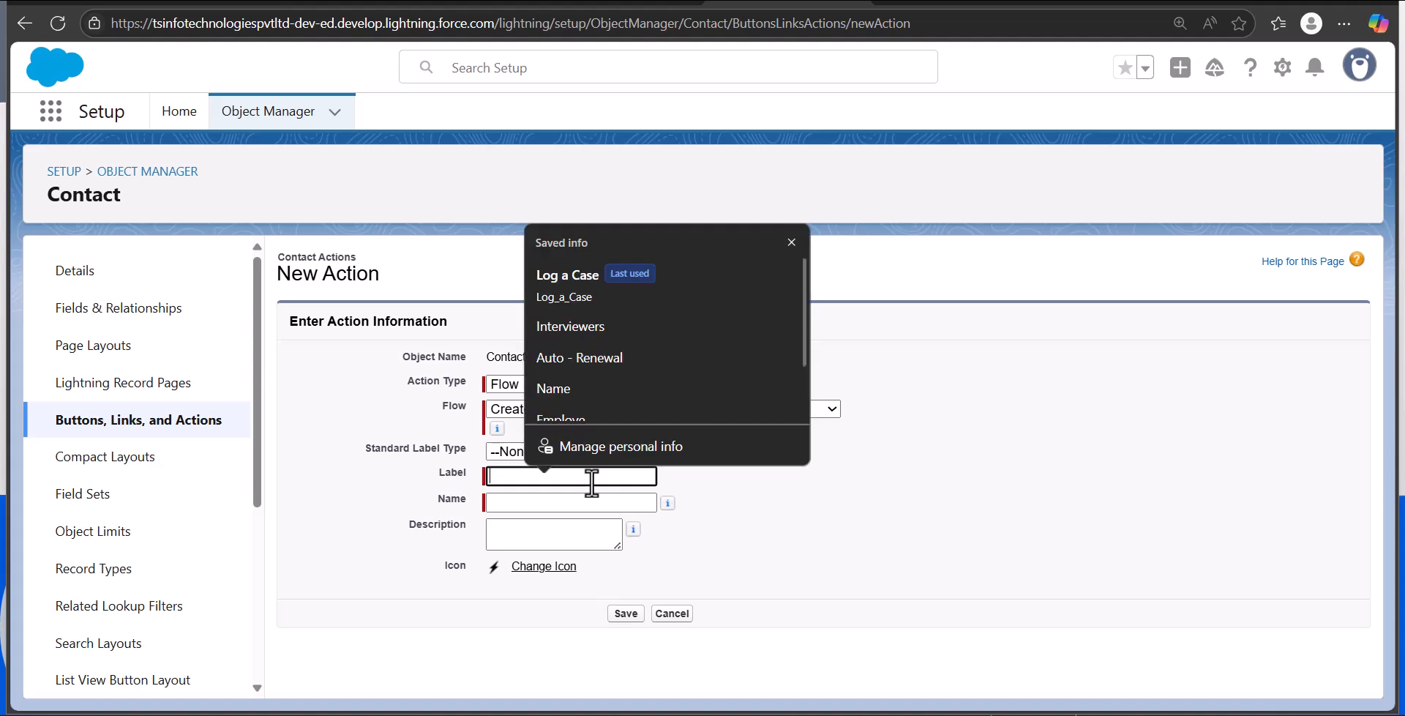
pyautogui.write('Create A')
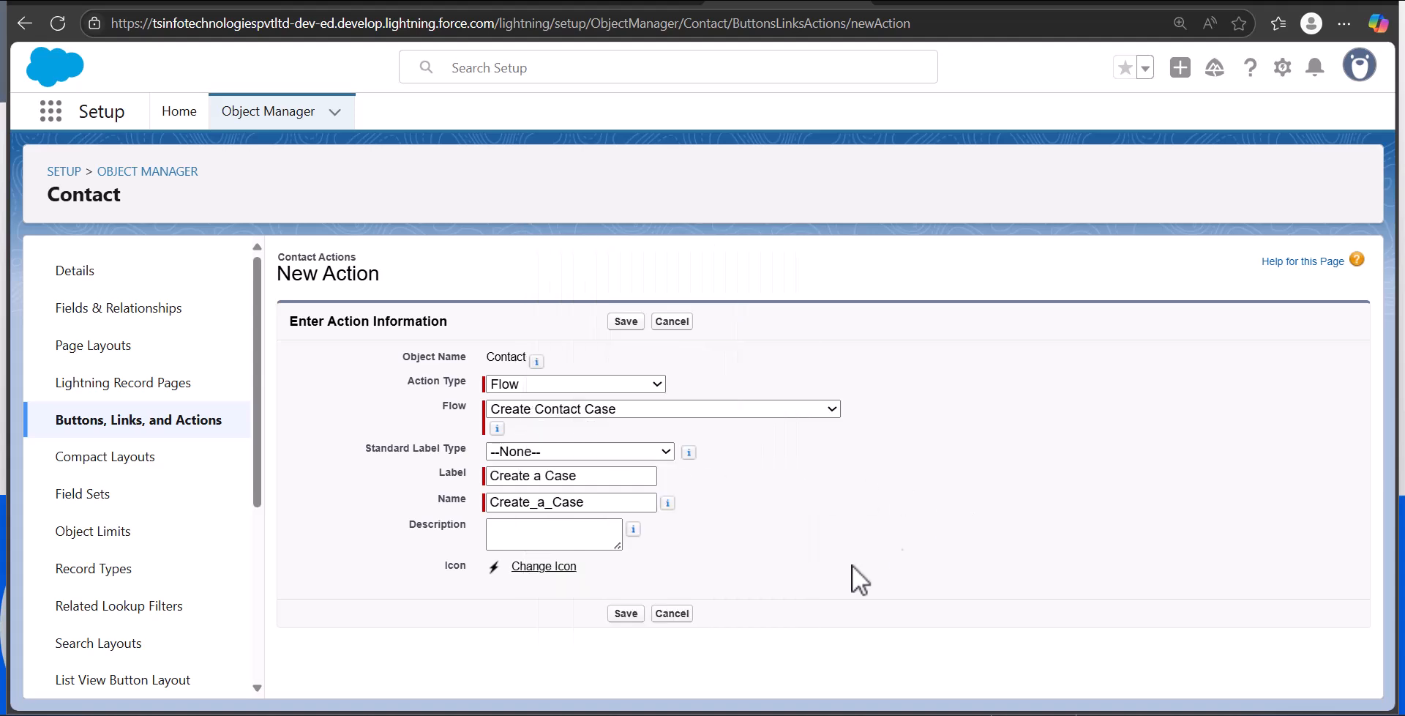
pyautogui.click(632, 614)
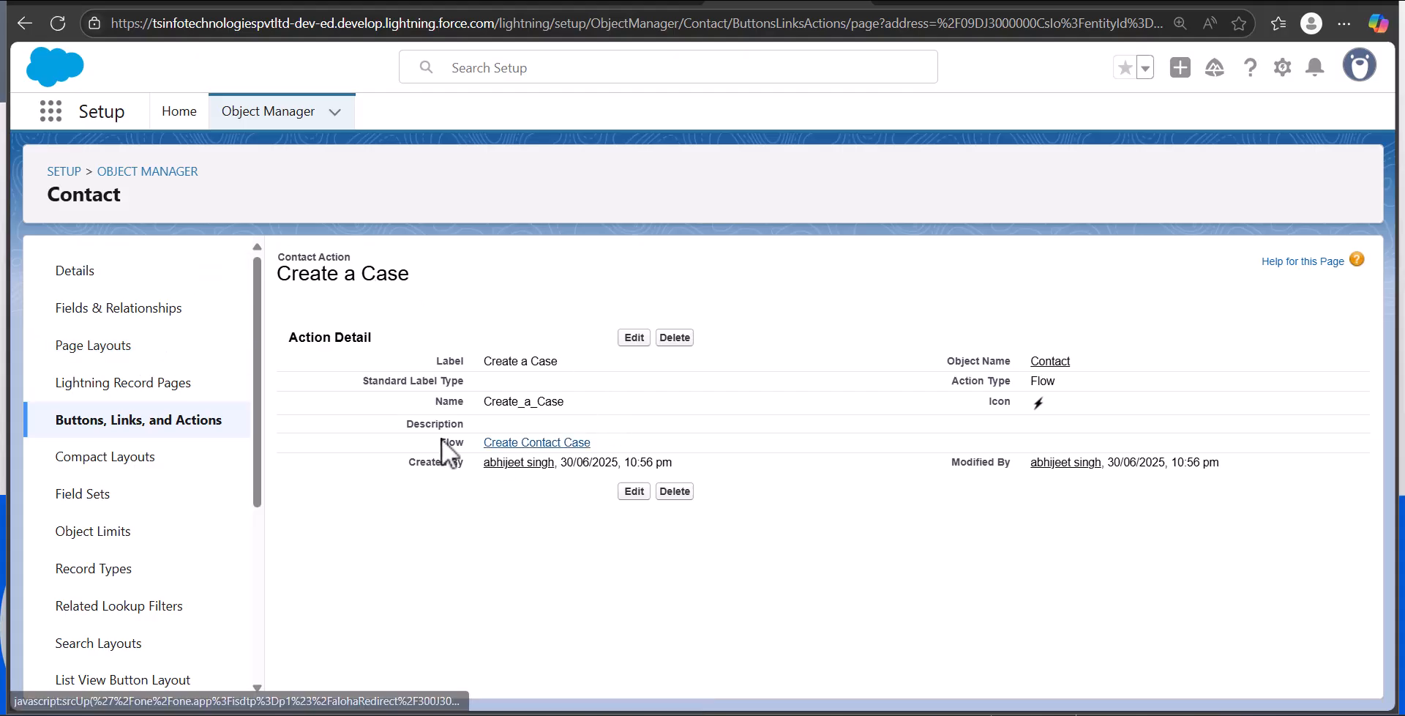
# Step: Open the Contact Layout page layout and add Create a Case to its Salesforce Mobile and Lightning Experience Actions
pyautogui.click(158, 359)
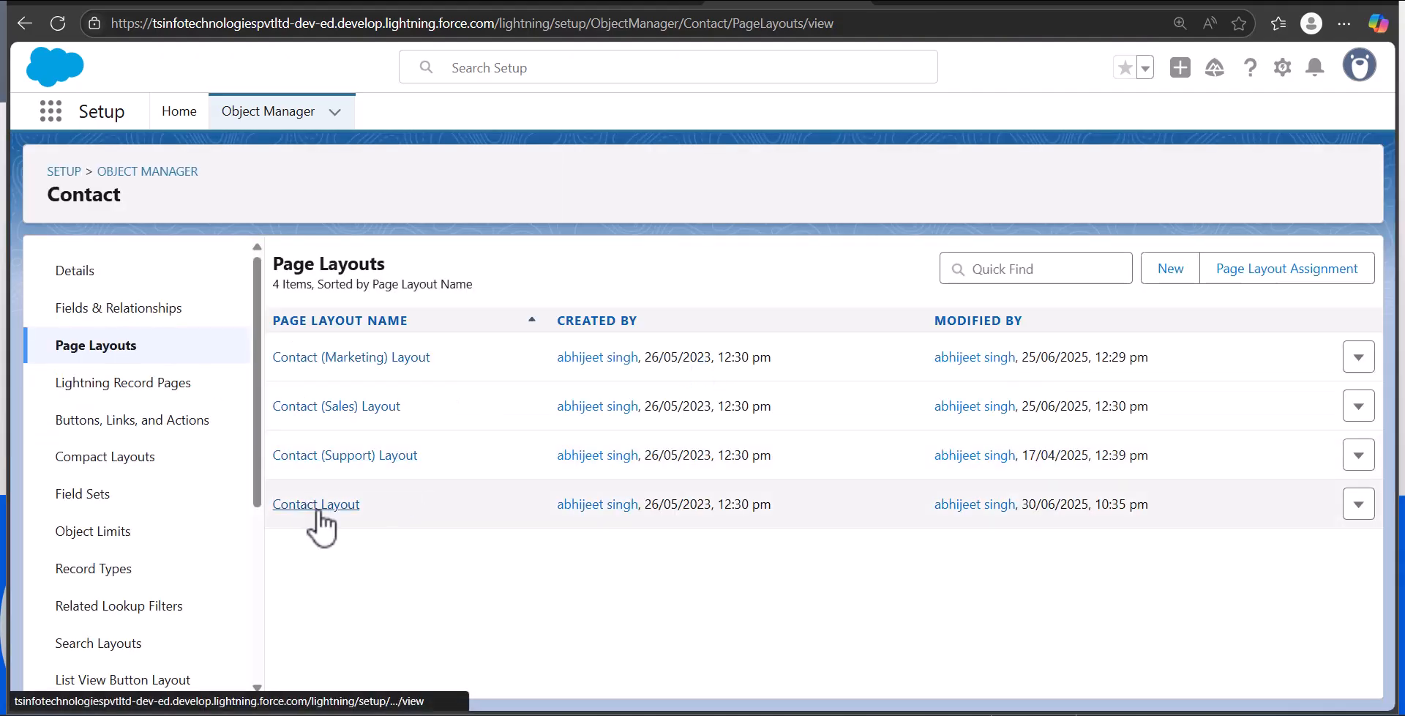
pyautogui.click(320, 526)
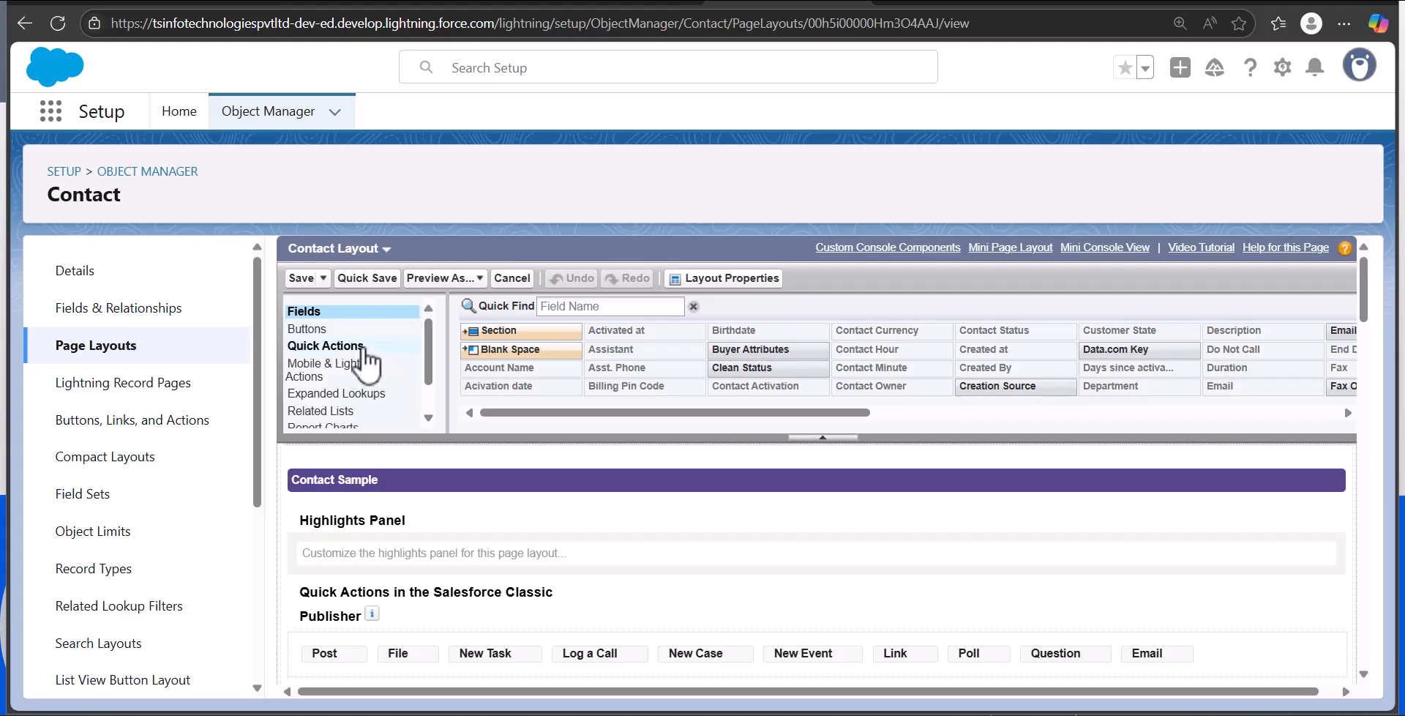
pyautogui.scroll(-2, 364, 363)
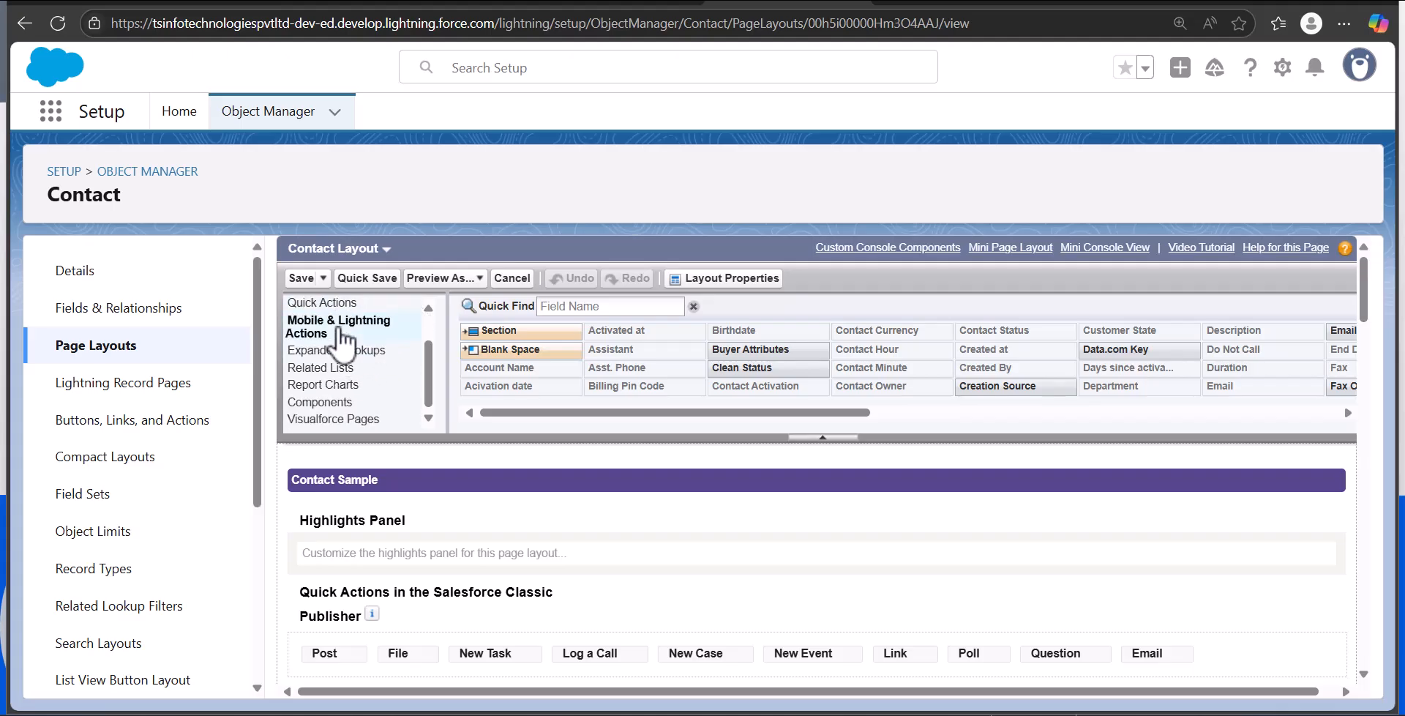
pyautogui.click(341, 330)
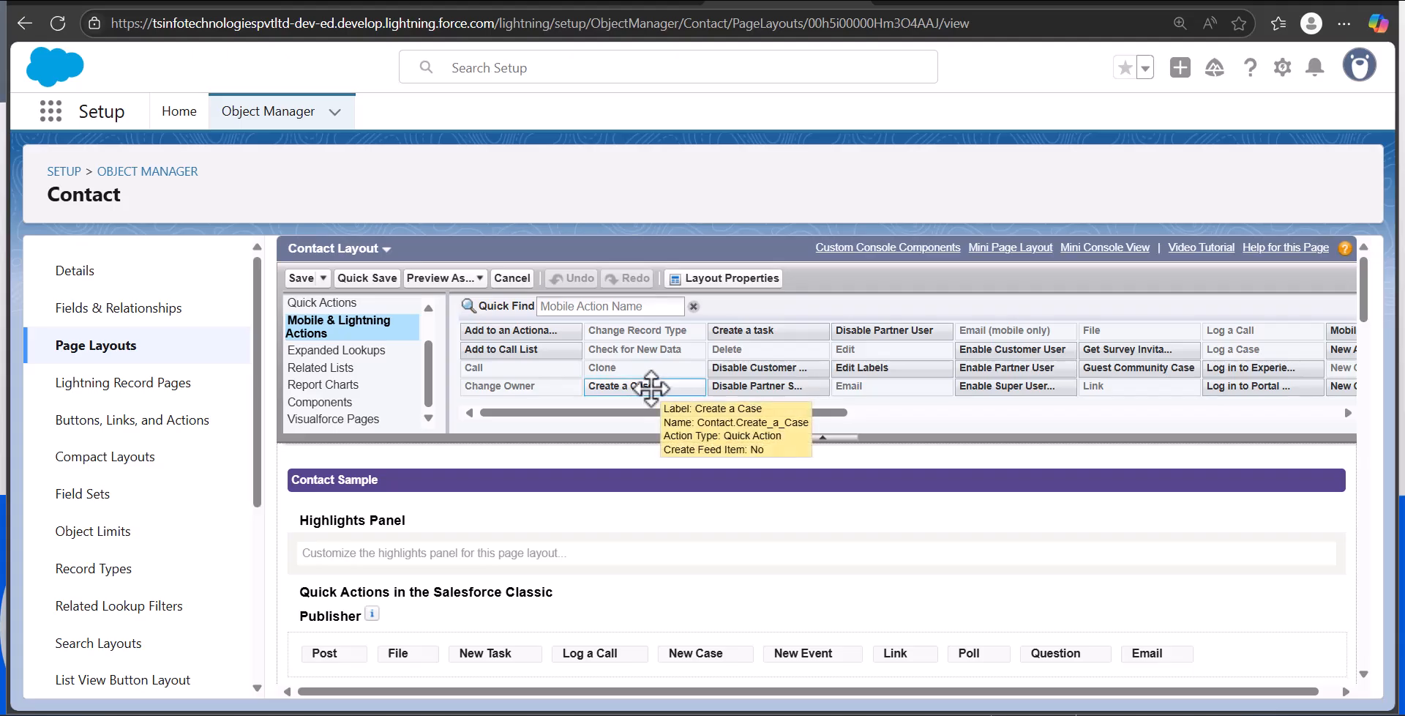
pyautogui.moveTo(650, 388); pyautogui.dragTo(376, 575)
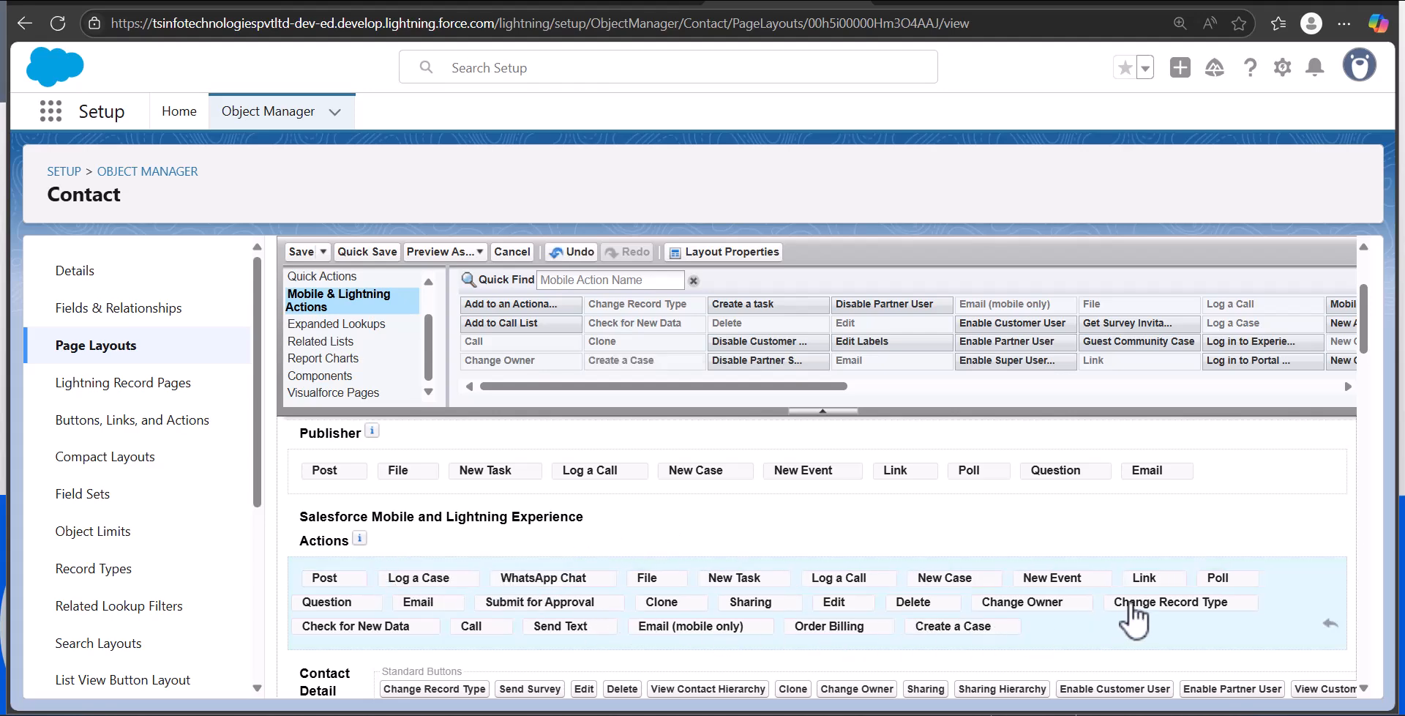
# Step: Place Create a Case directly after Post, remove the Log a Case action, and save the page layout
pyautogui.moveTo(952, 626); pyautogui.dragTo(400, 592)
pyautogui.moveTo(533, 585); pyautogui.dragTo(610, 349)
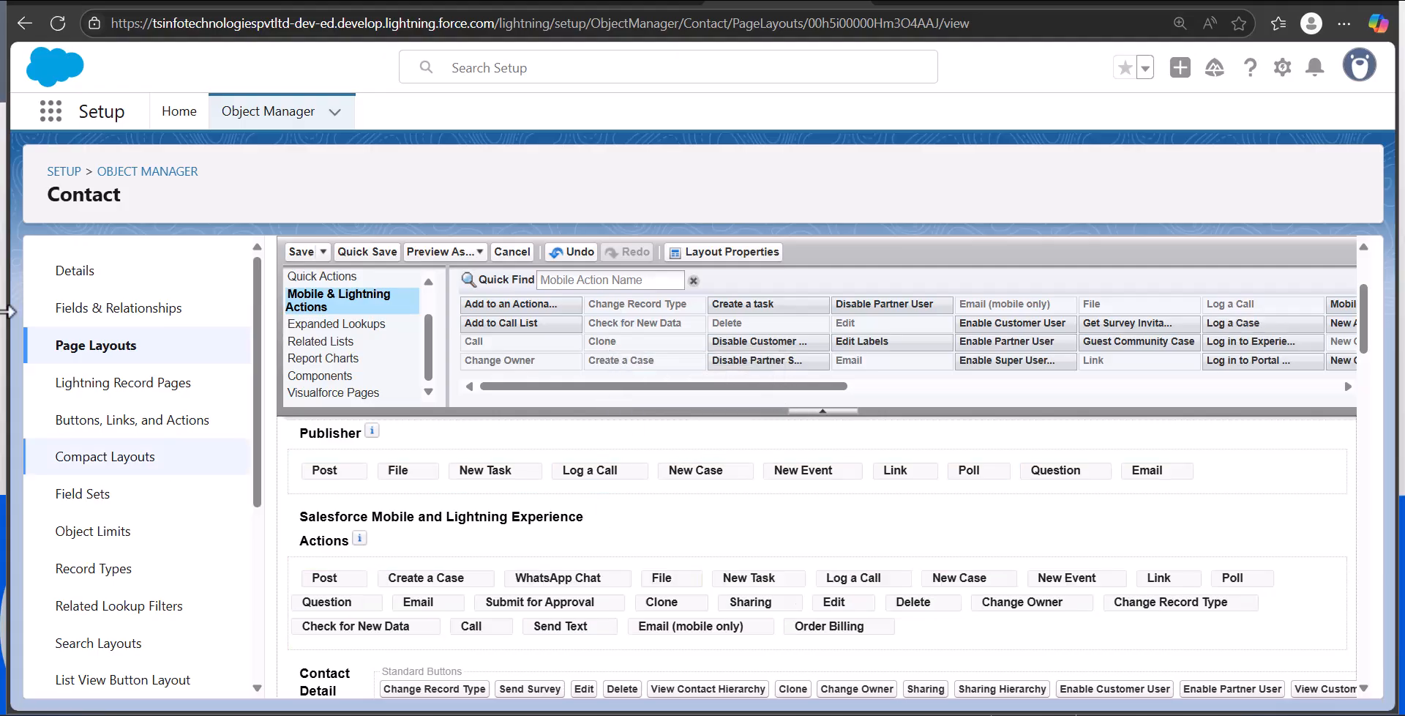
pyautogui.click(299, 252)
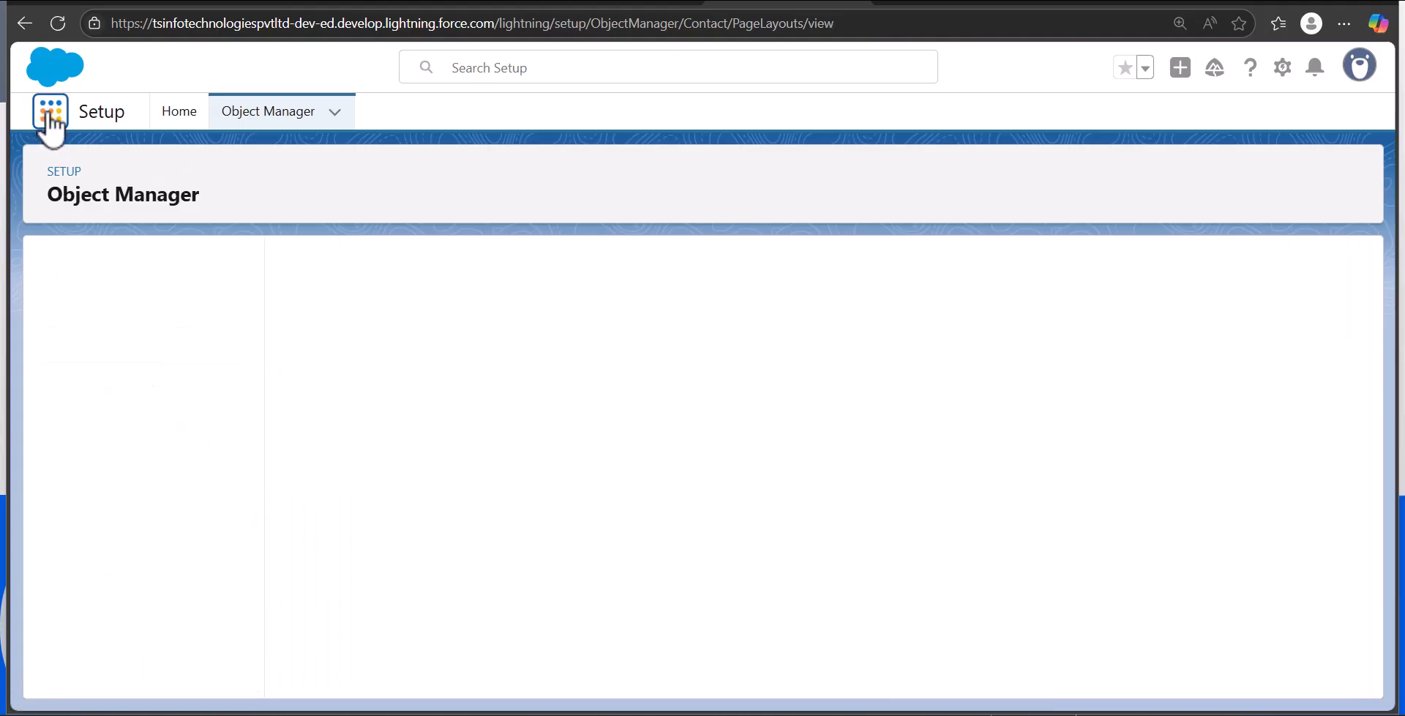
# Step: Go to the All Contacts list and open the VP, Finance contact of United Oil & Gas, UK
pyautogui.click(48, 121)
pyautogui.write('conta')
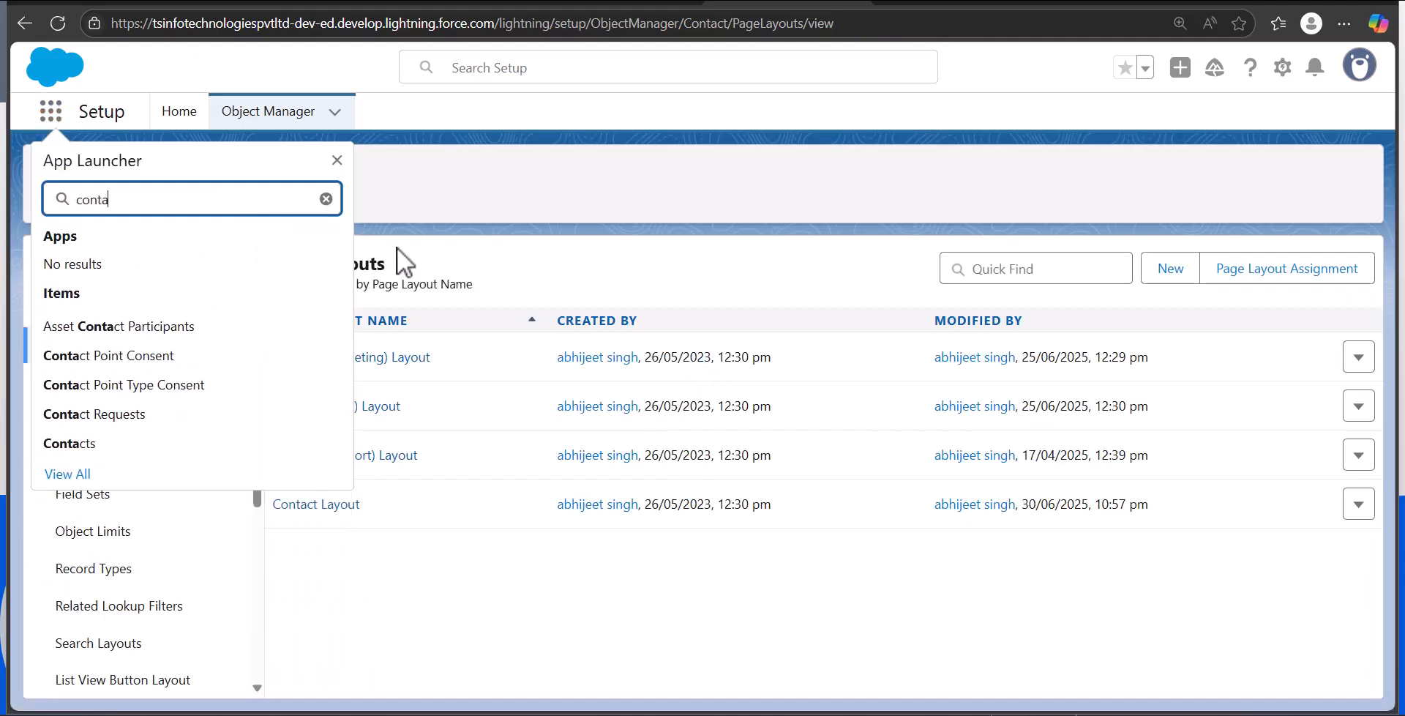
pyautogui.write('ct')
pyautogui.click(72, 443)
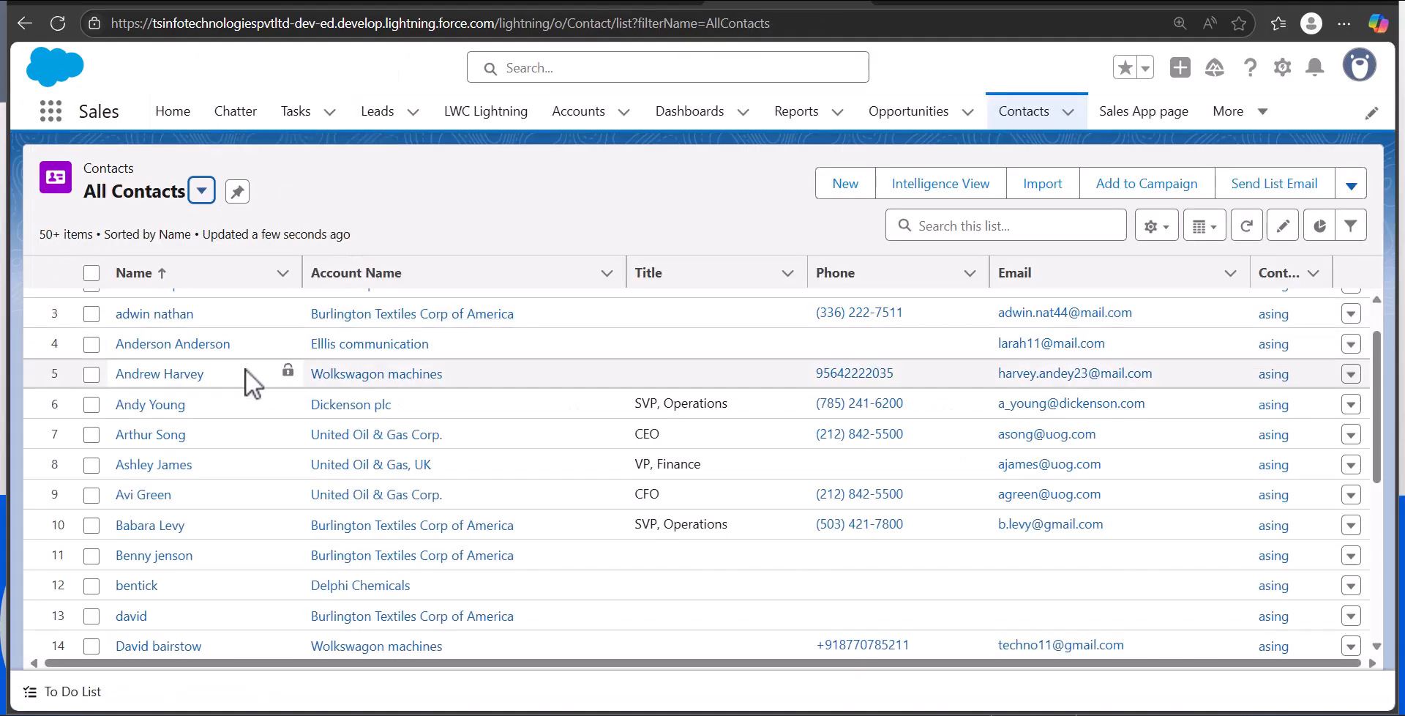
pyautogui.scroll(-1, 247, 367)
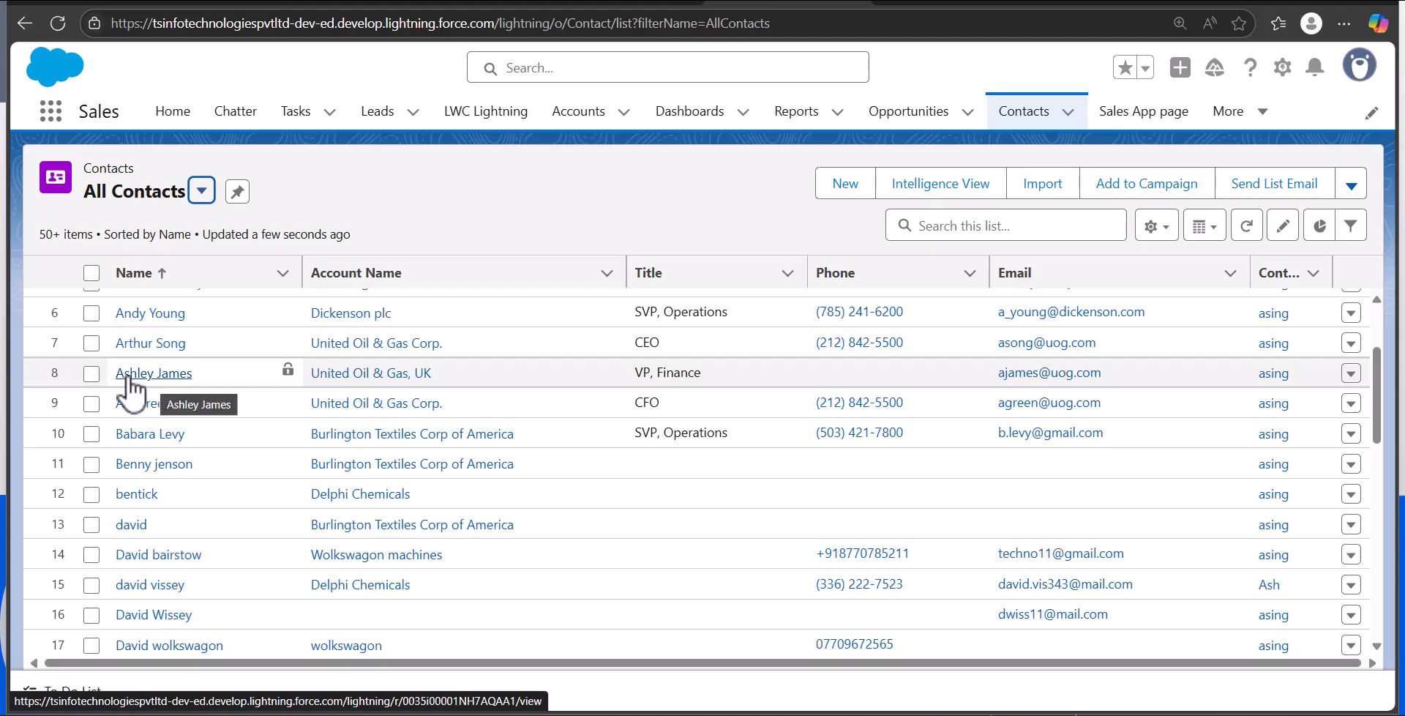
pyautogui.click(153, 382)
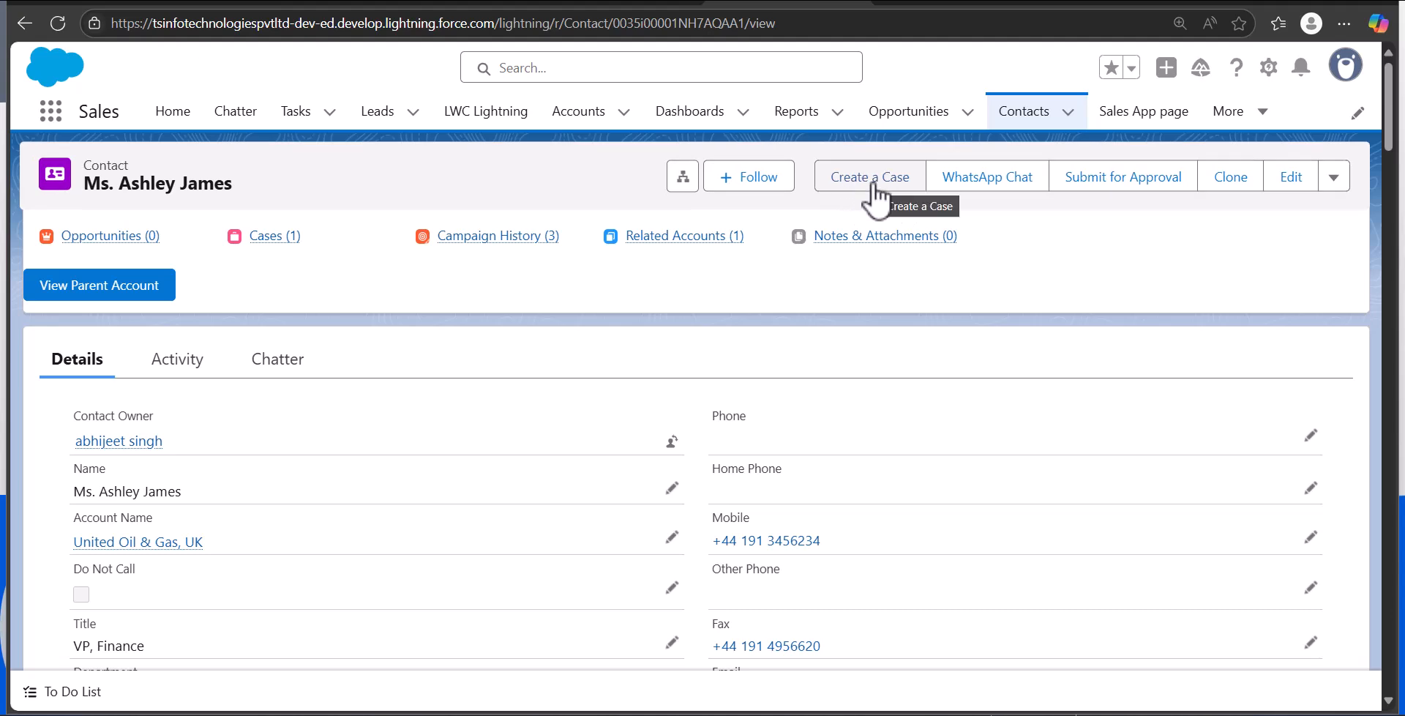
# Step: Run Create a Case on the contact with subject New case, currency AUD - Australian Dollar and status New, leaving the origin unset, and submit it
pyautogui.click(872, 185)
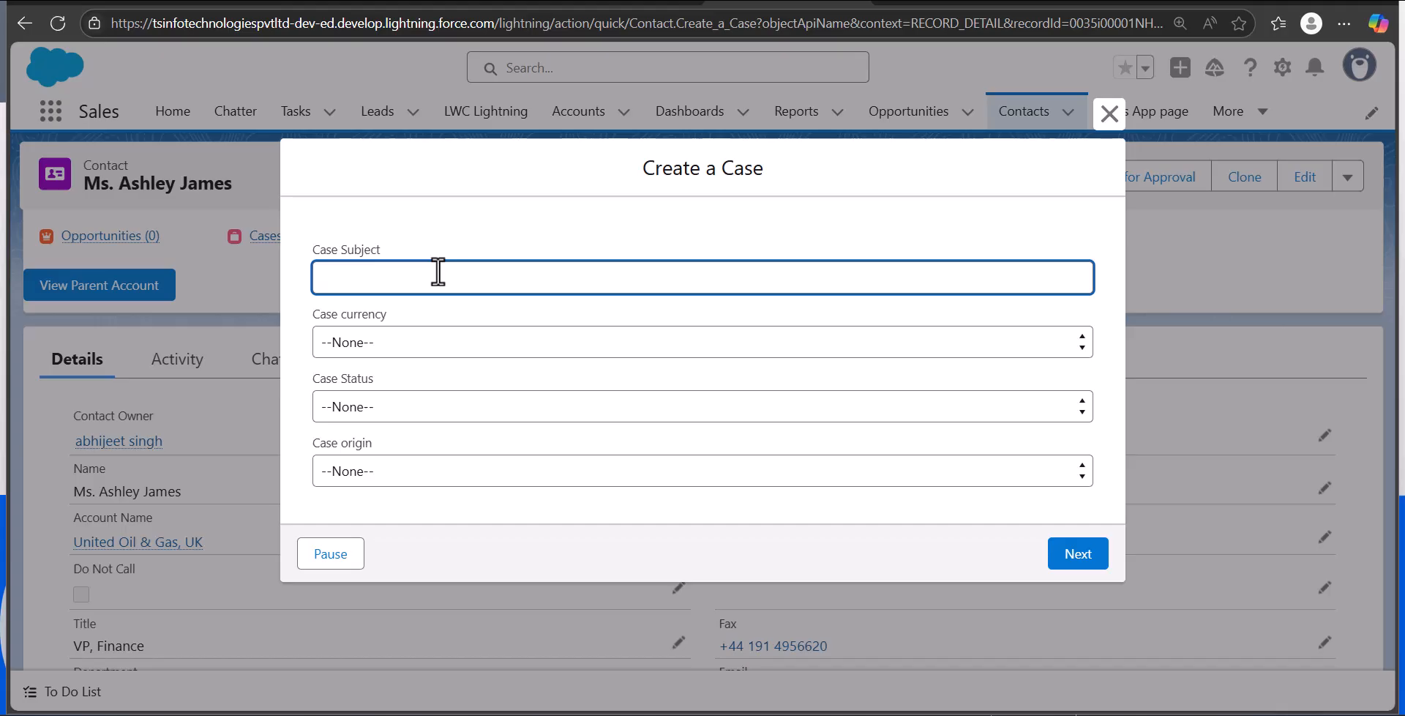
pyautogui.write('New case')
pyautogui.click(528, 342)
pyautogui.click(485, 396)
pyautogui.click(481, 401)
pyautogui.click(474, 412)
pyautogui.click(474, 411)
pyautogui.click(472, 472)
pyautogui.click(465, 477)
pyautogui.click(461, 503)
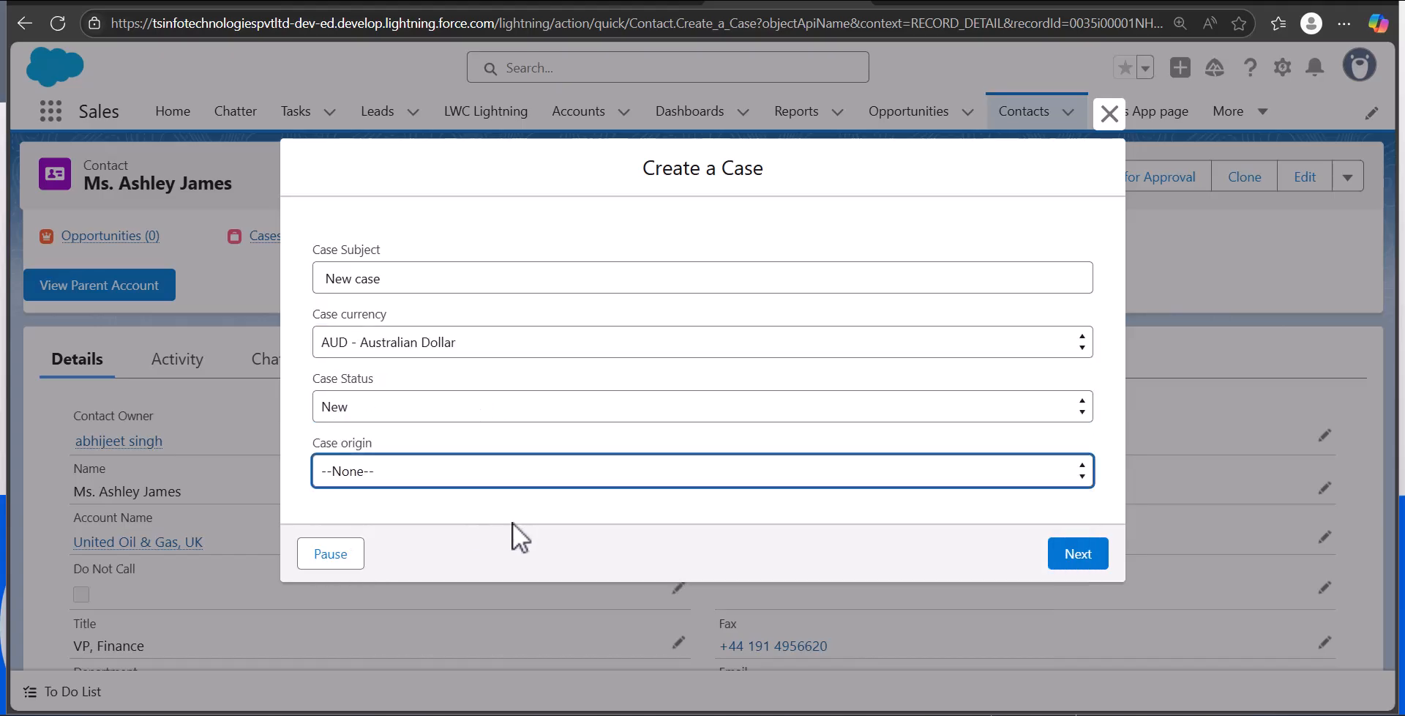
pyautogui.click(1068, 562)
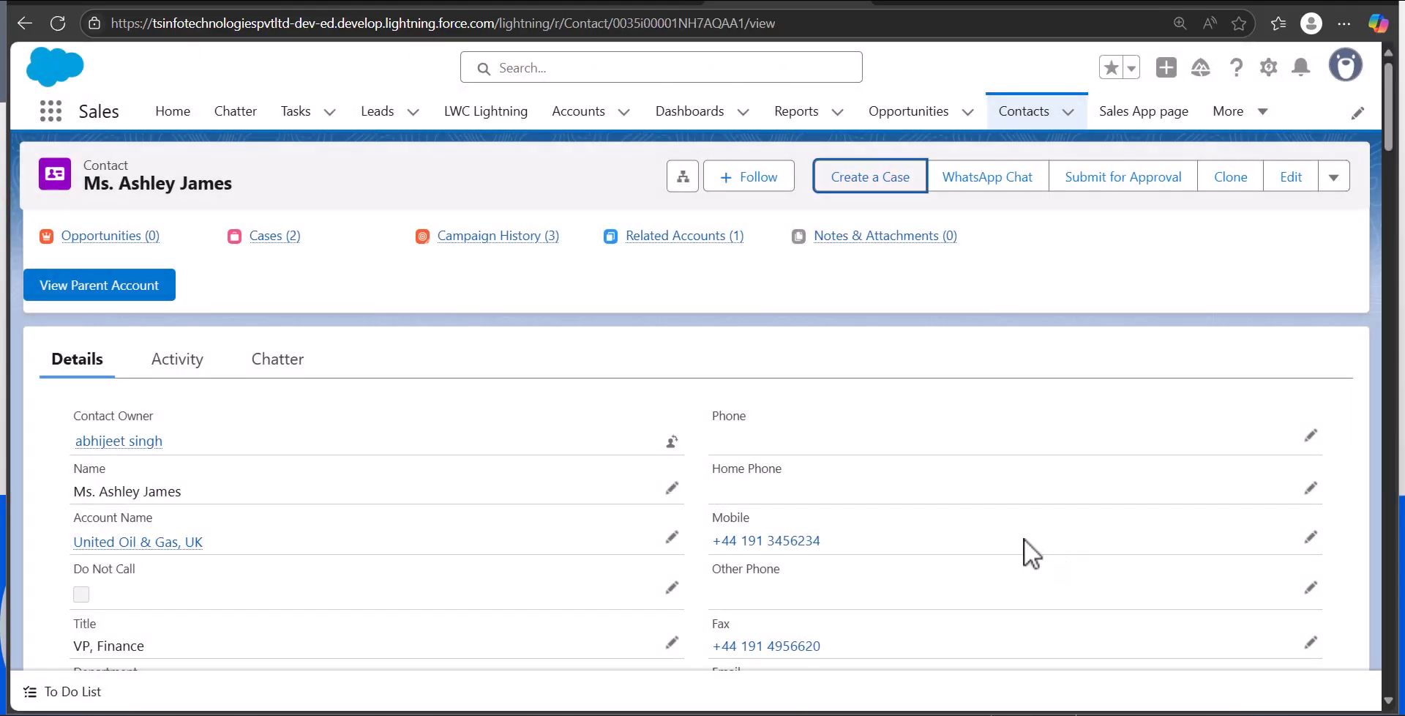
# Step: Preview the contact's related Cases list to check for the new case
pyautogui.moveTo(270, 243)
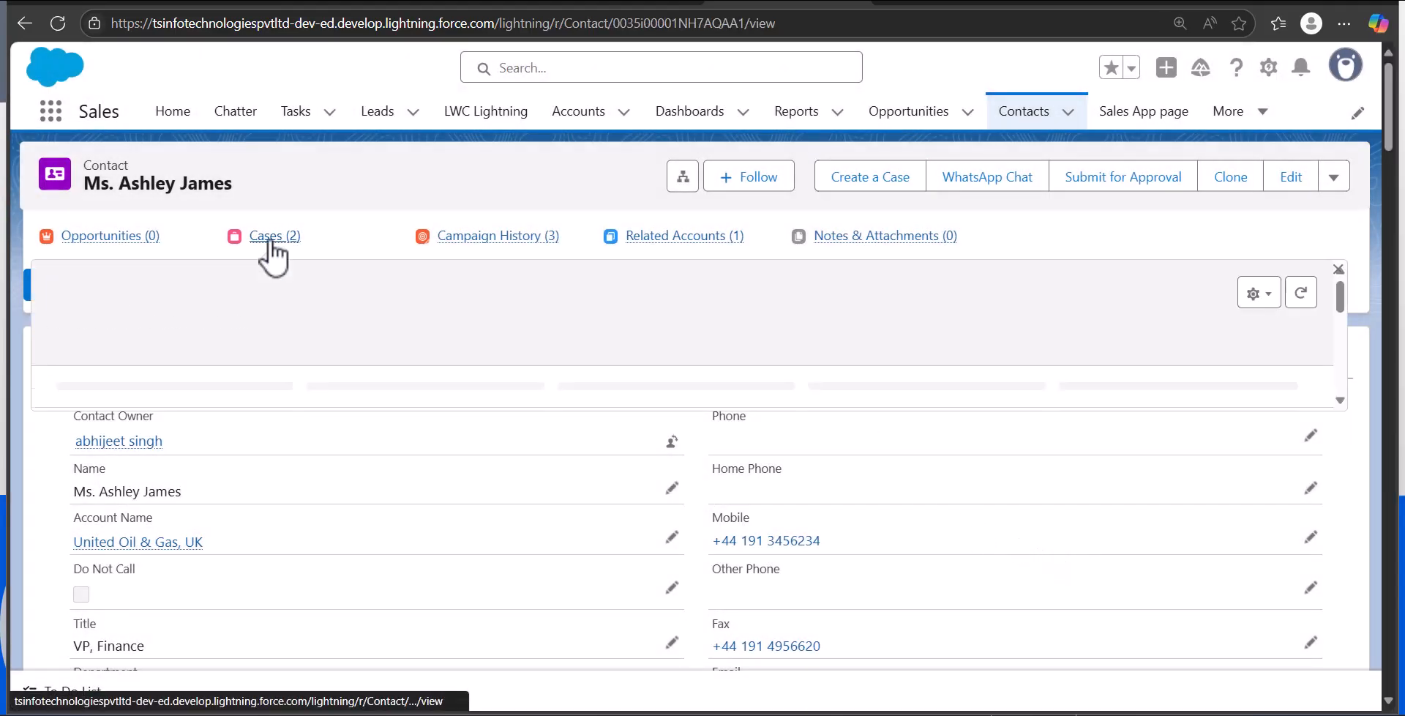